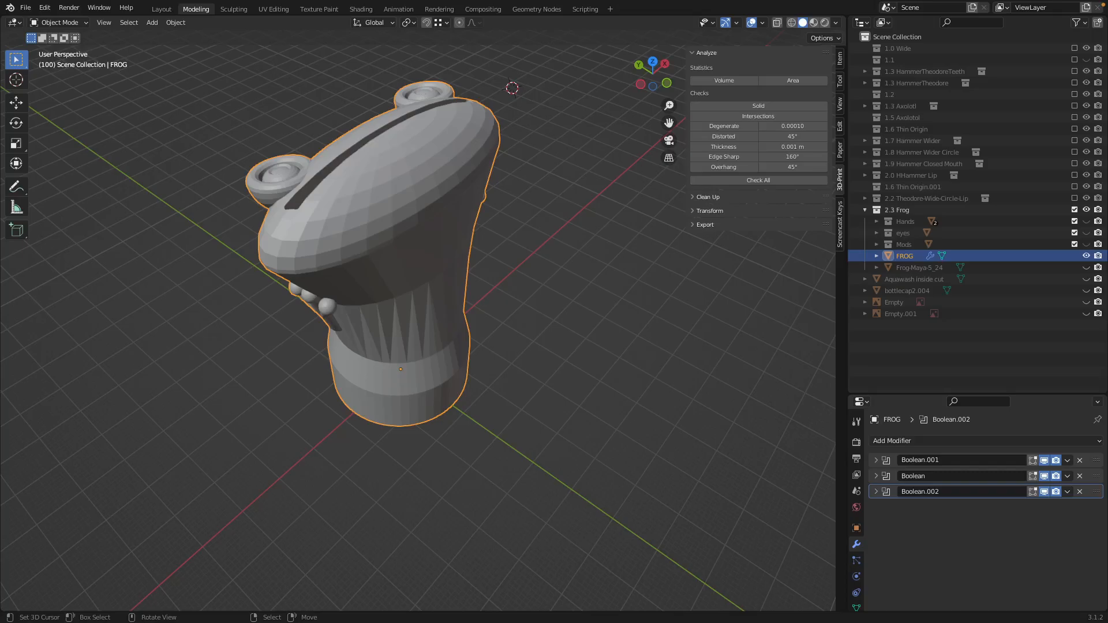
- Examine the frog model from several sides, including its mouth slot, eye rings and hands
middle_click_drag(460, 323, 458, 193)
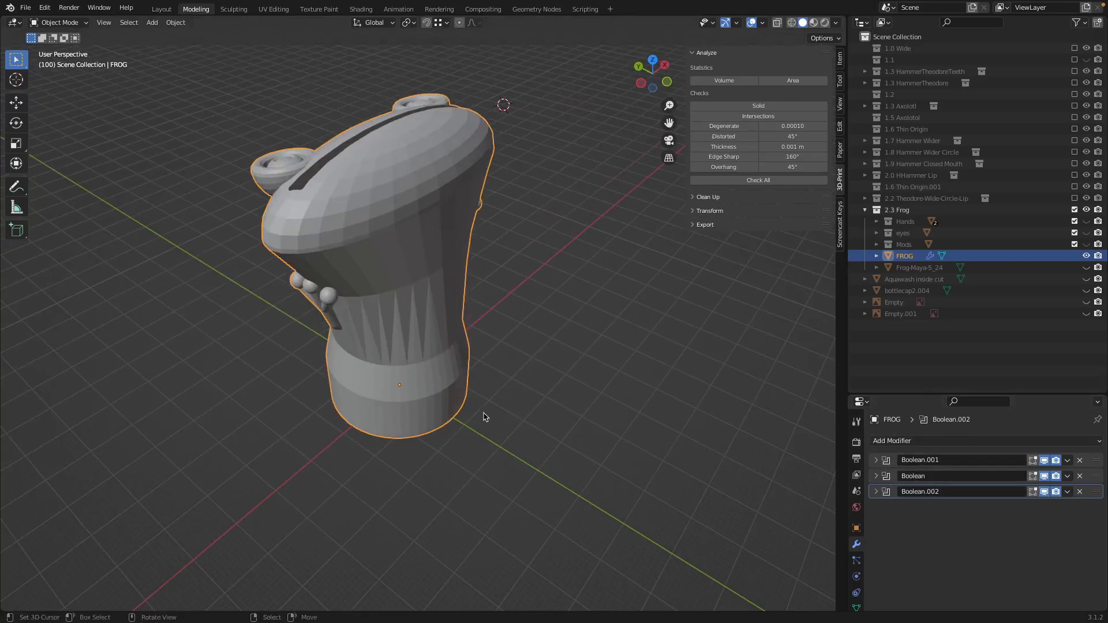
middle_click_drag(456, 304, 474, 367)
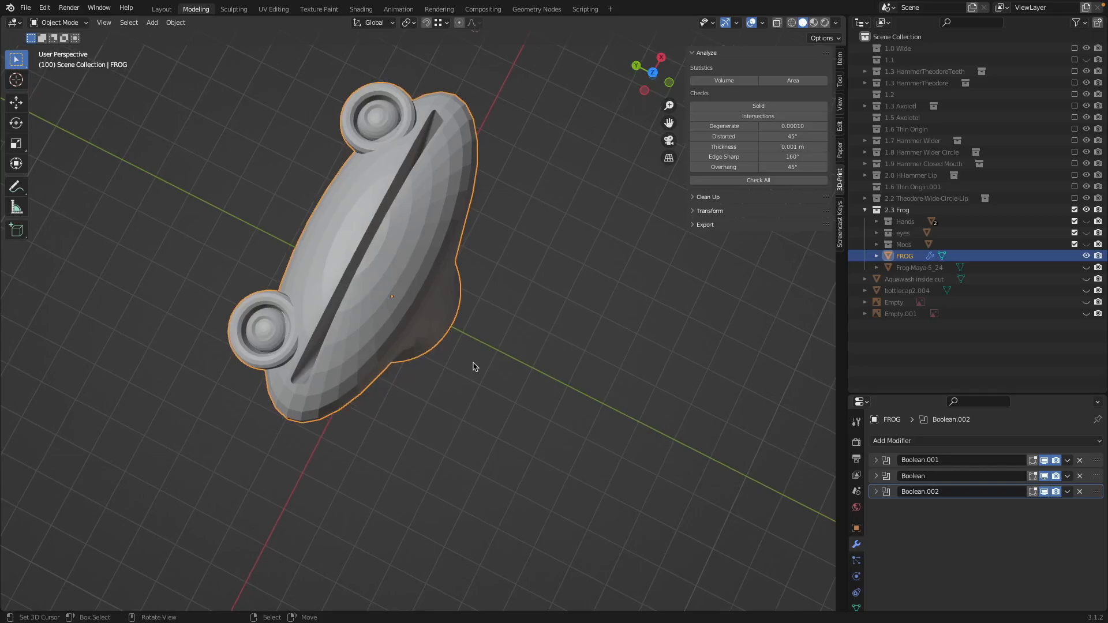
mouse_move(407, 235)
middle_mouse_down()
mouse_move(405, 198)
mouse_move(408, 240)
middle_mouse_up()
scroll(406, 230, "up", 8)
middle_click_drag(388, 183, 483, 335)
left_click(412, 162)
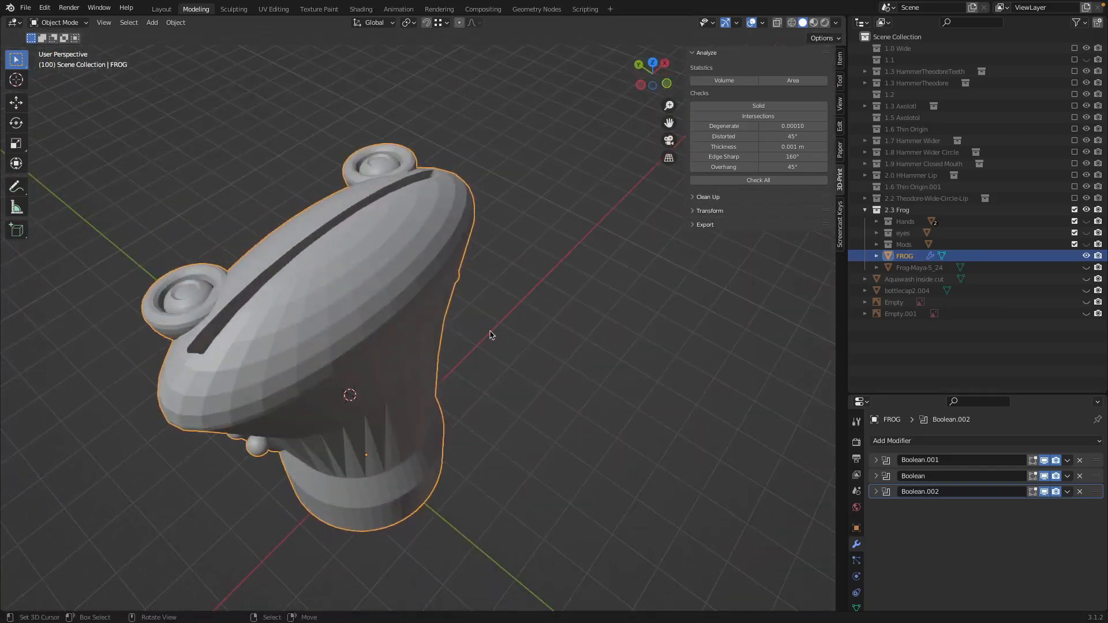
middle_click_drag(429, 243, 484, 204)
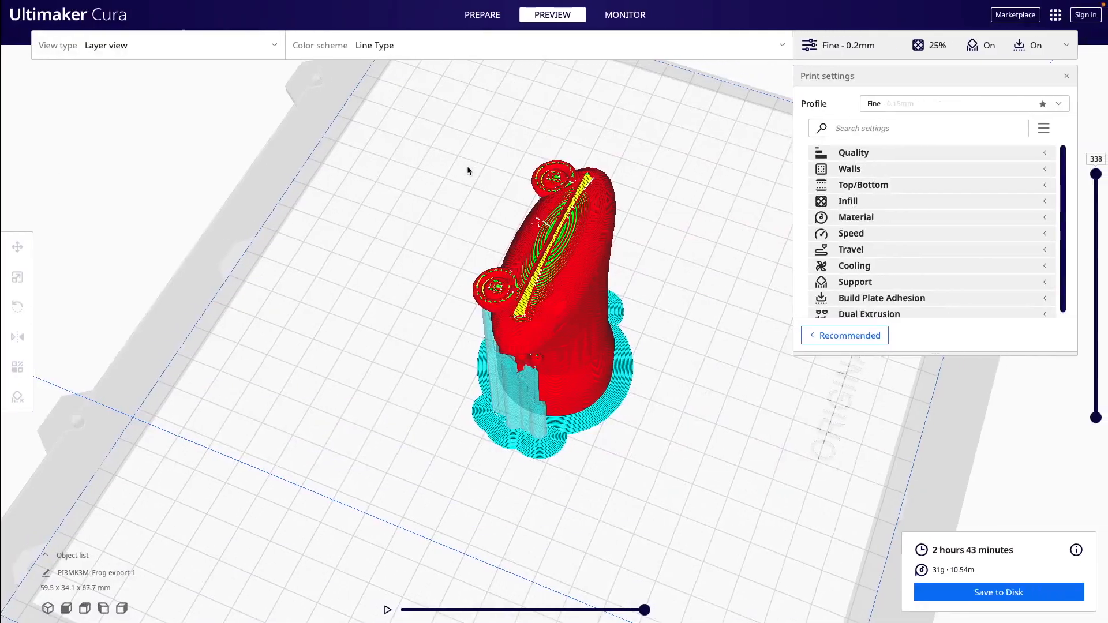
- Switch to Ultimaker Cura and examine the sliced frog in the layer preview, scrubbing through its layers
right_click_drag(645, 375, 658, 347)
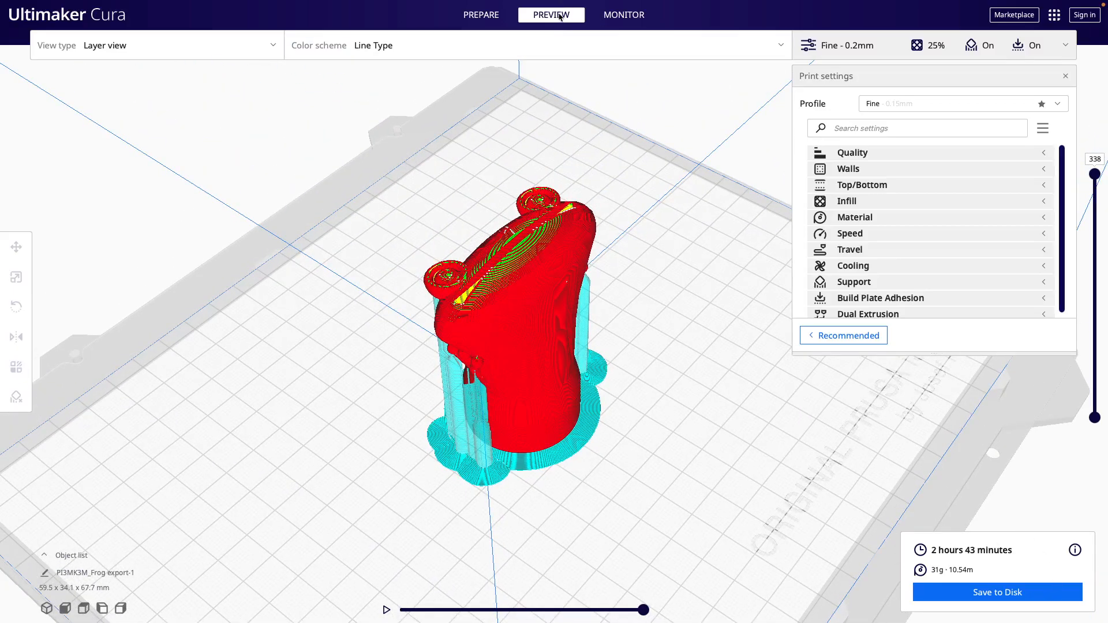
left_click_drag(1094, 175, 1068, 176)
right_click_drag(575, 252, 634, 272)
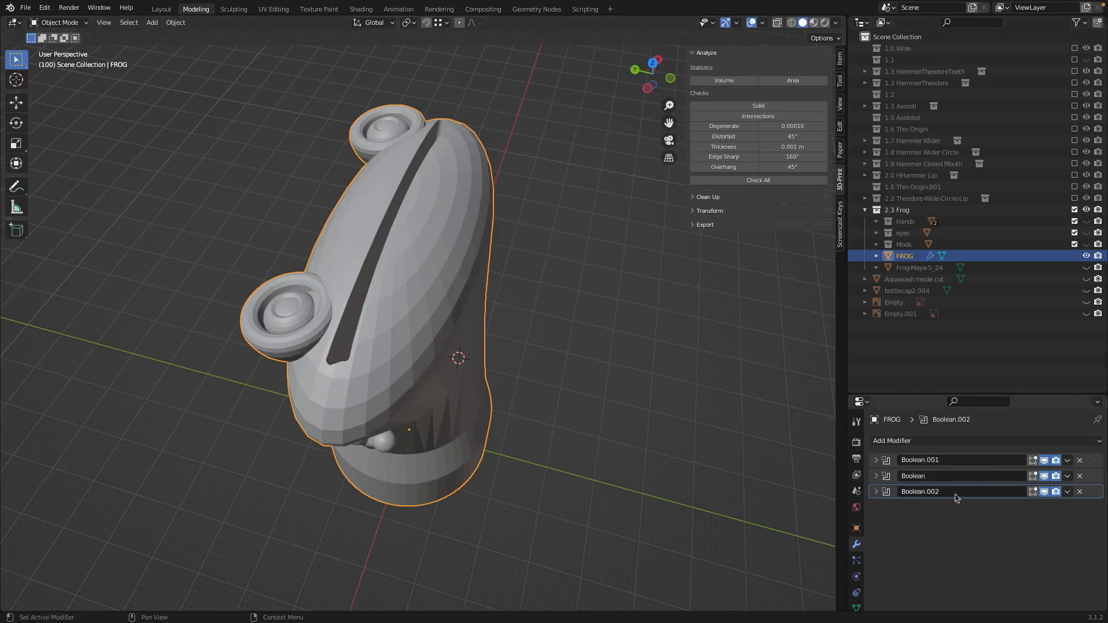
- Switch back to Blender and turn off the viewport display of all three Boolean modifiers on the frog
left_click(1046, 489)
left_click(1045, 482)
left_click(1045, 461)
left_click(1045, 476)
left_click(875, 476)
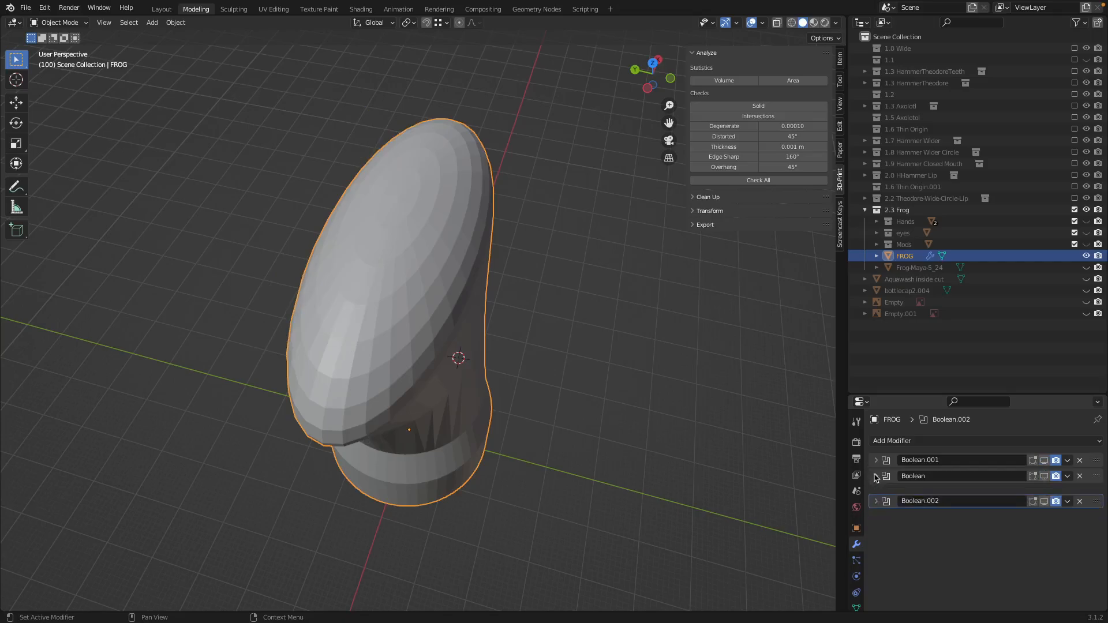
- Turn the viewport display of Boolean.001, Boolean and Boolean.002 back on one at a time, checking what each contributes to the frog
left_click(1045, 460)
middle_click_drag(569, 458, 314, 413)
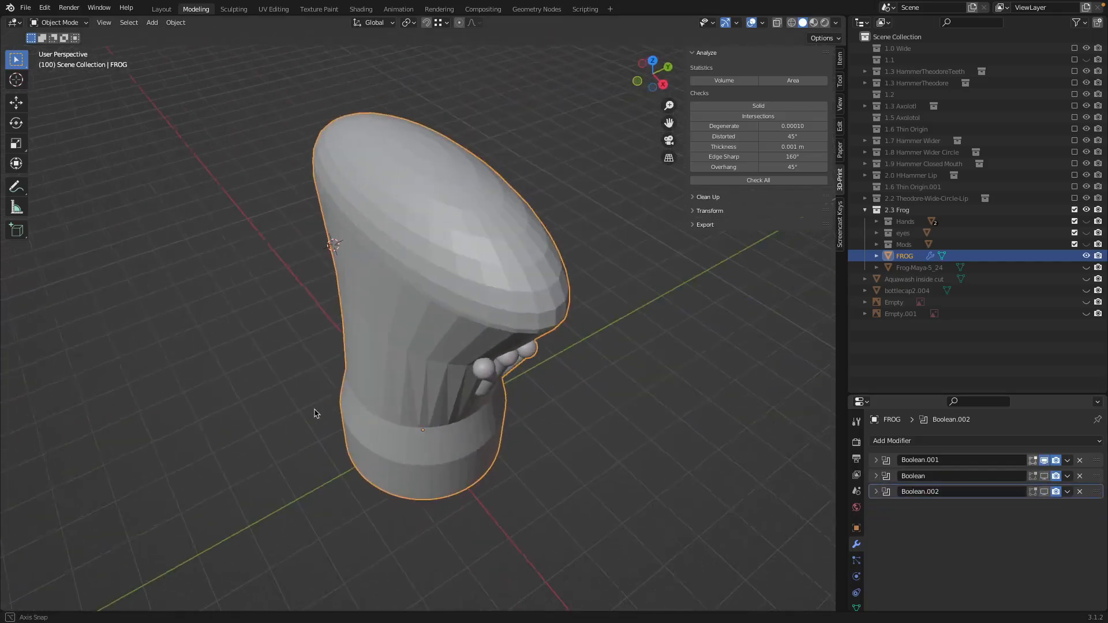
left_click(1045, 476)
middle_click_drag(643, 376, 655, 415)
left_click(1045, 491)
middle_click_drag(718, 477, 773, 444)
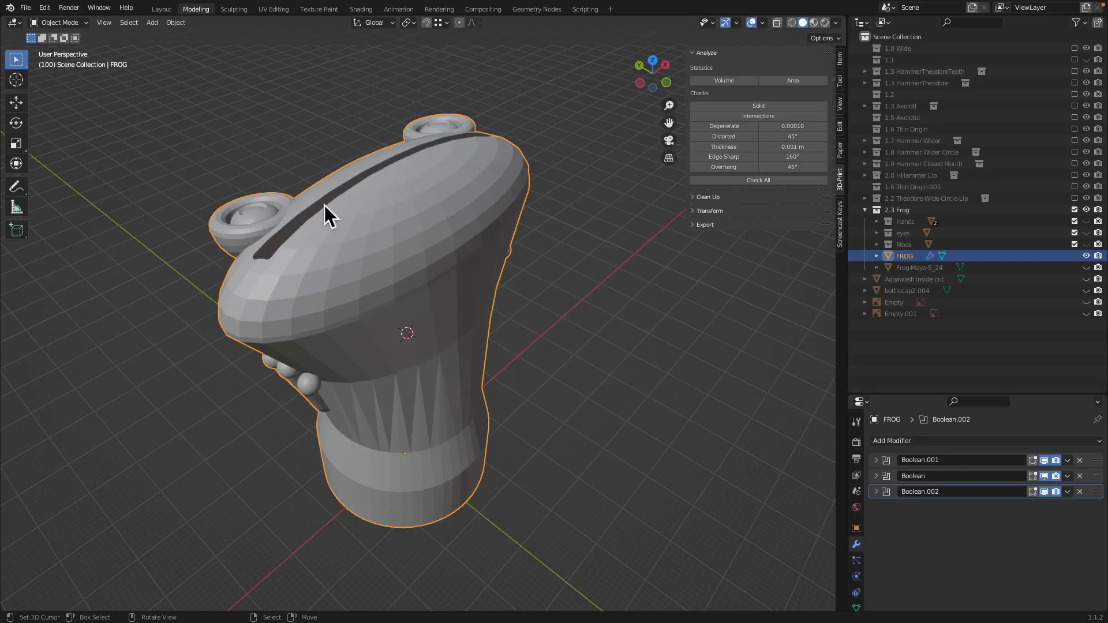
- Check the effect of the Boolean.002 modifier on the frog and which object its Difference operation uses
left_click(1042, 493)
left_click(1042, 493)
middle_click_drag(423, 248, 445, 272)
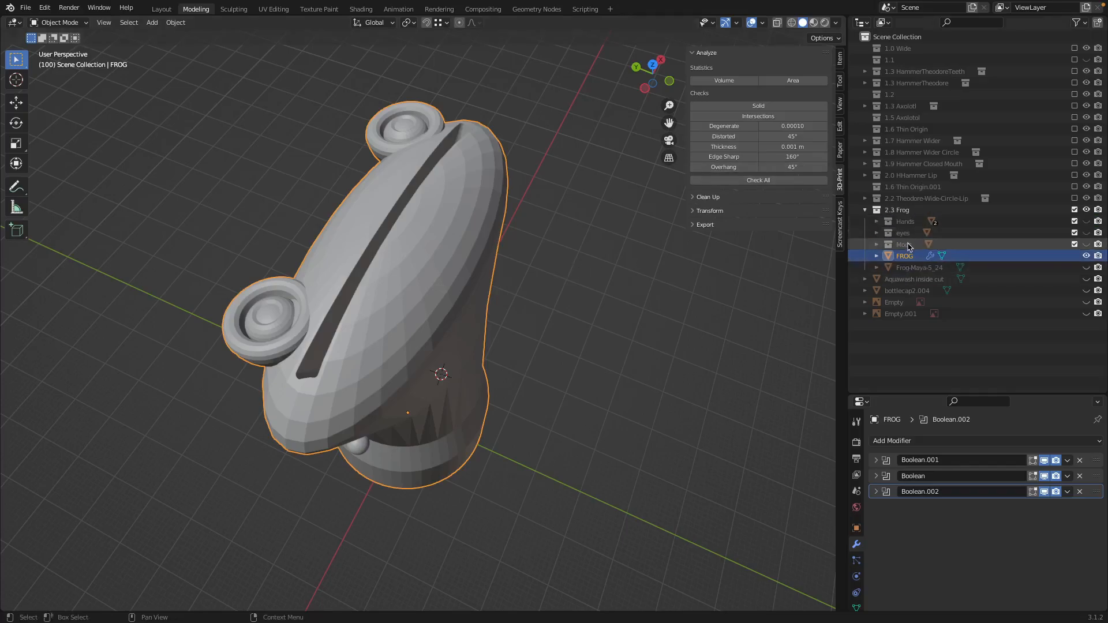
left_click(876, 492)
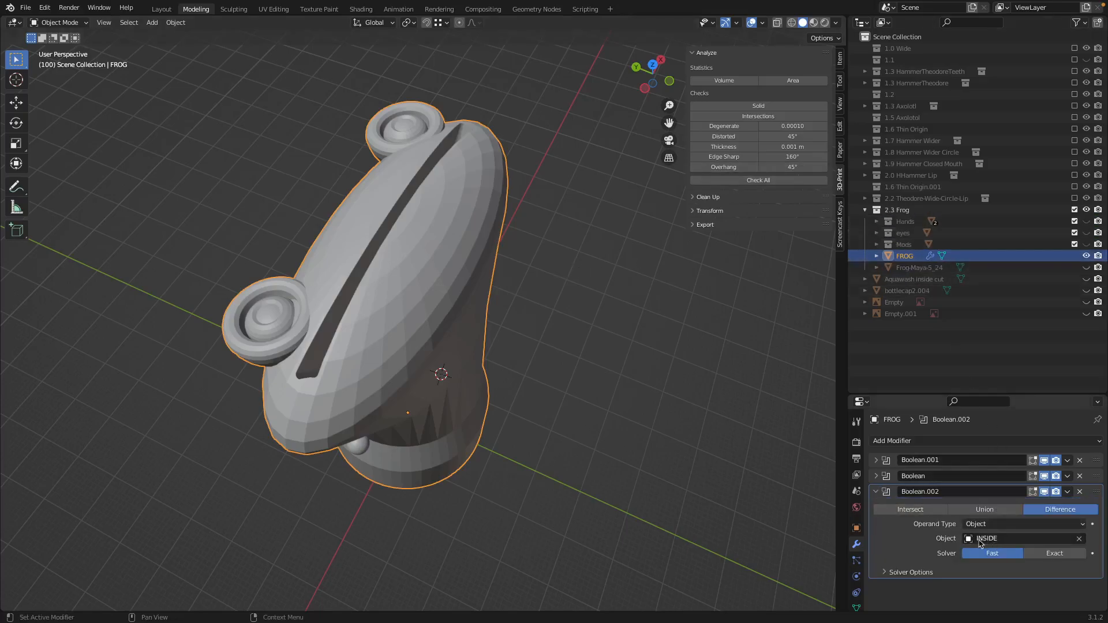
left_click(876, 492)
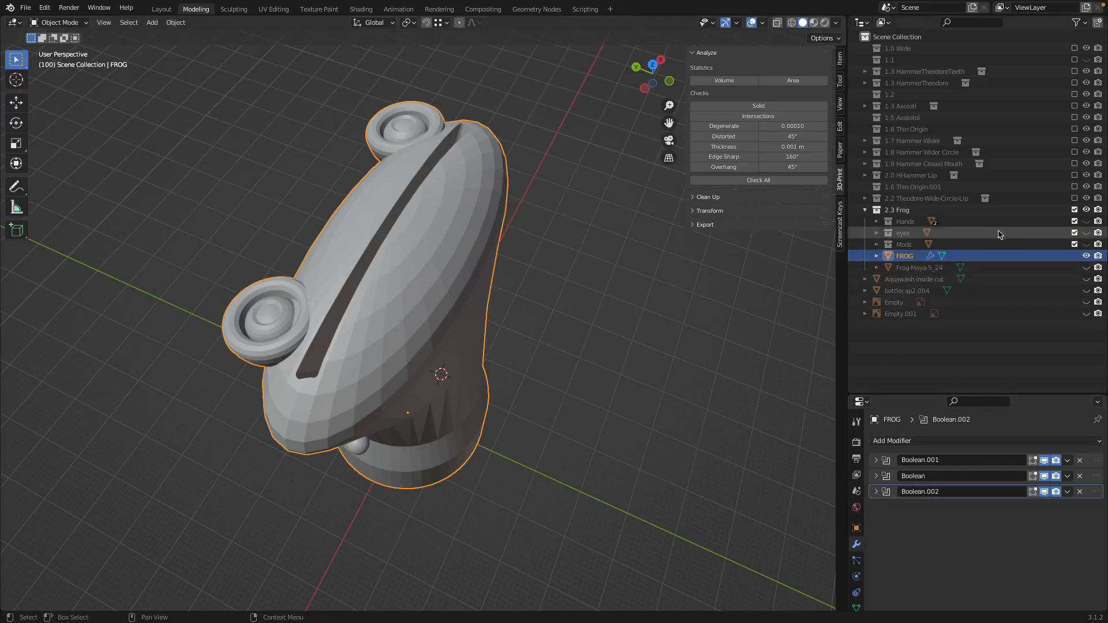
- Hide the FROG object, show the Mods collection and select its INSIDE object for inspection from several sides
left_click(877, 244)
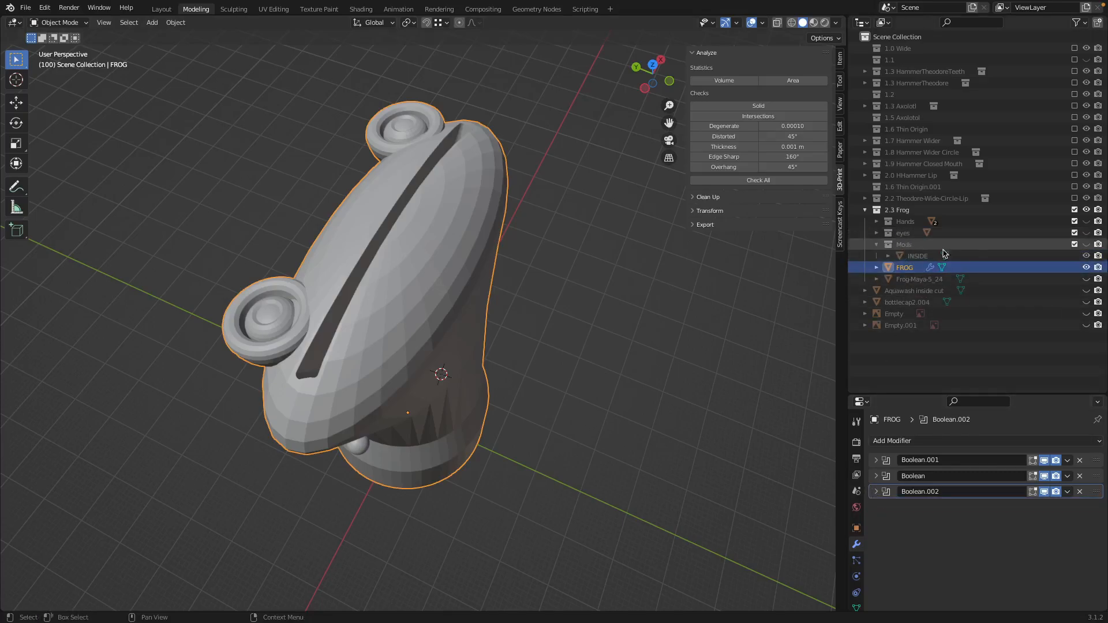
left_click(1086, 268)
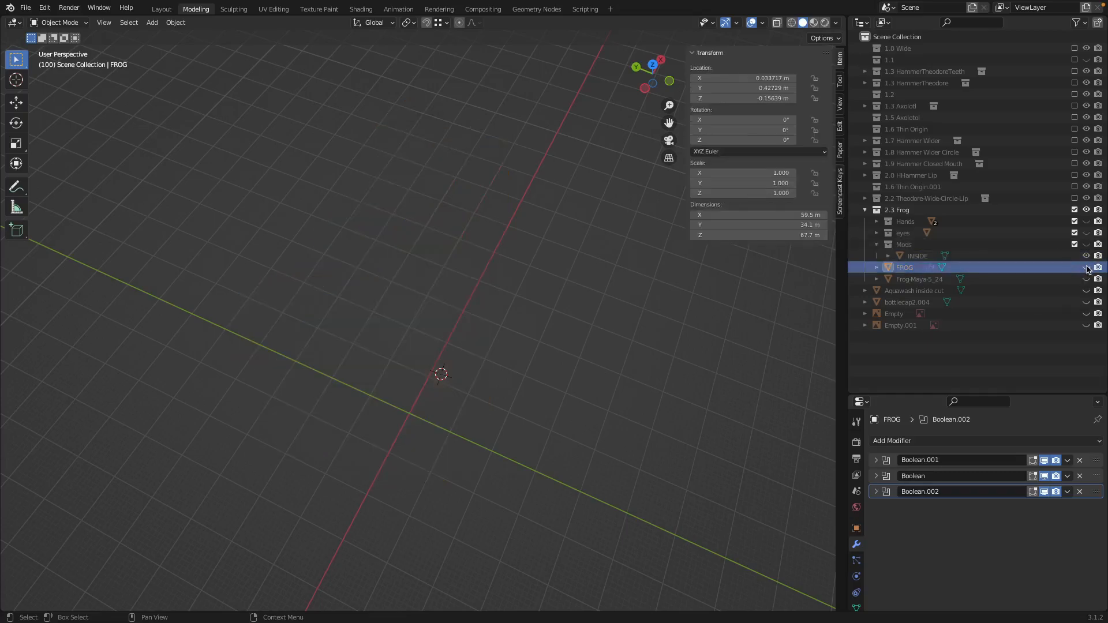
left_click(1088, 255)
left_click(917, 255)
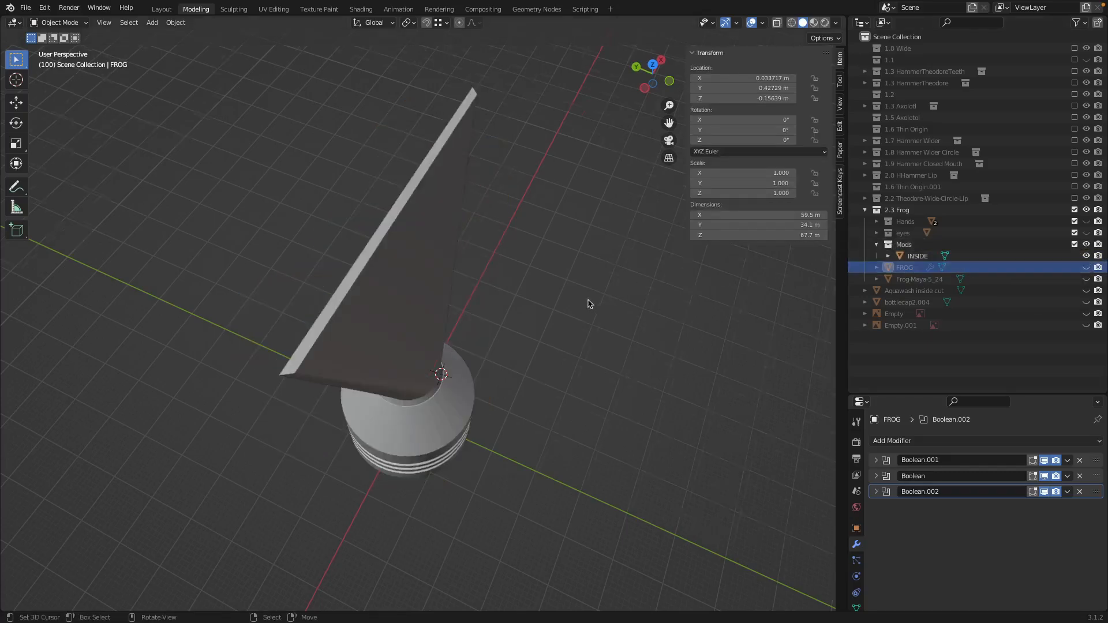
key("KP_Decimal")
middle_click_drag(558, 345, 476, 308)
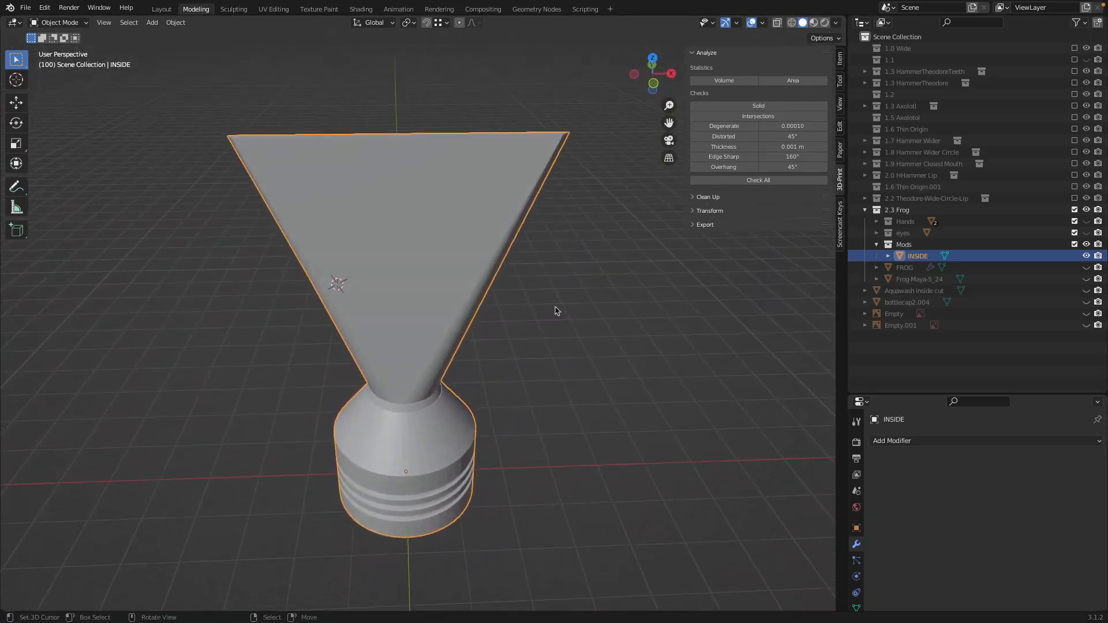
middle_click_drag(553, 308, 566, 252)
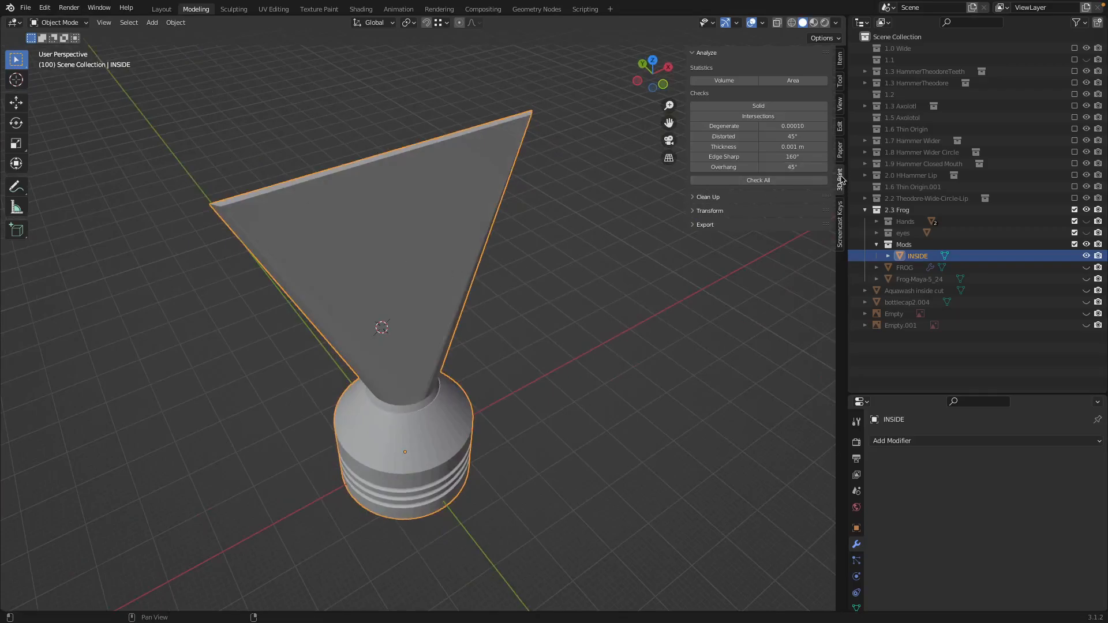
- Open the Blender preferences and turn on the Screencast Keys display for the viewport
left_click(26, 7)
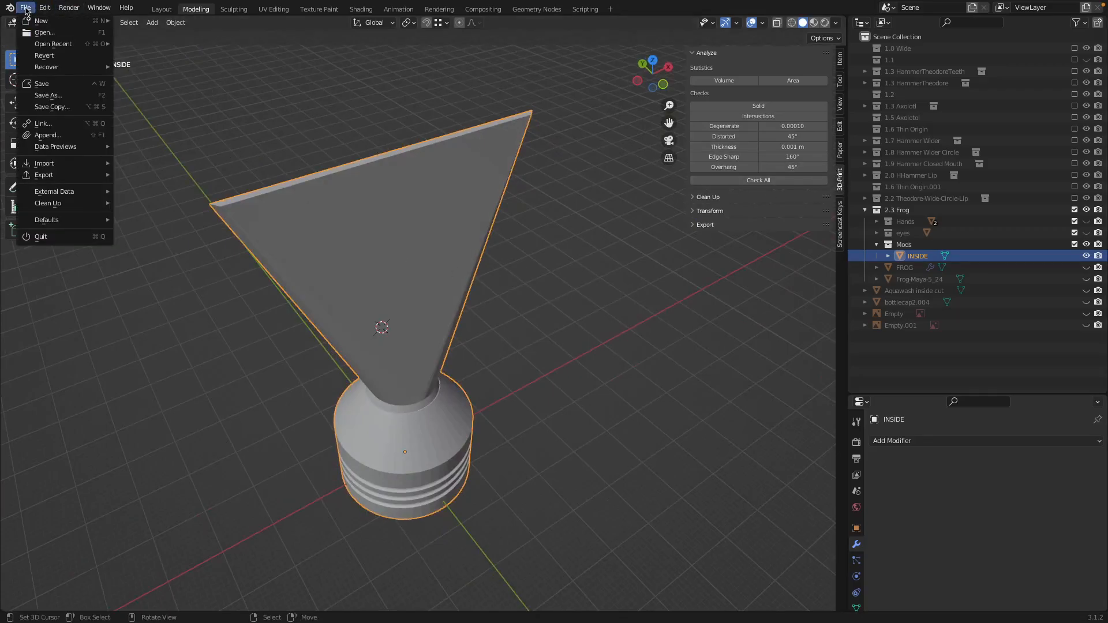
mouse_move(43, 10)
left_click(72, 173)
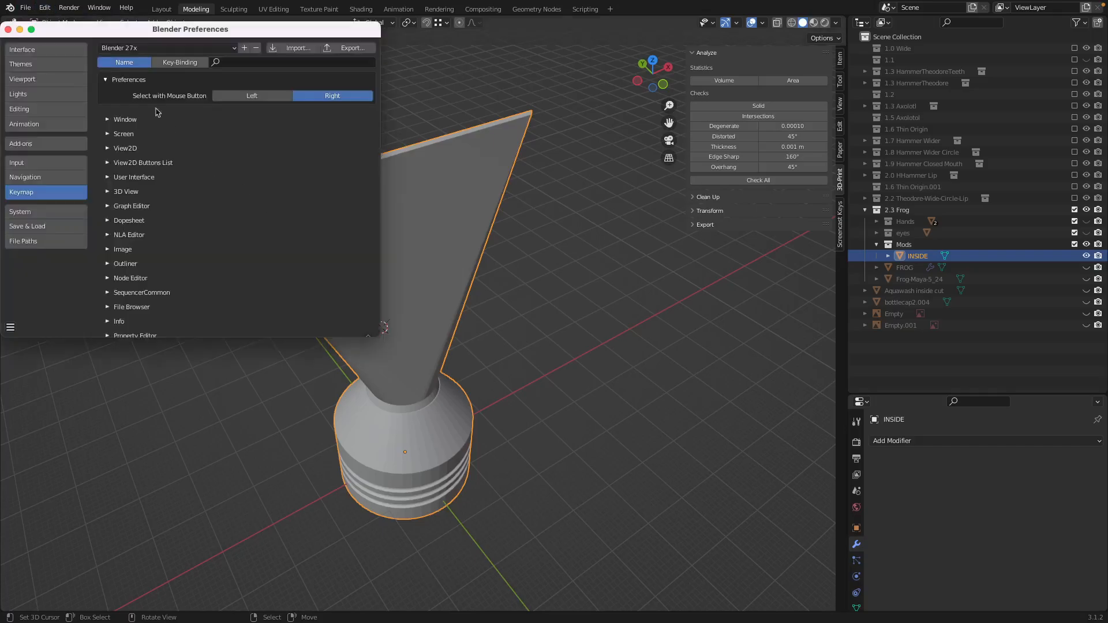
left_click_drag(159, 31, 225, 62)
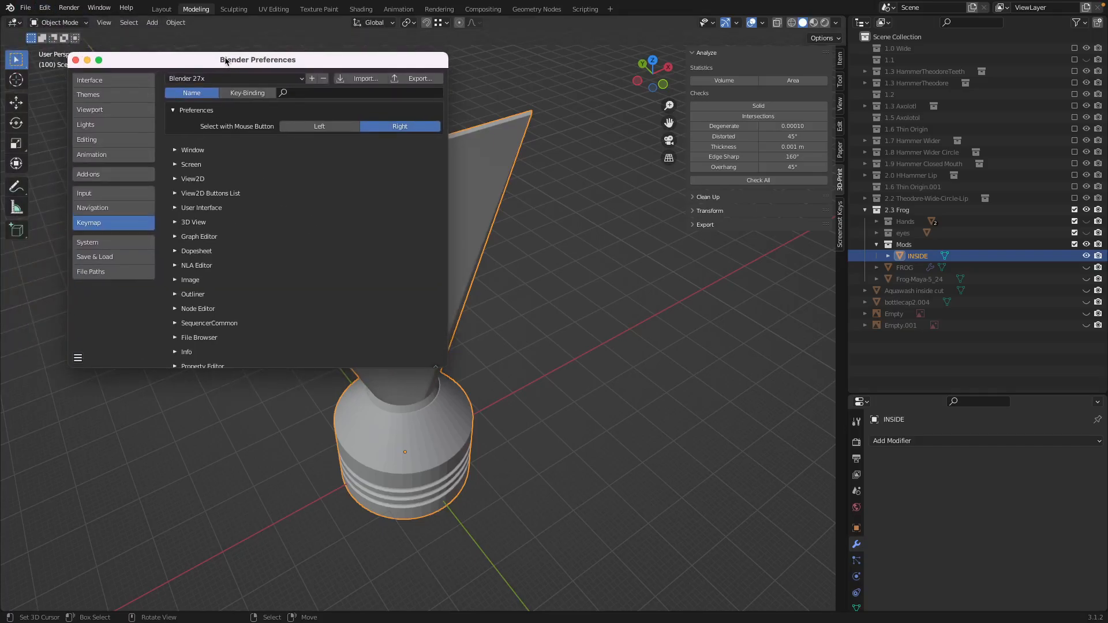
left_click(840, 225)
left_click(700, 54)
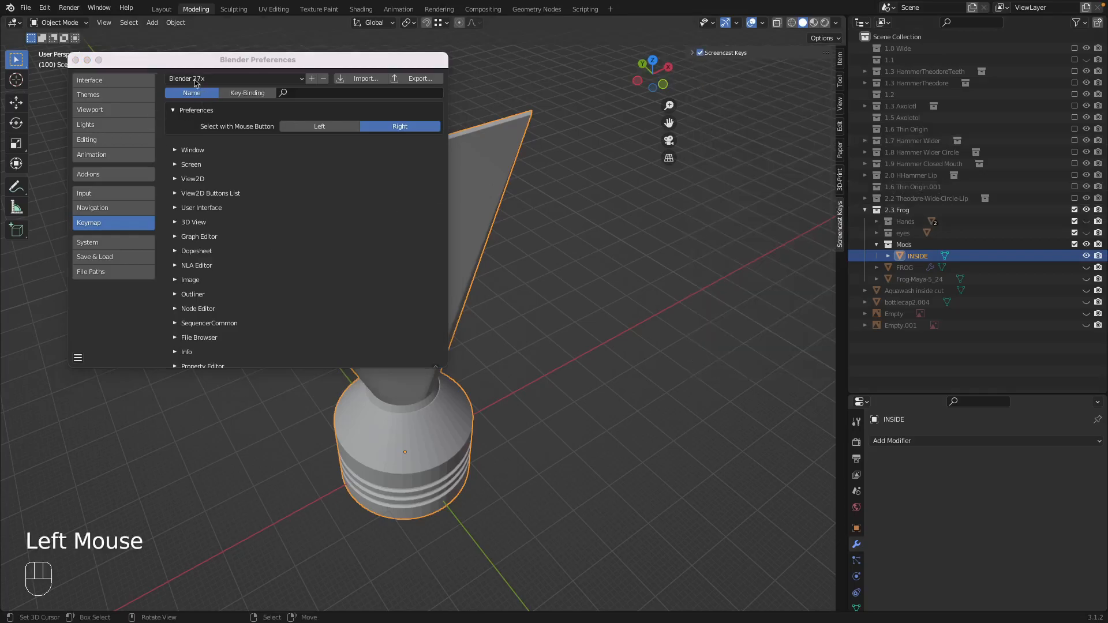
- Search the add-ons in the preferences for "print"
left_click(97, 173)
left_click(391, 90)
type("3d print")
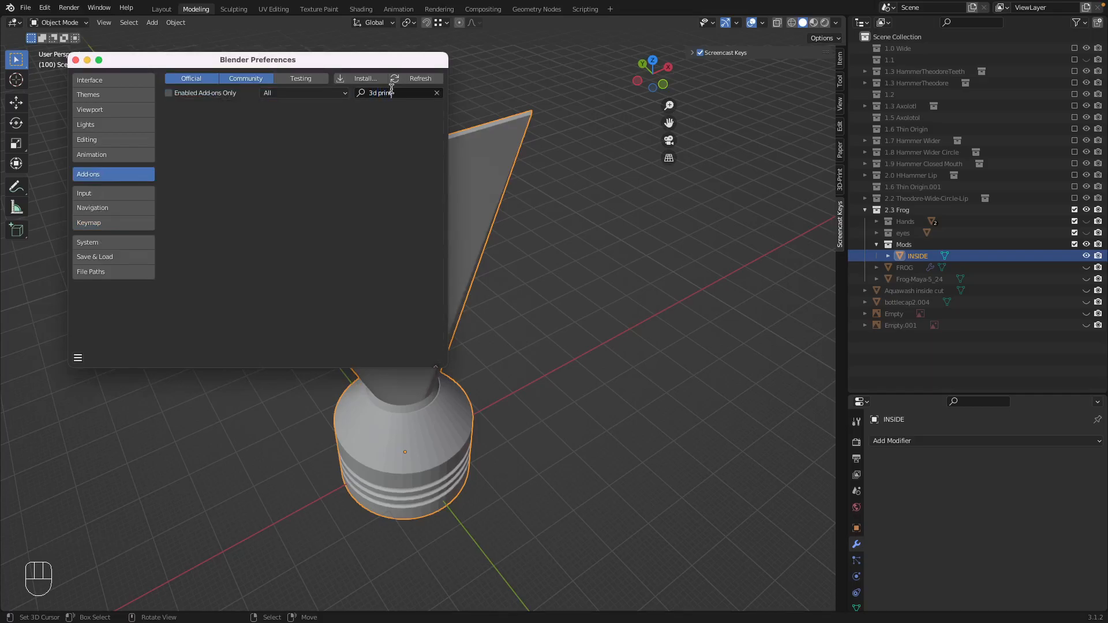
left_click_drag(393, 92, 357, 88)
type("print")
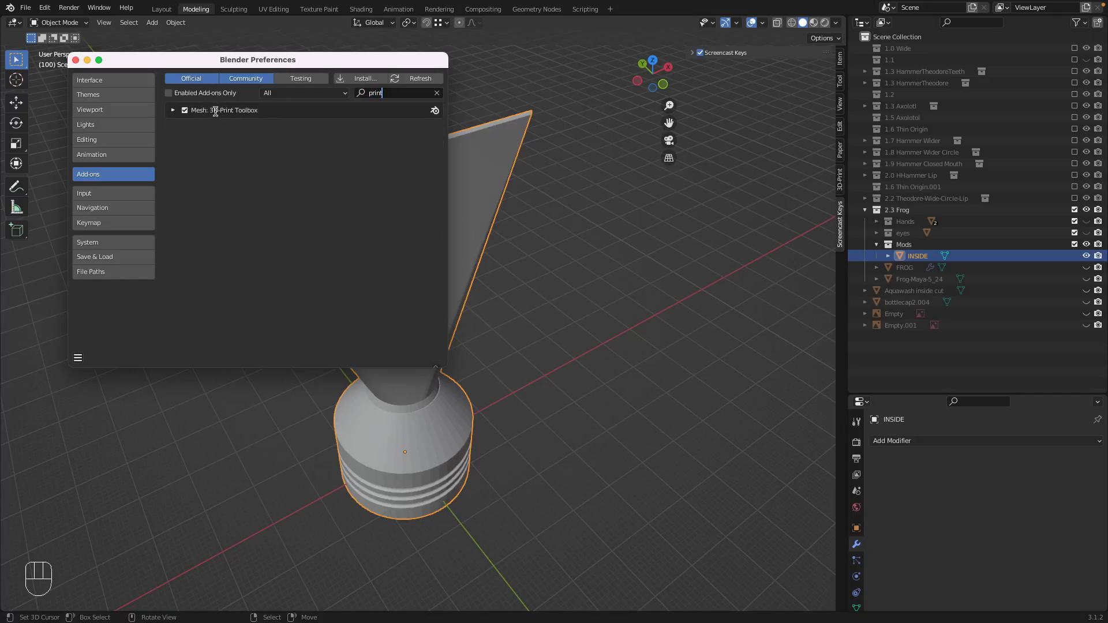
- Make sure the Mesh: 3D-Print Toolbox add-on is enabled and close the preferences
left_click(185, 110)
left_click(185, 110)
left_click(173, 111)
left_click(173, 110)
left_click(77, 60)
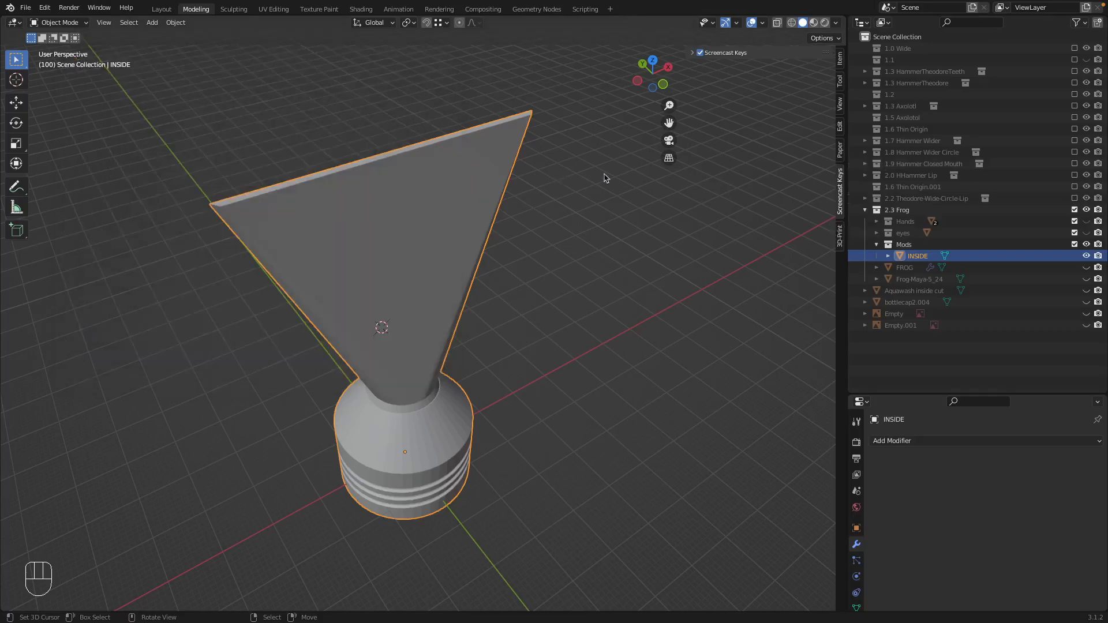
- Run the 3D-Print Toolbox's Solid check on the INSIDE object
left_click(840, 235)
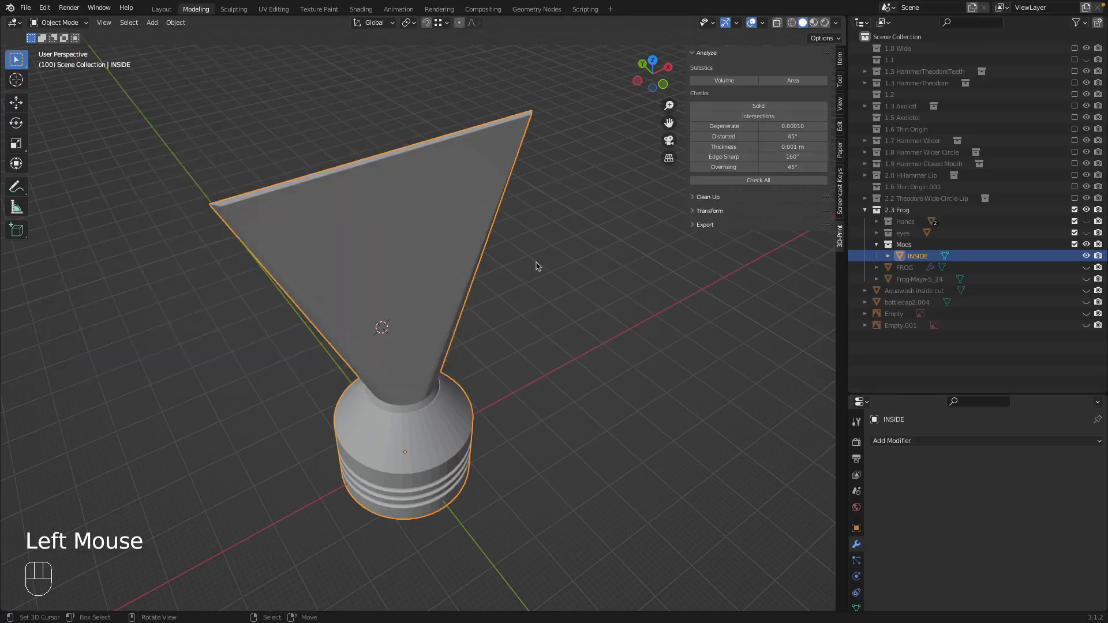
left_click(769, 105)
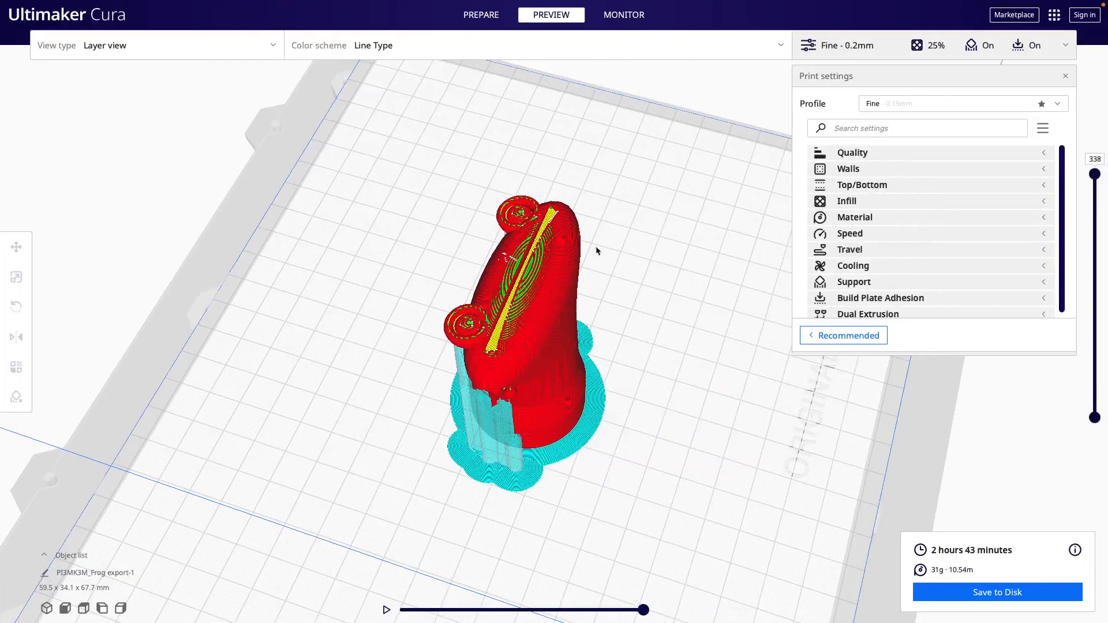
mouse_move(1095, 175)
left_mouse_down()
mouse_move(1094, 221)
mouse_move(1095, 175)
left_mouse_up()
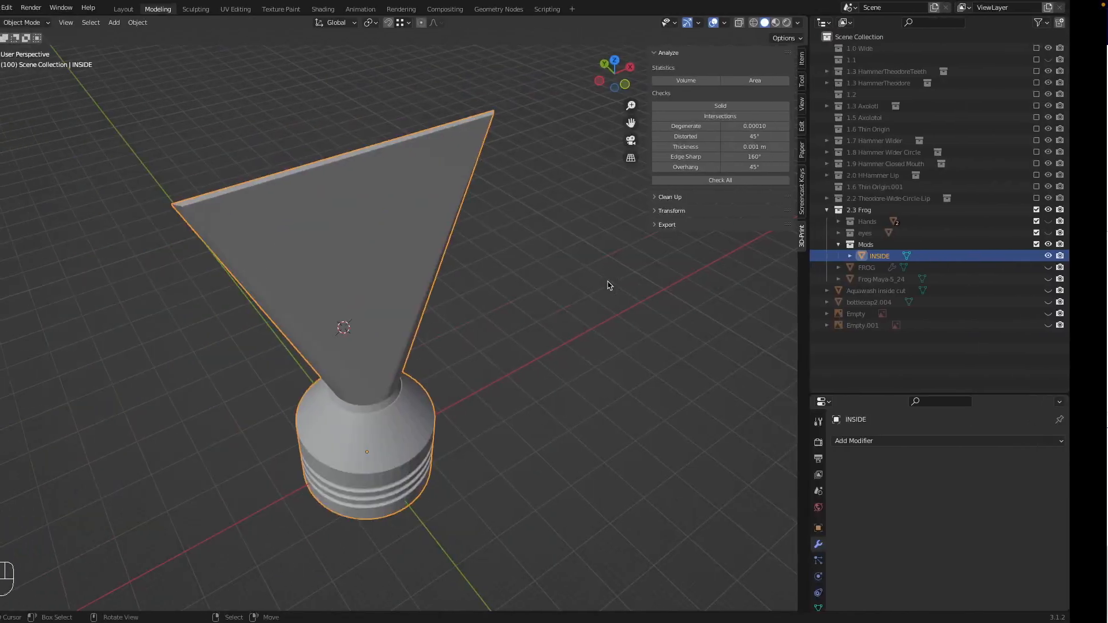
left_click(763, 107)
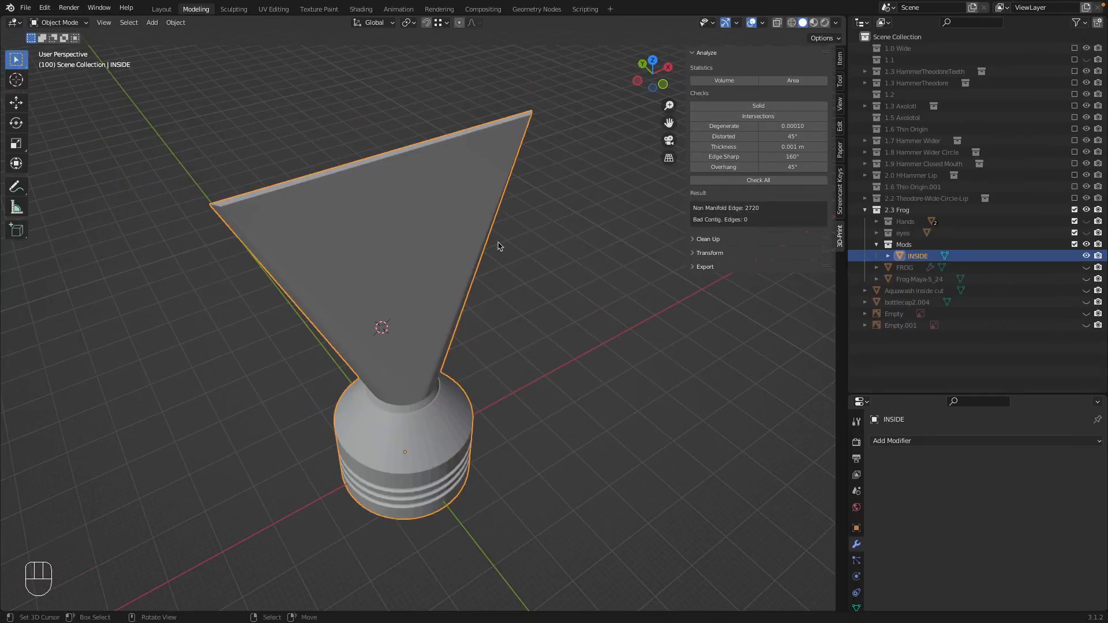
- Enter Edit Mode on the INSIDE object, select the reported non-manifold edges and view them in wireframe
key("Tab")
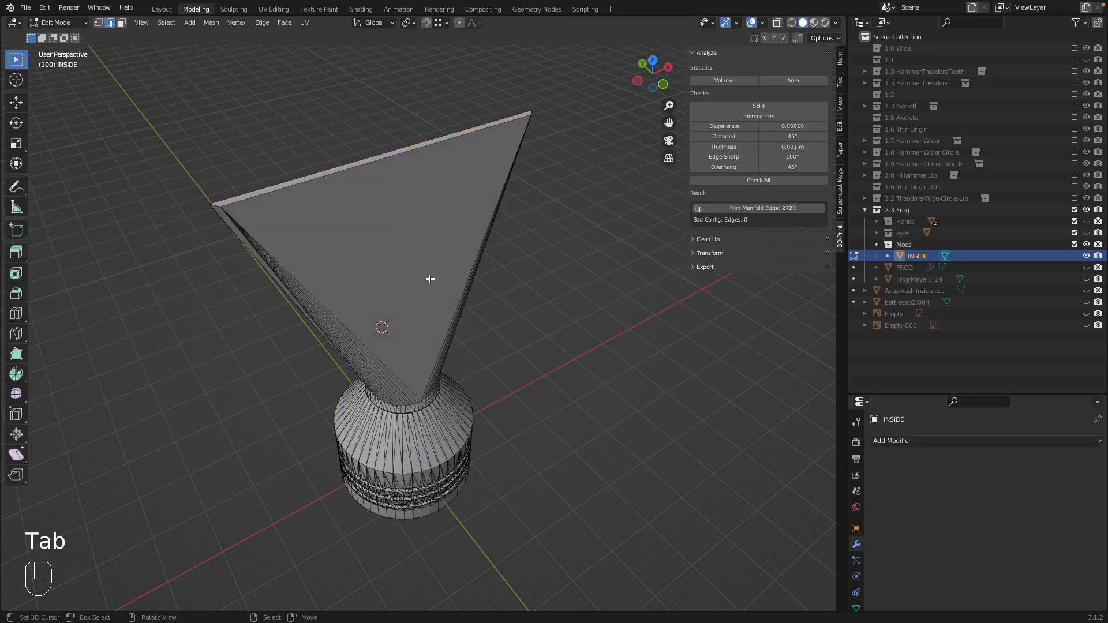
middle_click_drag(465, 313, 780, 222, "shift")
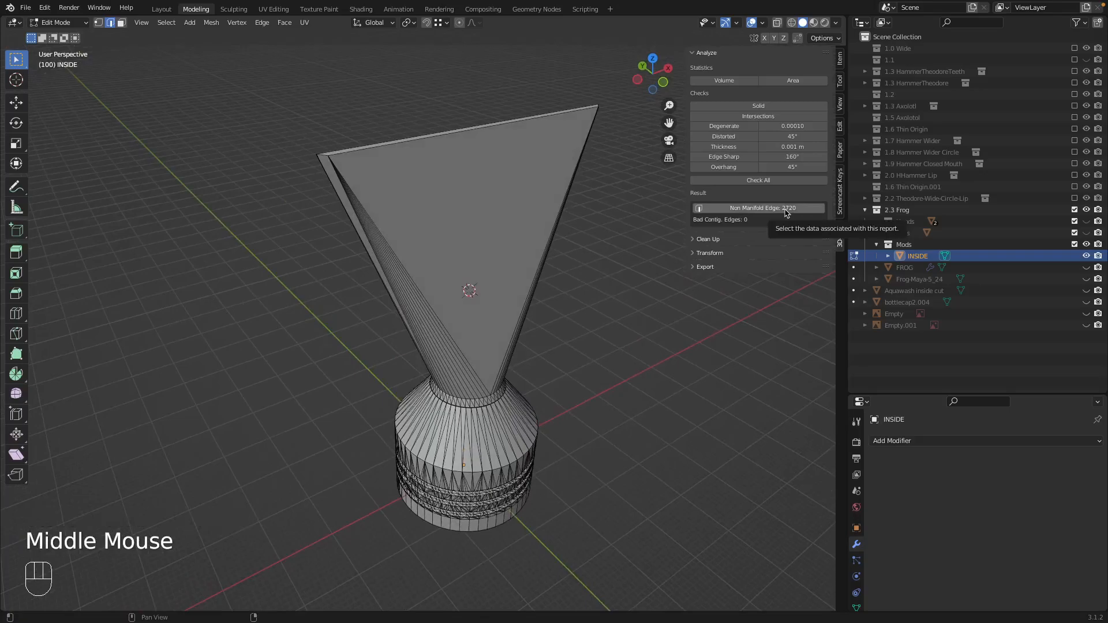
left_click(785, 209)
middle_click_drag(579, 408, 294, 408)
key("z")
middle_click_drag(375, 405, 582, 450)
scroll(346, 265, "down", 2)
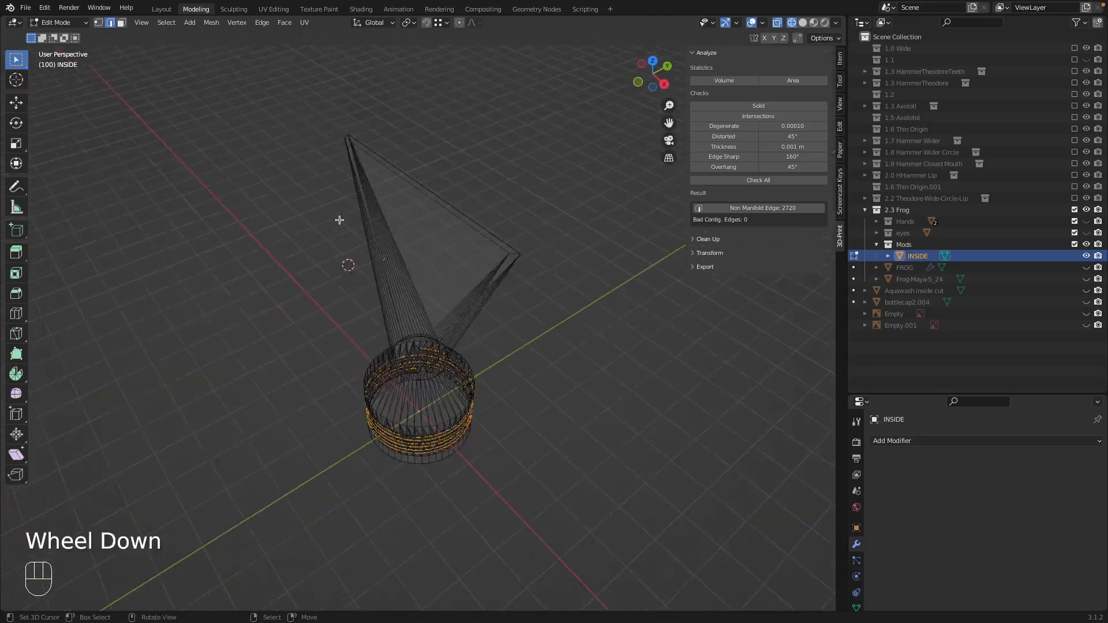
- Select a single stray edge in the INSIDE wireframe and delete it
scroll(379, 242, "up", 3)
middle_click_drag(379, 242, 450, 412, "shift")
right_click(471, 310)
key("x")
- Run the Solid check on the INSIDE mesh again and select the non-manifold edges it reports
scroll(522, 325, "down", 3)
scroll(519, 307, "down", 1)
scroll(410, 381, "down", 2)
scroll(423, 346, "up", 3)
middle_click_drag(424, 346, 509, 373)
scroll(473, 297, "up", 2)
scroll(472, 297, "down", 4)
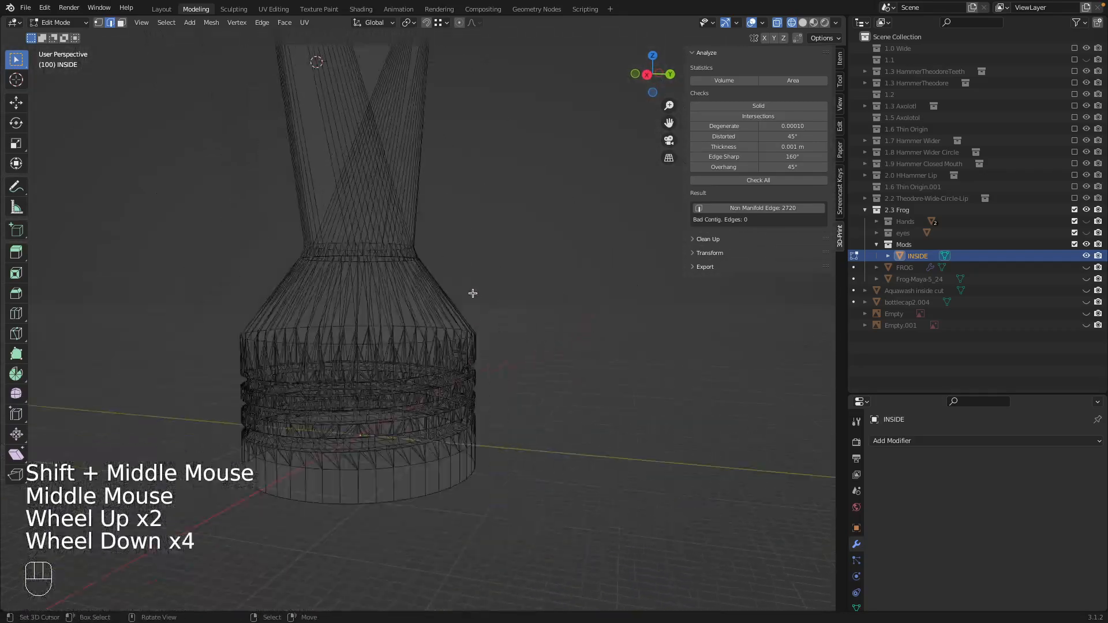
middle_click_drag(470, 257, 473, 298, "shift")
middle_click_drag(576, 292, 542, 333)
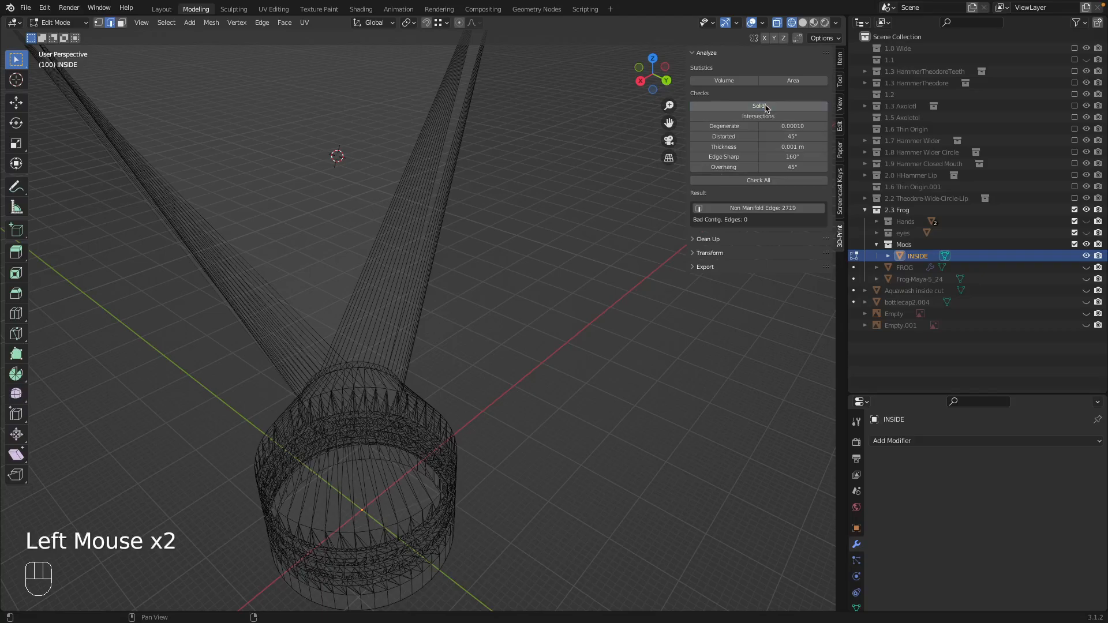
left_click(762, 207)
- Examine the selected non-manifold edges around the thread grooves up close, returning to solid shading
scroll(458, 289, "down", 3)
mouse_move(477, 308)
middle_mouse_down()
mouse_move(433, 206)
mouse_move(486, 318)
middle_mouse_up()
scroll(433, 206, "down", 2)
scroll(433, 206, "up", 4)
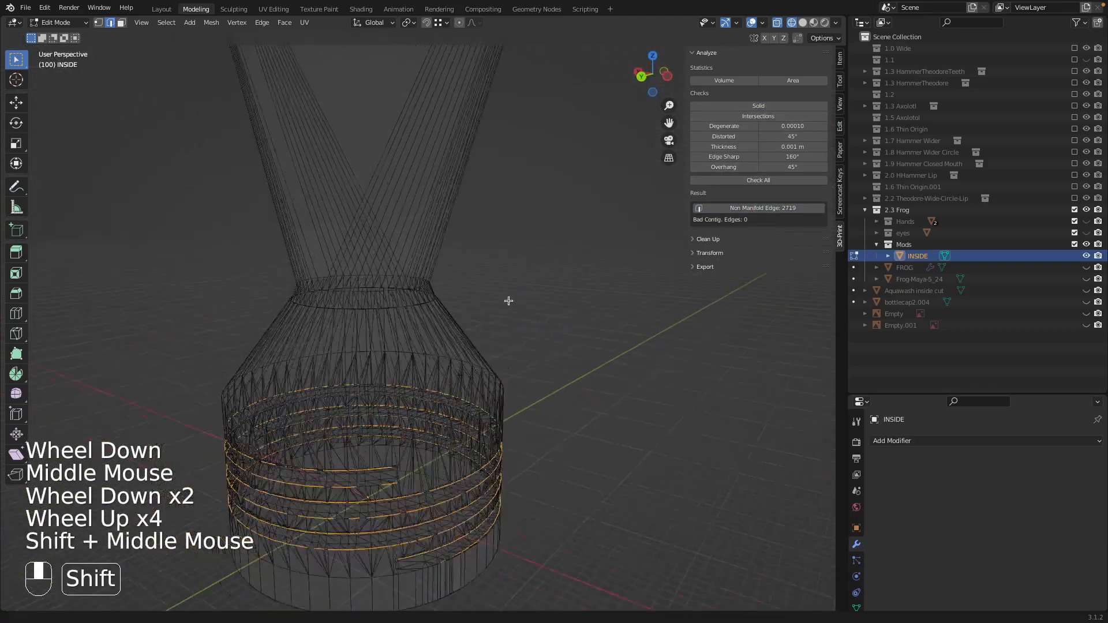
scroll(445, 396, "down", 3)
scroll(445, 396, "up", 3)
key("z")
middle_click_drag(507, 439, 519, 404)
scroll(520, 404, "down", 2)
scroll(519, 403, "up", 2)
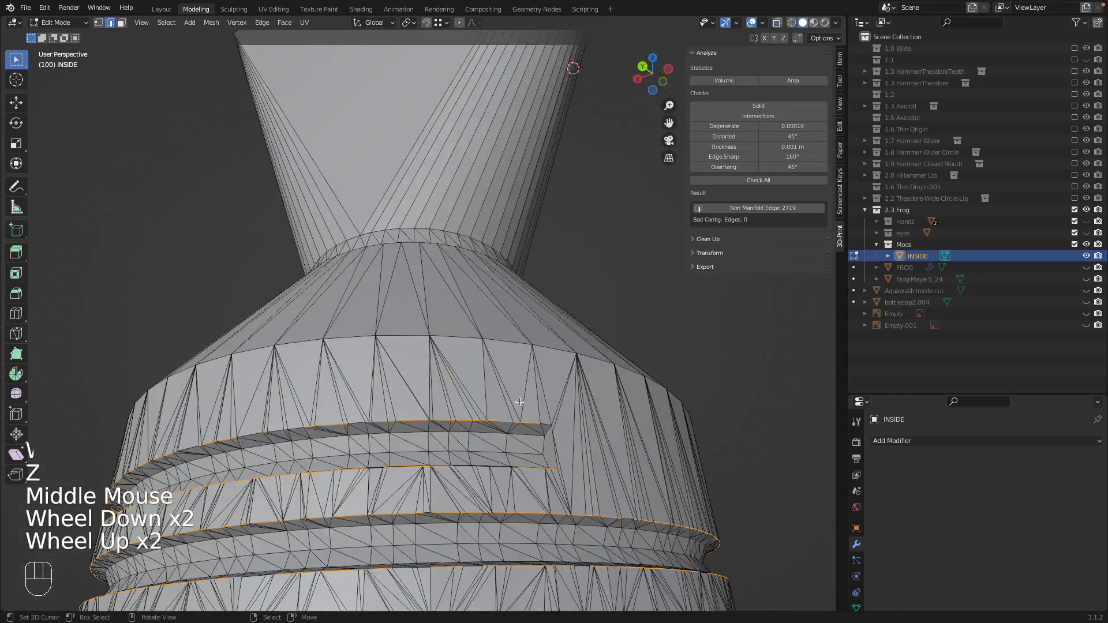
- Switch to vertex selection and show the upper end of the thread groove in wireframe
scroll(519, 401, "up", 1)
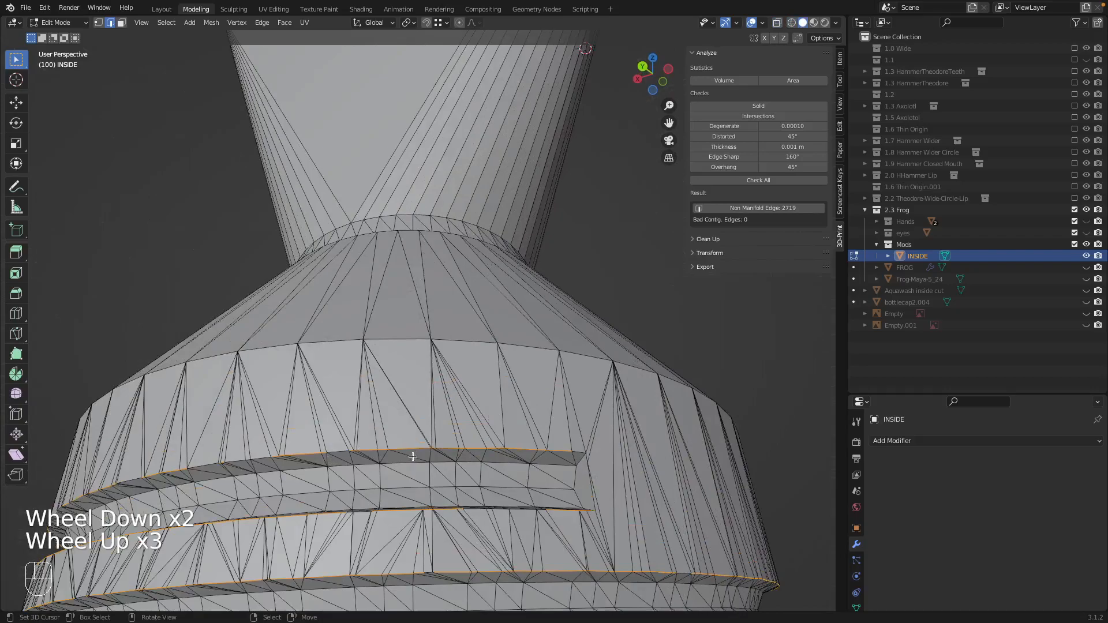
key("ctrl+Tab")
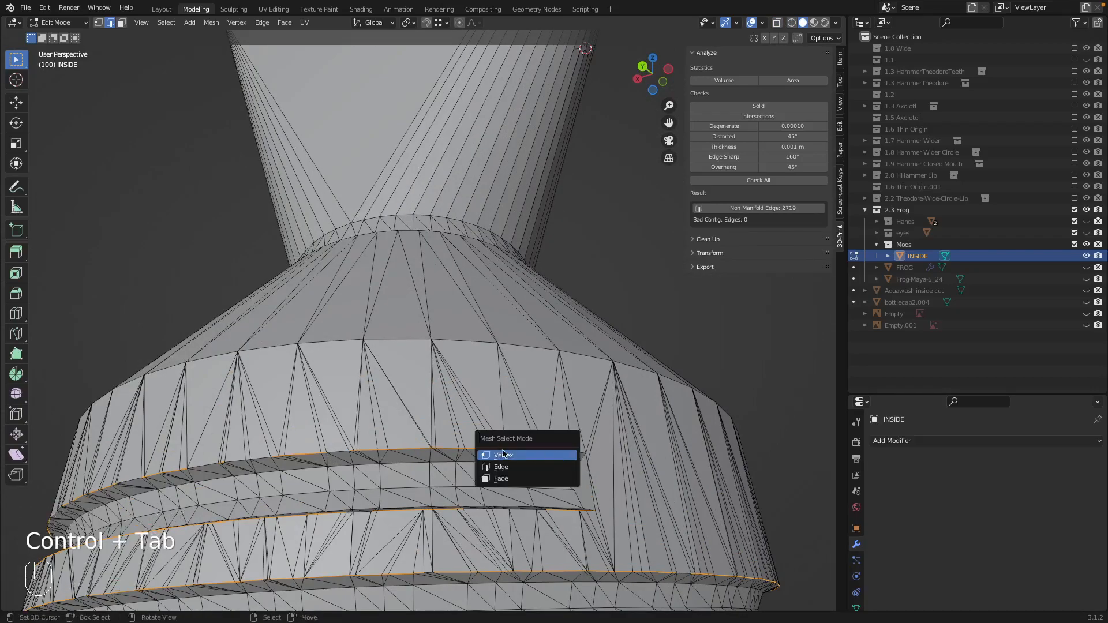
left_click(503, 454)
middle_click_drag(508, 456, 535, 409, "shift")
scroll(600, 448, "down", 2)
scroll(601, 448, "up", 2)
right_click(535, 408)
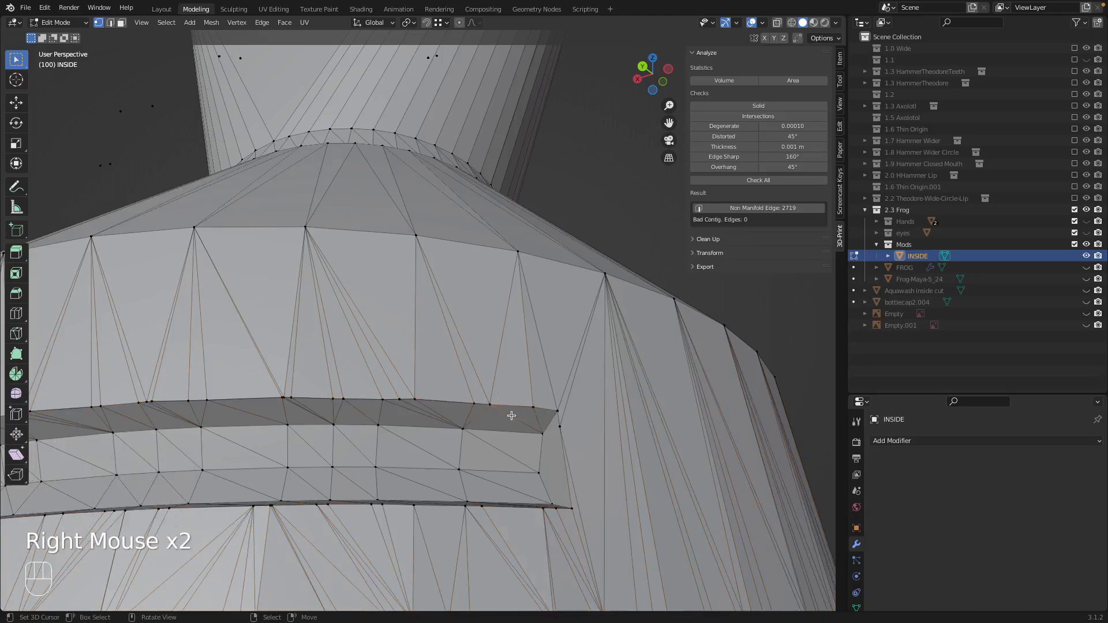
key("z")
- Try to move the vertex on the upper edge of the thread groove
right_click(497, 401)
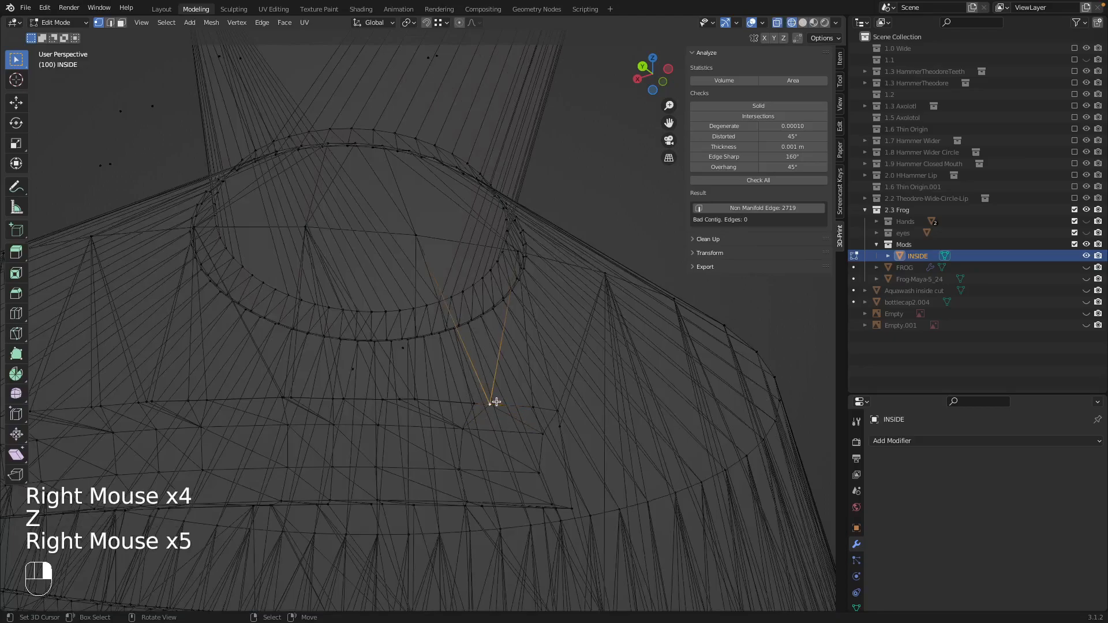
right_click(497, 401)
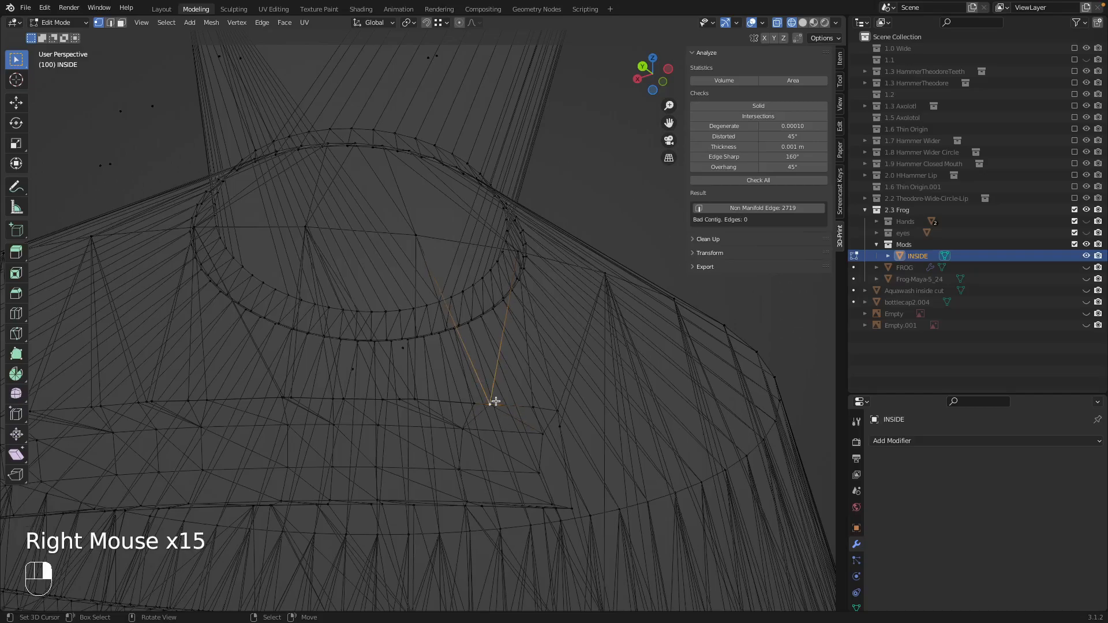
key("g")
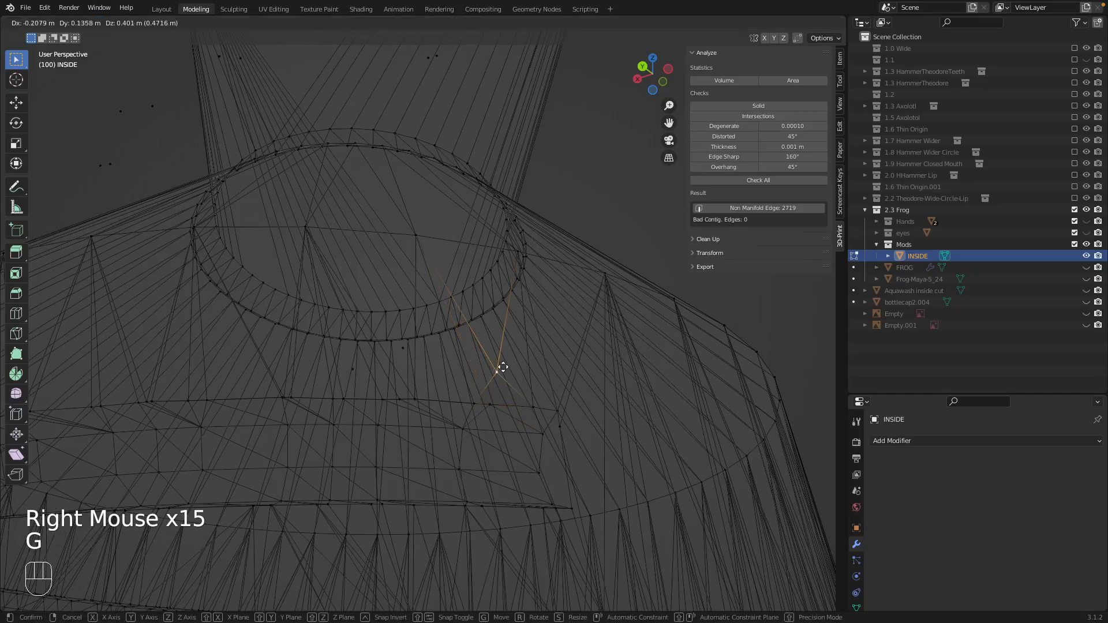
key("Escape")
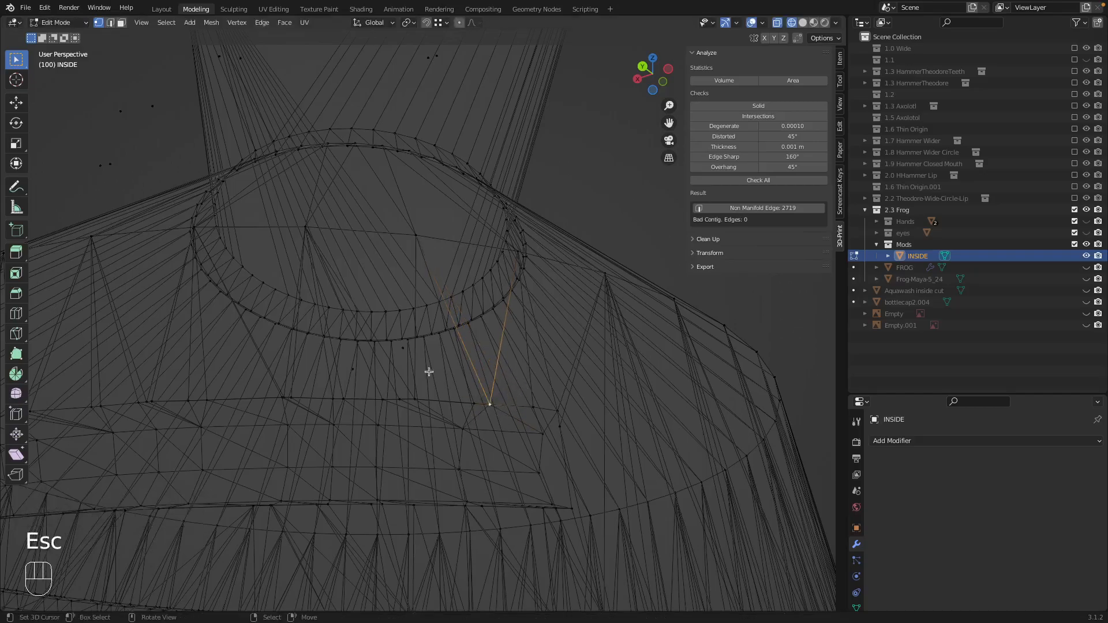
- Select the loose vertices floating inside and around the bottle neck and delete them
middle_click_drag(403, 348, 366, 354)
right_click(400, 349)
right_click(369, 367, "shift")
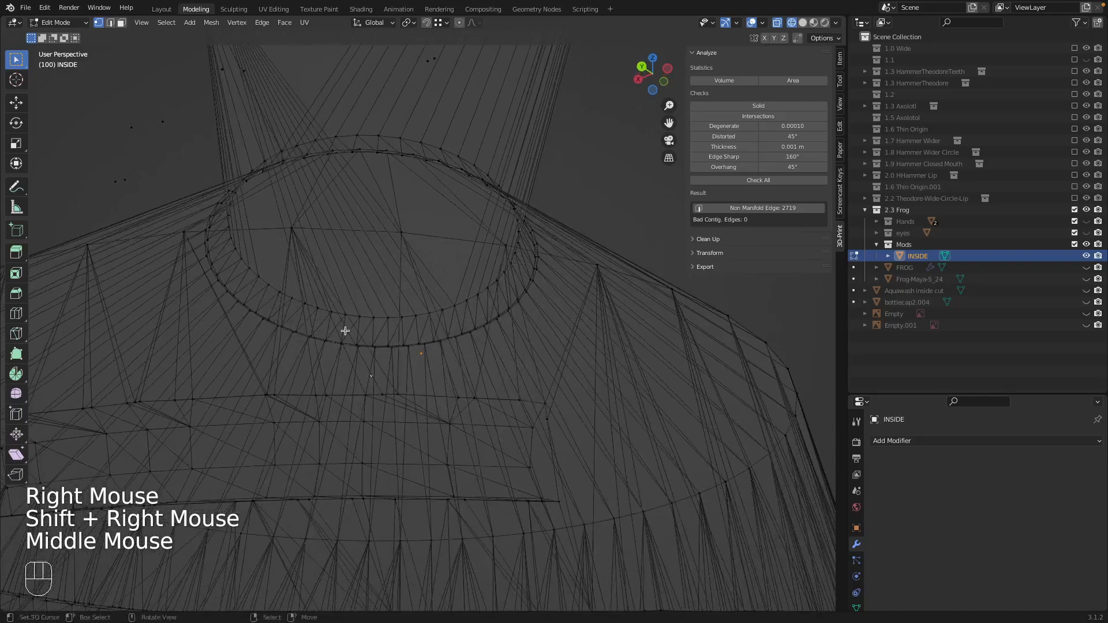
scroll(289, 275, "down", 2)
scroll(289, 274, "down", 1)
scroll(305, 174, "up", 1)
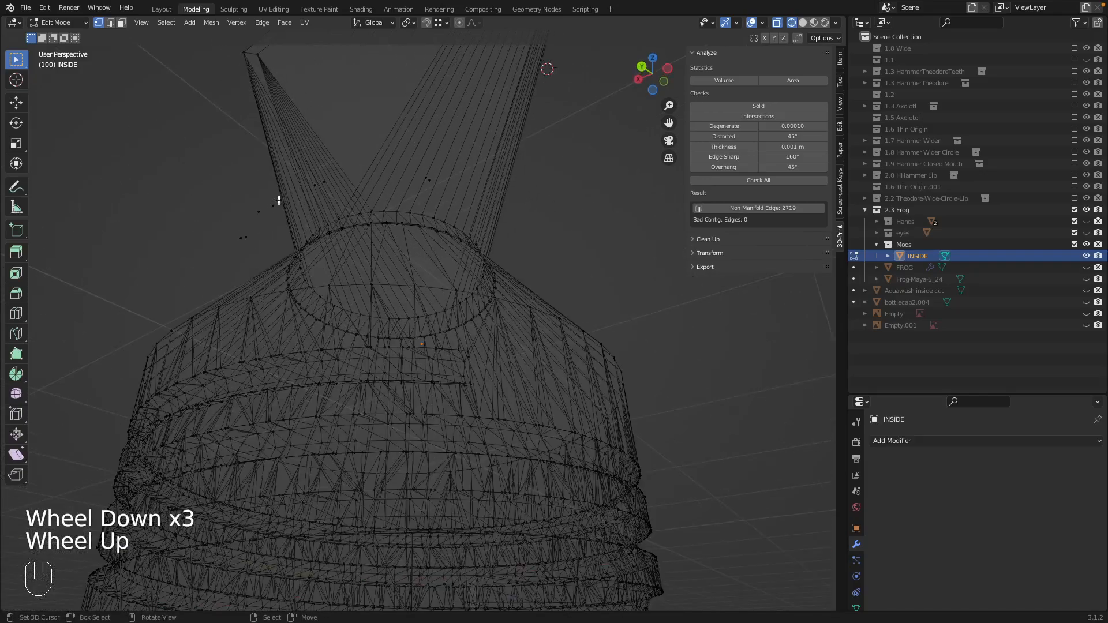
key("c")
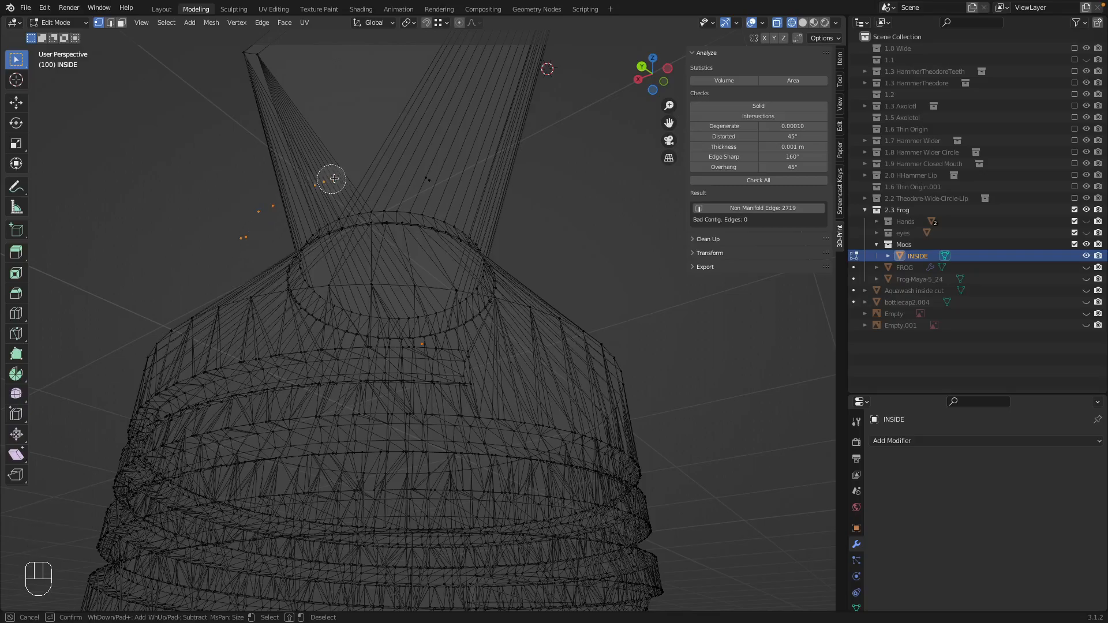
key("Escape")
mouse_move(527, 215)
middle_mouse_down()
mouse_move(487, 250)
mouse_move(500, 295)
mouse_move(526, 225)
mouse_move(517, 137)
mouse_move(547, 181)
mouse_move(525, 228)
middle_mouse_up()
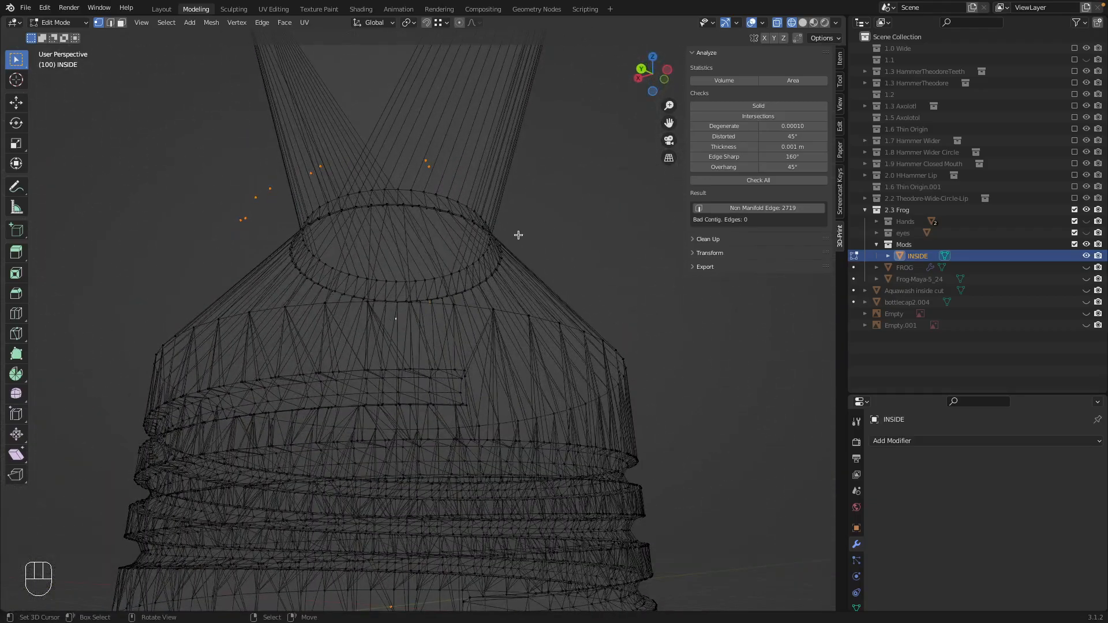
key("x")
left_click(516, 236)
- Select the entire INSIDE mesh and merge its vertices by distance
middle_click_drag(462, 273, 442, 372)
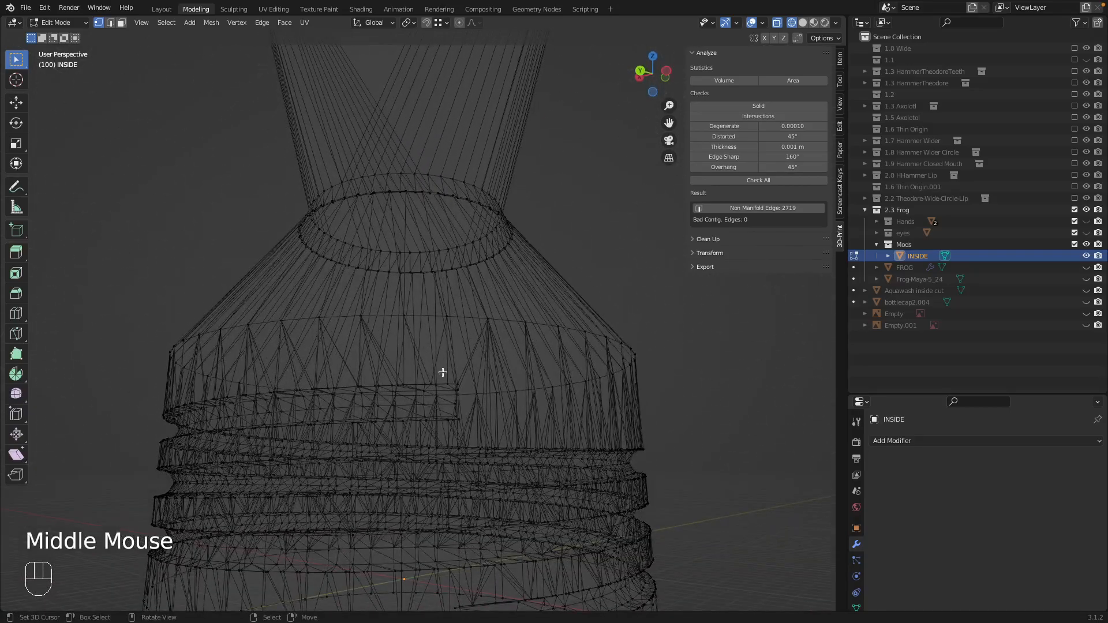
key("a")
key("a")
key("a")
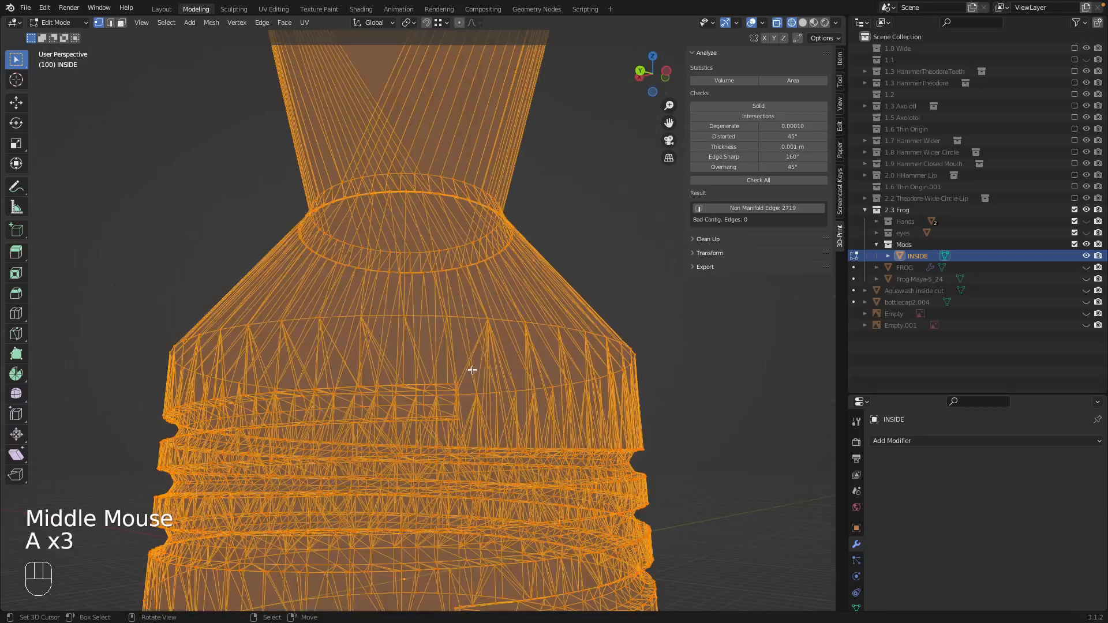
key("m")
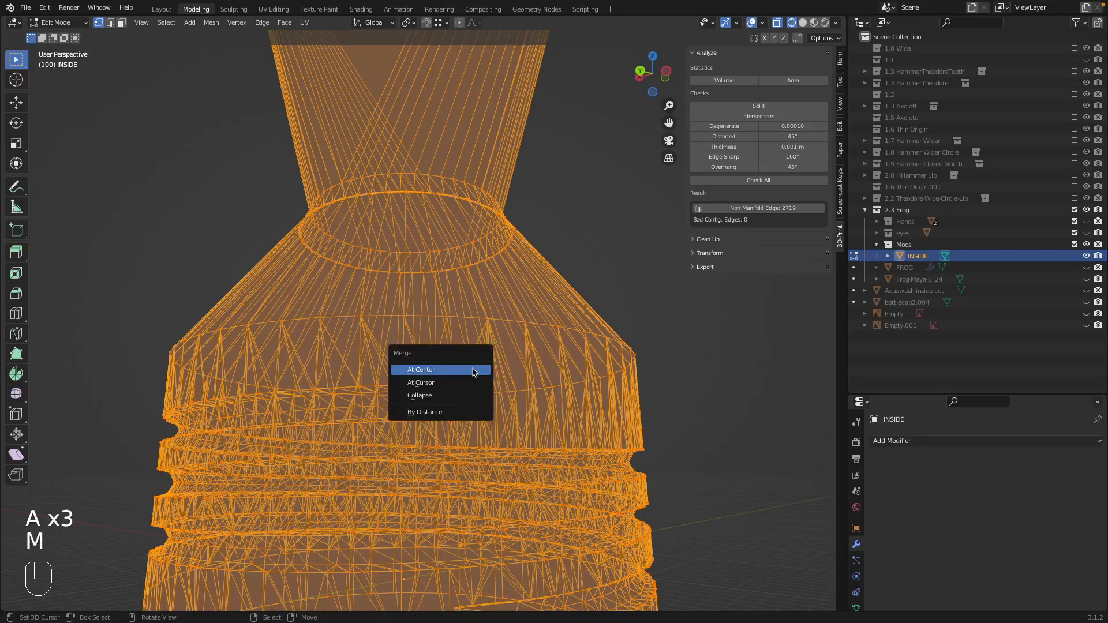
left_click(427, 412)
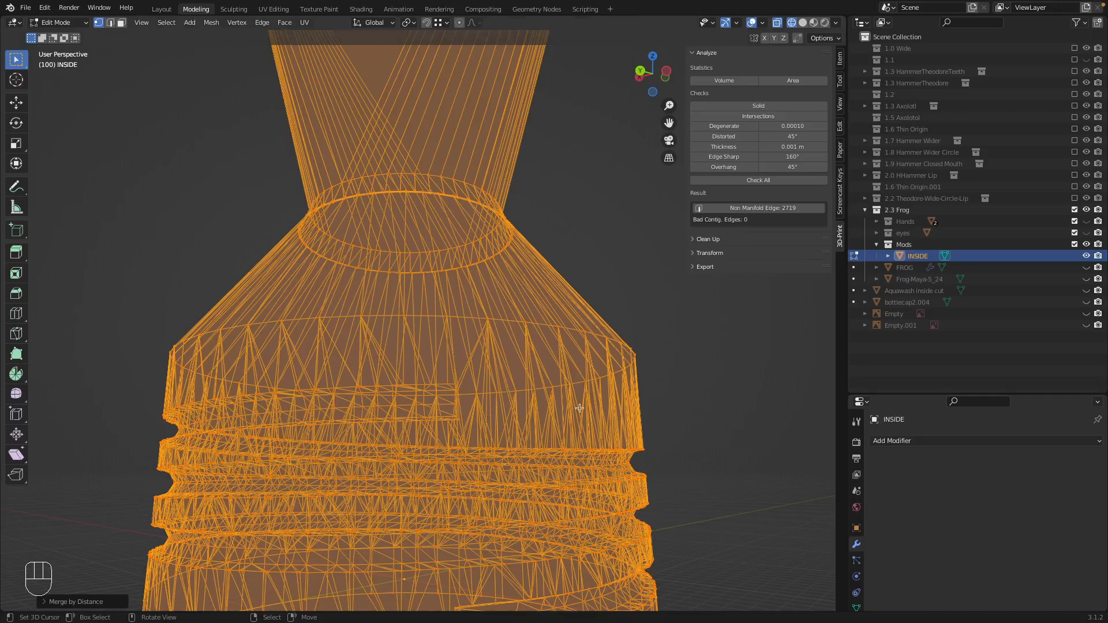
- Run the Solid check again, select the reported non-manifold edges and locate them near the lowest thread groove in solid shading
left_click(789, 209)
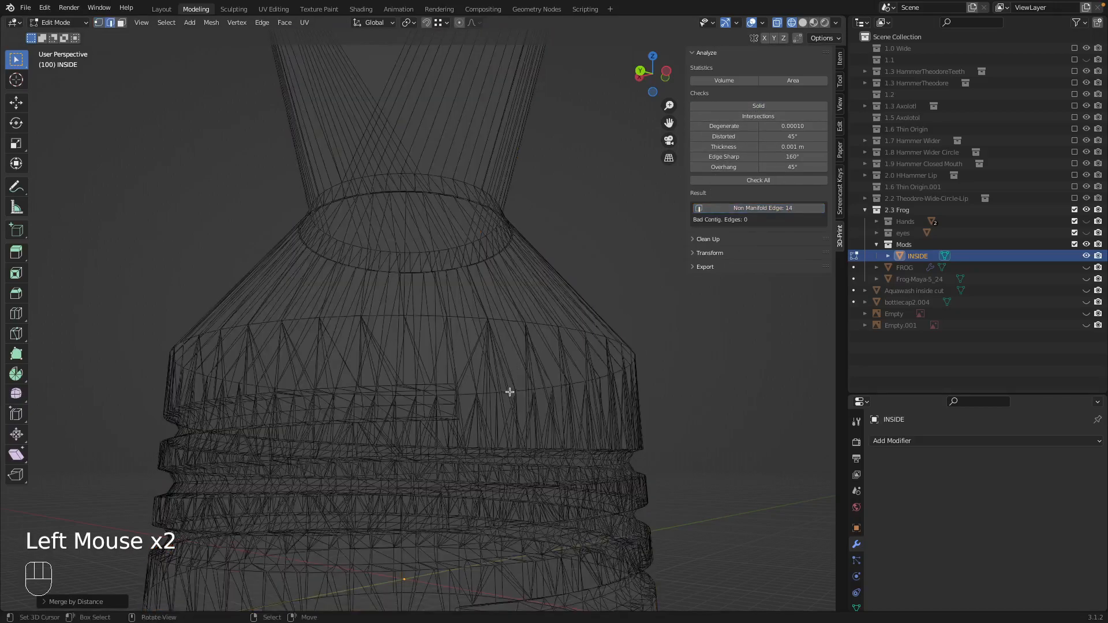
left_click(766, 211)
mouse_move(440, 478)
middle_mouse_down("shift")
mouse_move(462, 307)
mouse_move(543, 430)
mouse_move(544, 403)
mouse_move(598, 452)
mouse_move(425, 314)
mouse_move(448, 328)
mouse_move(316, 293)
mouse_move(250, 262)
mouse_move(432, 239)
mouse_move(421, 311)
middle_mouse_up("shift")
key("z")
scroll(551, 415, "down", 1, "shift")
scroll(544, 403, "down", 2)
scroll(543, 403, "up", 2)
scroll(598, 451, "down", 2)
scroll(598, 451, "up", 2)
key("z")
key("z")
mouse_move(434, 355)
middle_mouse_down()
mouse_move(381, 341)
mouse_move(427, 367)
mouse_move(415, 399)
mouse_move(434, 341)
middle_mouse_up()
- Switch to face selection and delete the wall face just below the lowest thread groove
right_click(381, 342)
key("ctrl+Tab")
right_click(378, 373)
scroll(427, 389, "down", 1)
scroll(427, 389, "up", 2)
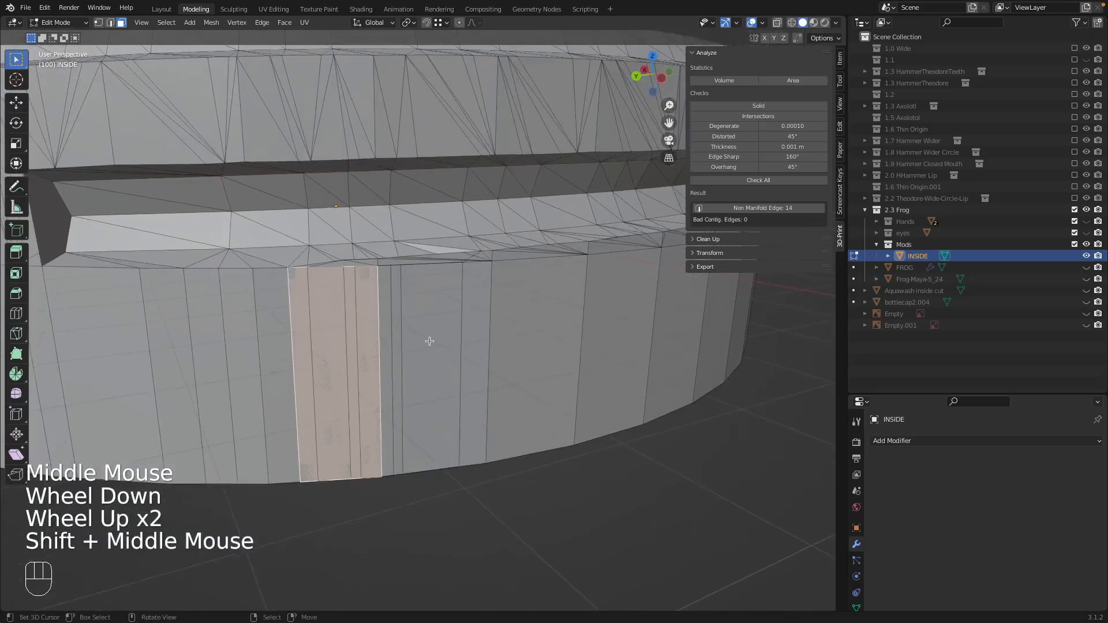
key("x")
- Examine the thin sliver faces where the lowest thread groove meets the wall below it
middle_click_drag(371, 310, 439, 320)
scroll(452, 322, "down", 2)
scroll(456, 325, "up", 2)
right_click(474, 314)
scroll(492, 311, "down", 1)
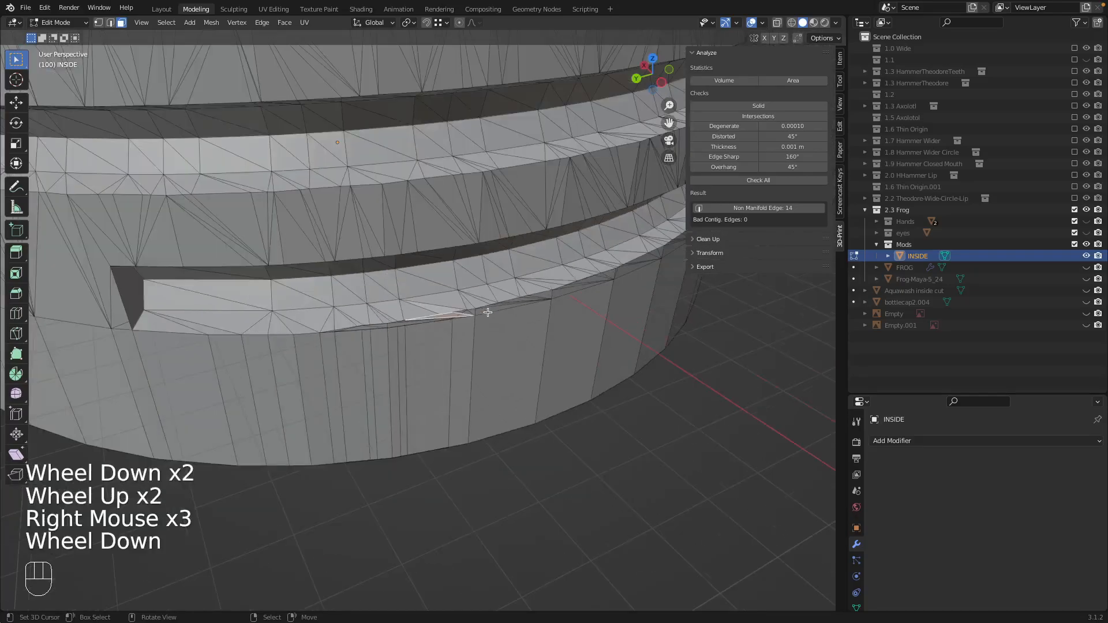
scroll(485, 316, "up", 3)
middle_click_drag(646, 277, 258, 406, "shift")
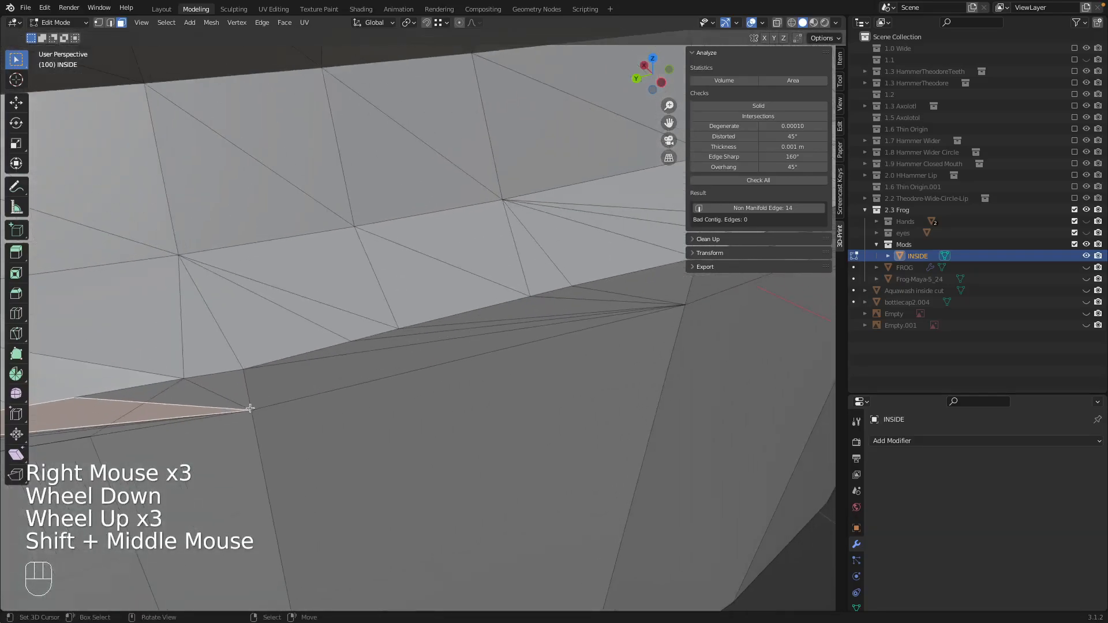
middle_click_drag(162, 390, 485, 293, "shift")
scroll(507, 338, "down", 1)
right_click(270, 277)
scroll(438, 322, "down", 1)
scroll(439, 325, "up", 3)
- Select the strip of stray faces protruding along the outer wall at the groove's lower edge and delete it
right_click(515, 235)
right_click(517, 222, "shift")
right_click(517, 207, "shift")
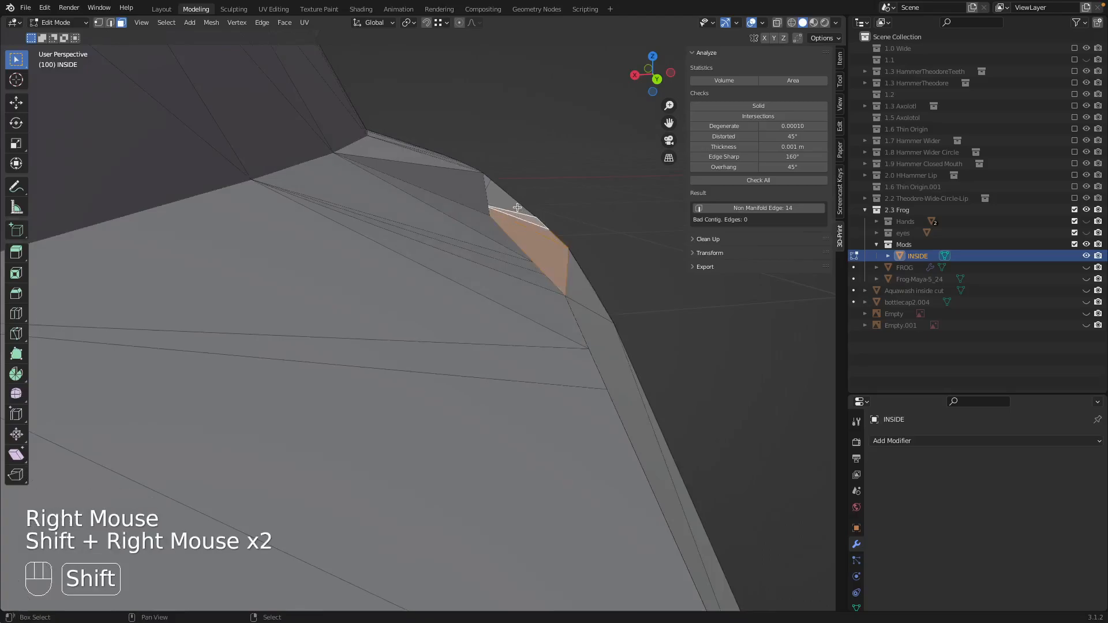
right_click(583, 283, "shift")
right_click(612, 352, "shift")
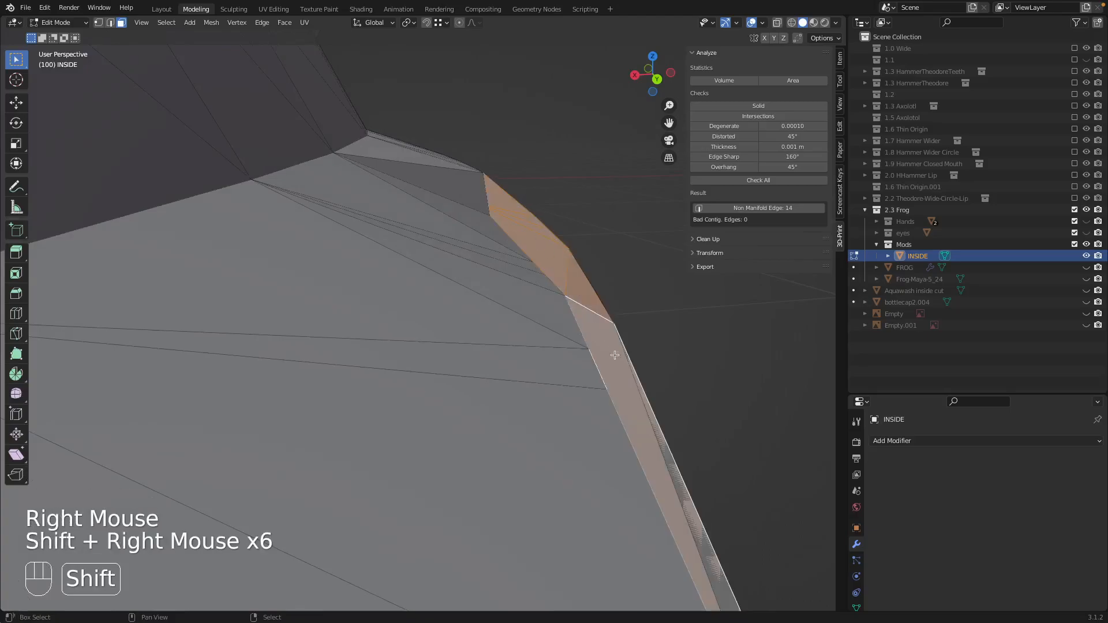
right_click(662, 440, "shift")
right_click(659, 443, "shift")
right_click(658, 448, "shift")
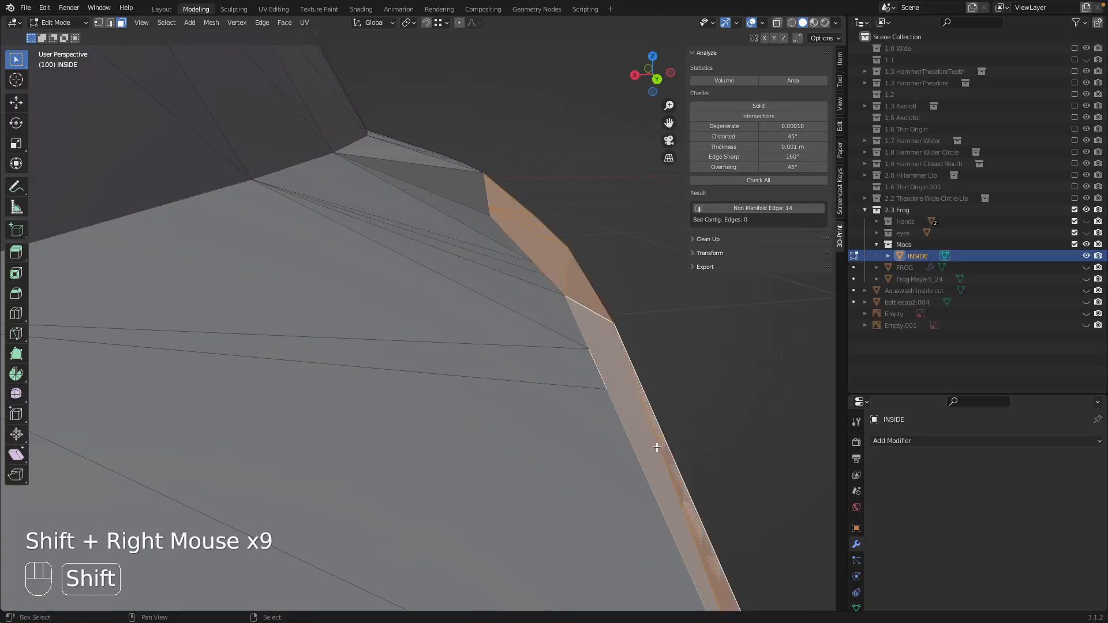
key("x")
left_click(657, 448)
- Switch to vertex selection and delete all vertices of the loose edge left floating beside the outer wall
middle_click_drag(653, 439, 683, 403)
key("ctrl+Tab")
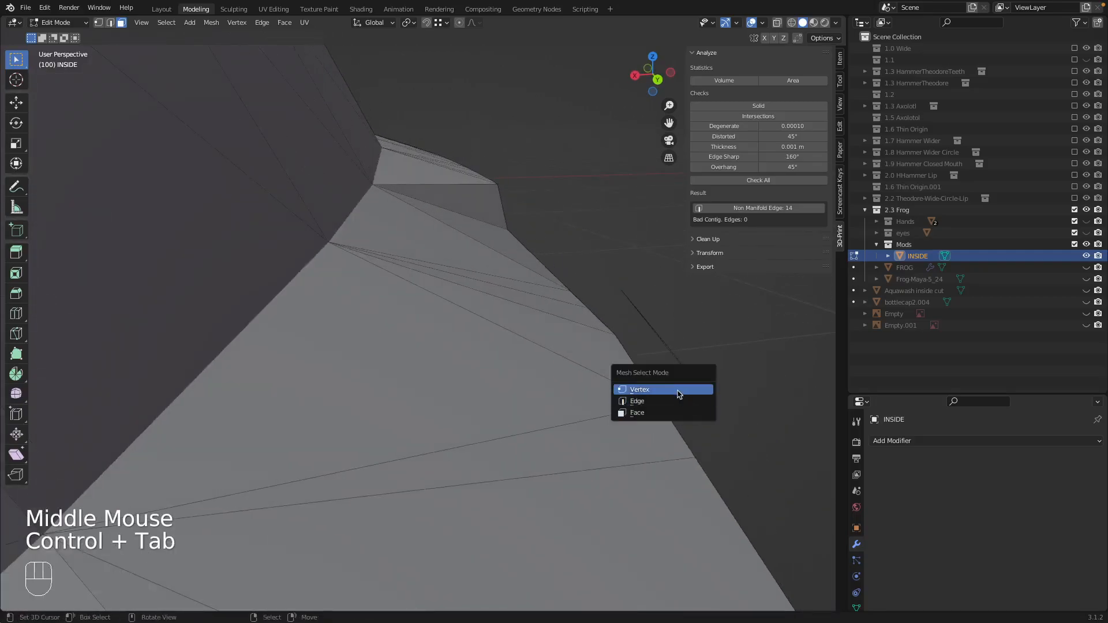
right_click(621, 290)
right_click(669, 349, "shift")
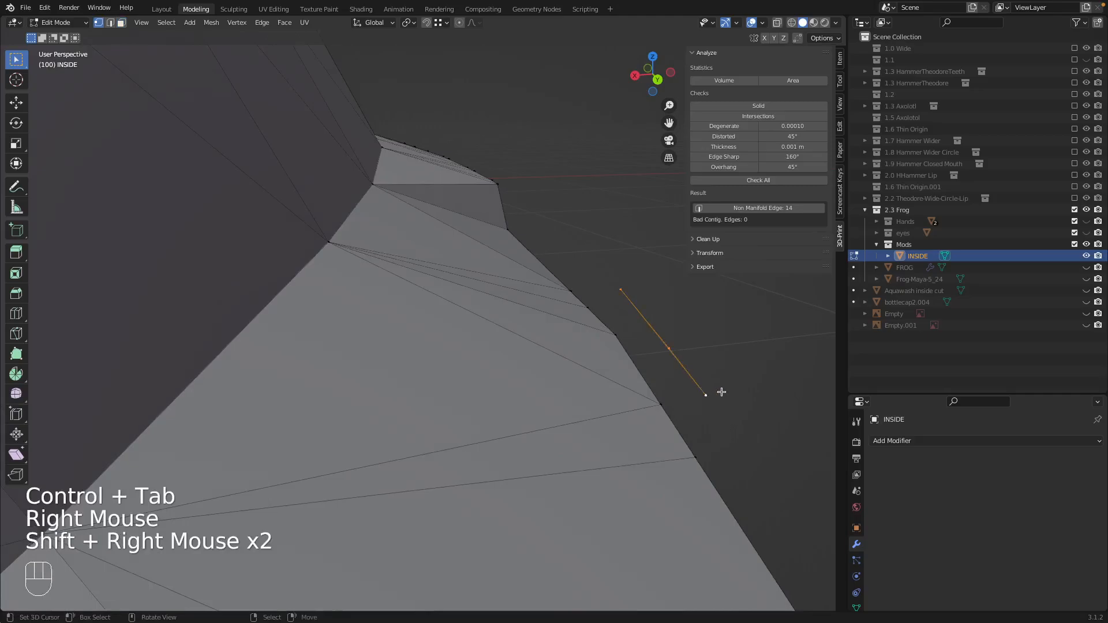
key("x")
left_click(719, 402)
- Examine the edges and corner vertex of the small triangle at the lower rim of the groove, using edge and vertex selection
middle_click_drag(708, 389, 371, 321)
key("ctrl+Tab")
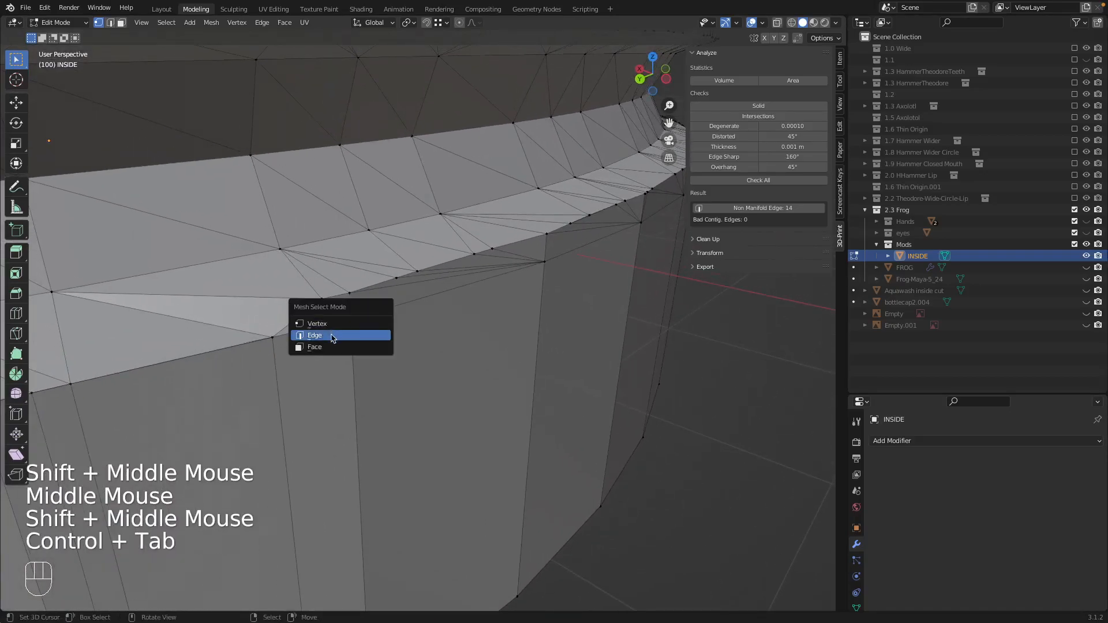
right_click(292, 321)
right_click(328, 318, "shift")
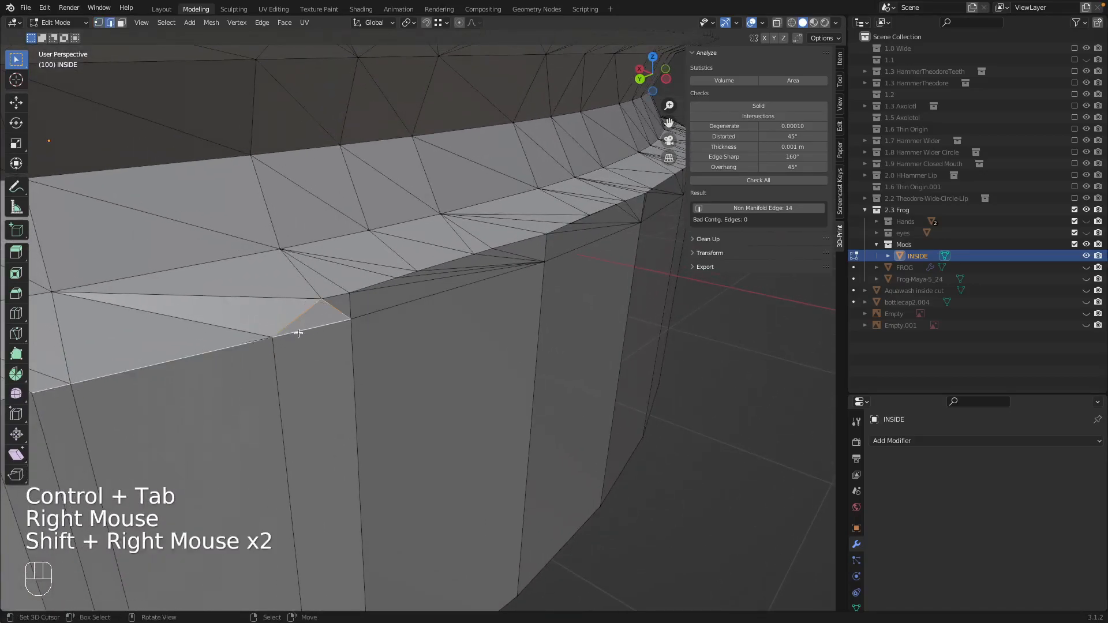
right_click(266, 337)
key("ctrl+Tab")
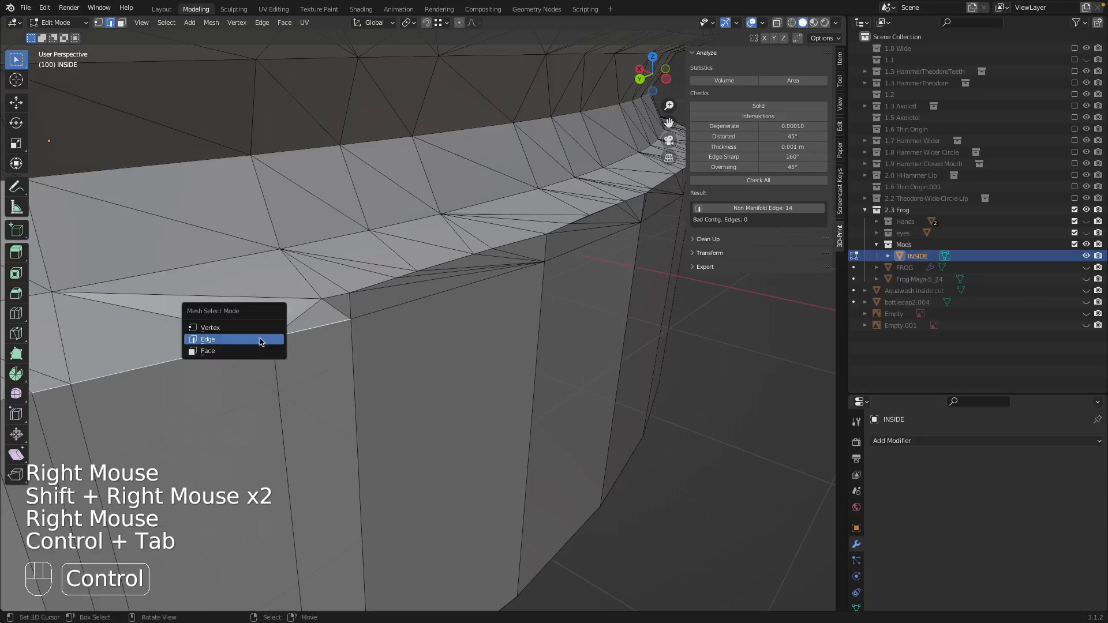
right_click(269, 335)
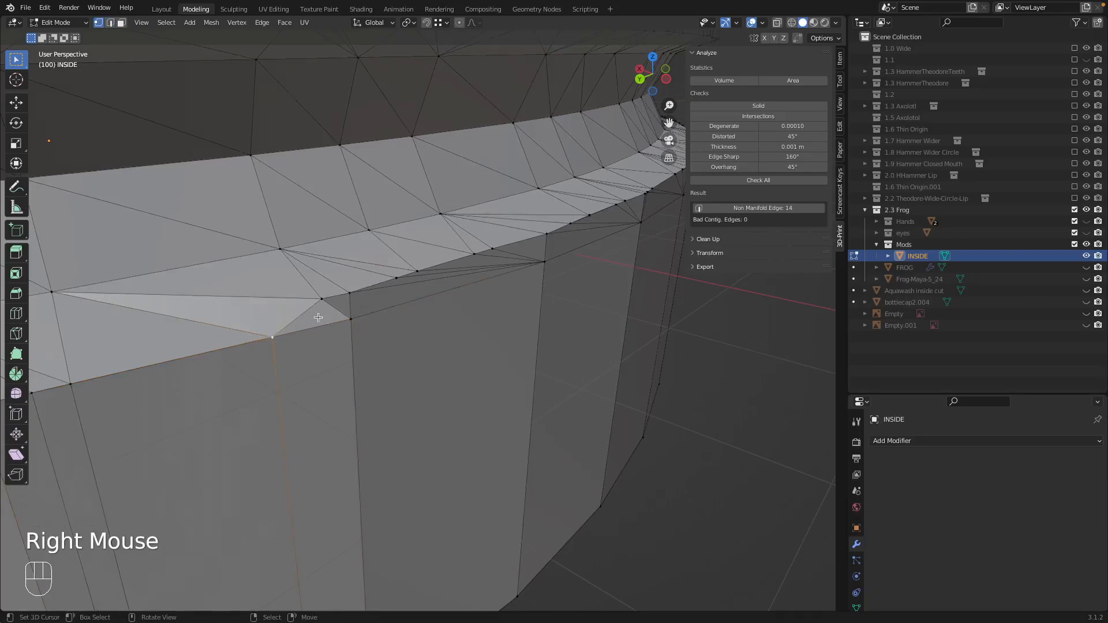
middle_click_drag(246, 353, 456, 350, "shift")
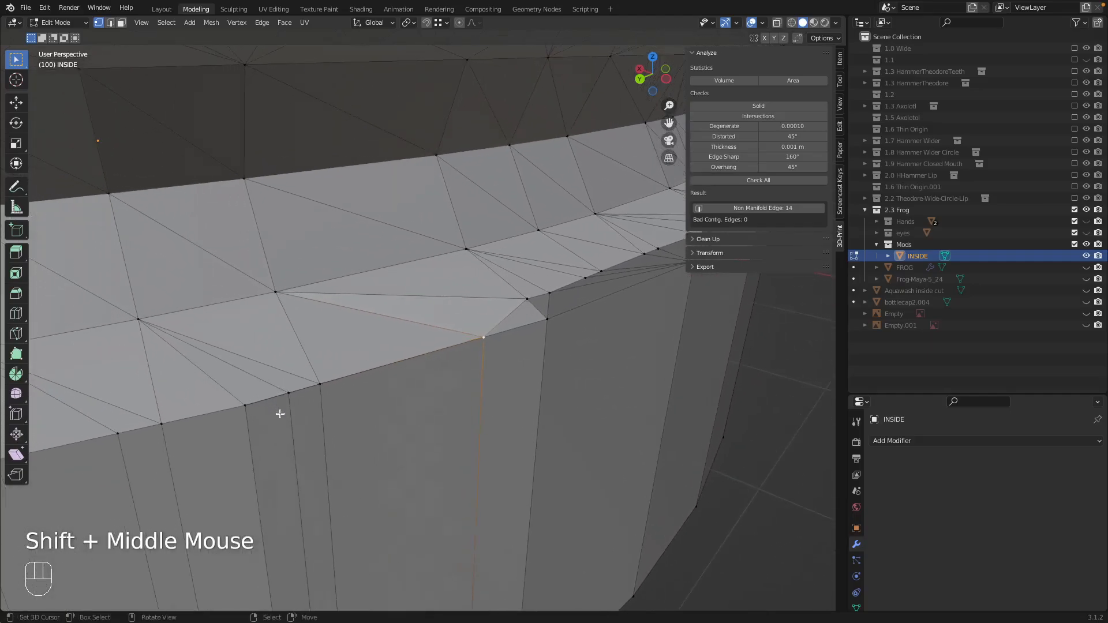
- Switch to face selection and delete the overlapping wall faces directly below the small triangle at the groove's rim
key("ctrl+Tab")
left_click(267, 443)
right_click(274, 449)
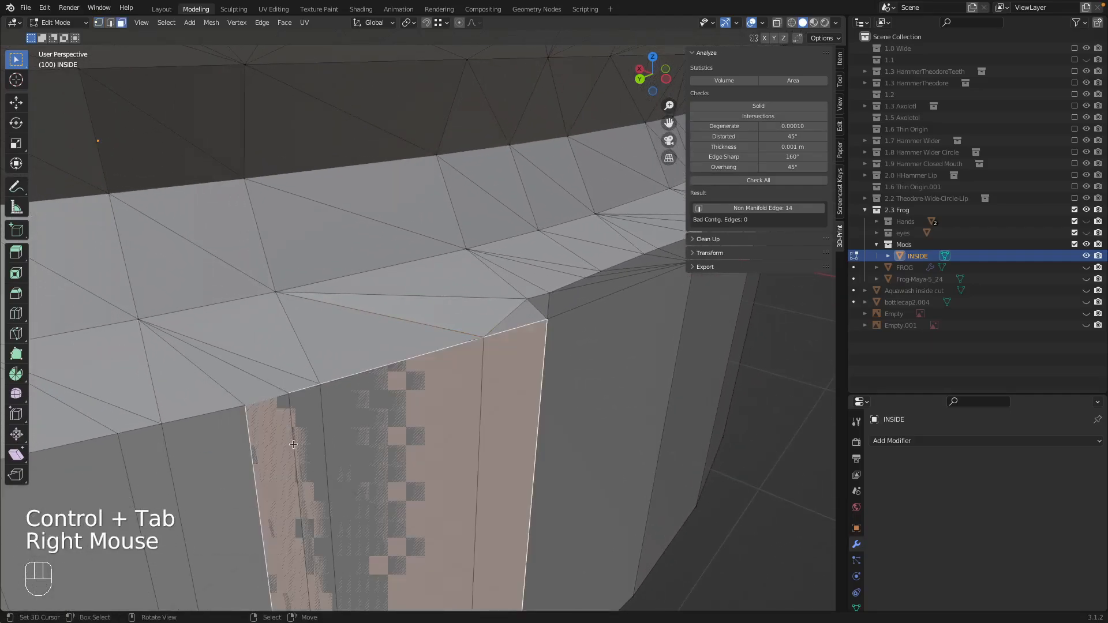
right_click(372, 446)
right_click(371, 446)
right_click(373, 448)
right_click(379, 455)
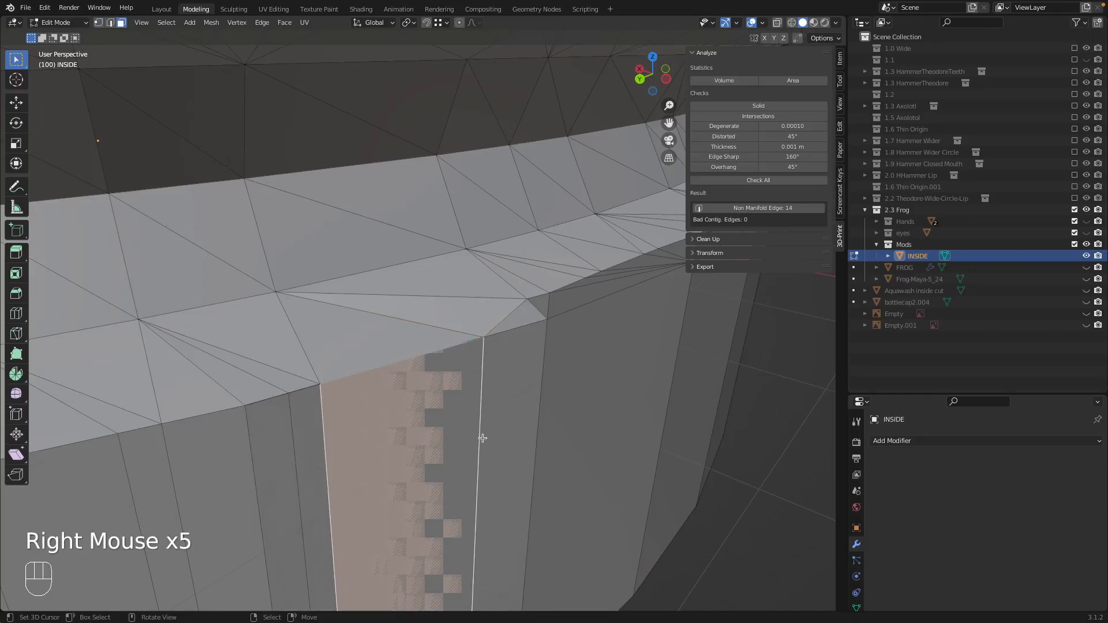
key("x")
left_click(465, 447)
right_click(453, 439)
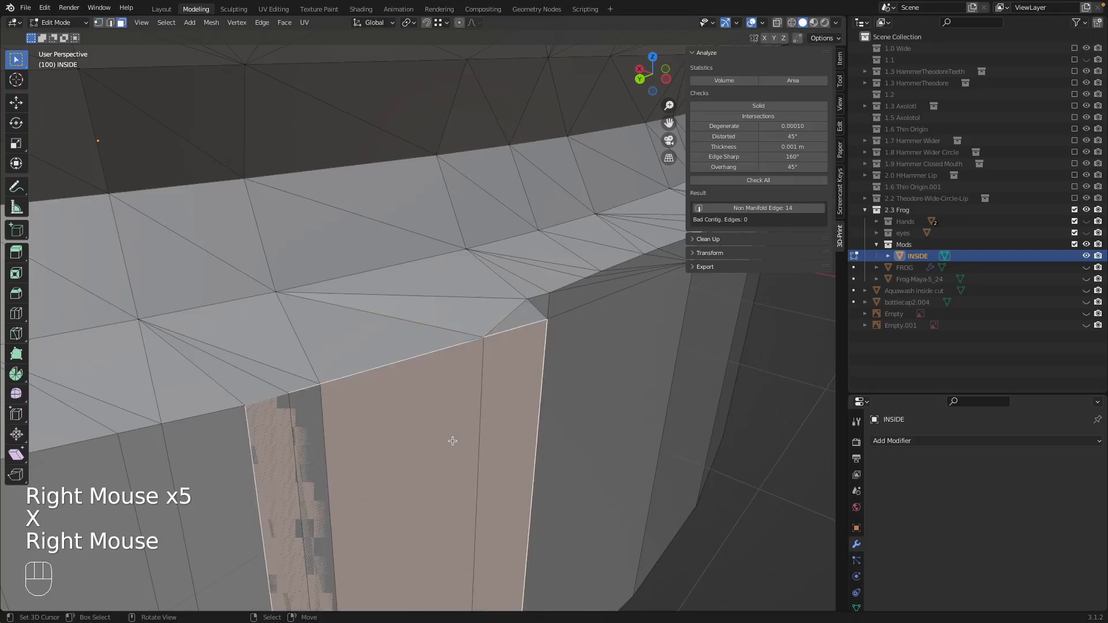
key("x")
left_click(461, 444)
- Check the neighbouring wall faces by selecting them one at a time, and undo these selection changes
mouse_move(480, 405)
middle_mouse_down()
mouse_move(451, 396)
mouse_move(463, 398)
middle_mouse_up()
right_click(255, 423)
right_click(231, 423)
right_click(186, 426)
right_click(147, 435)
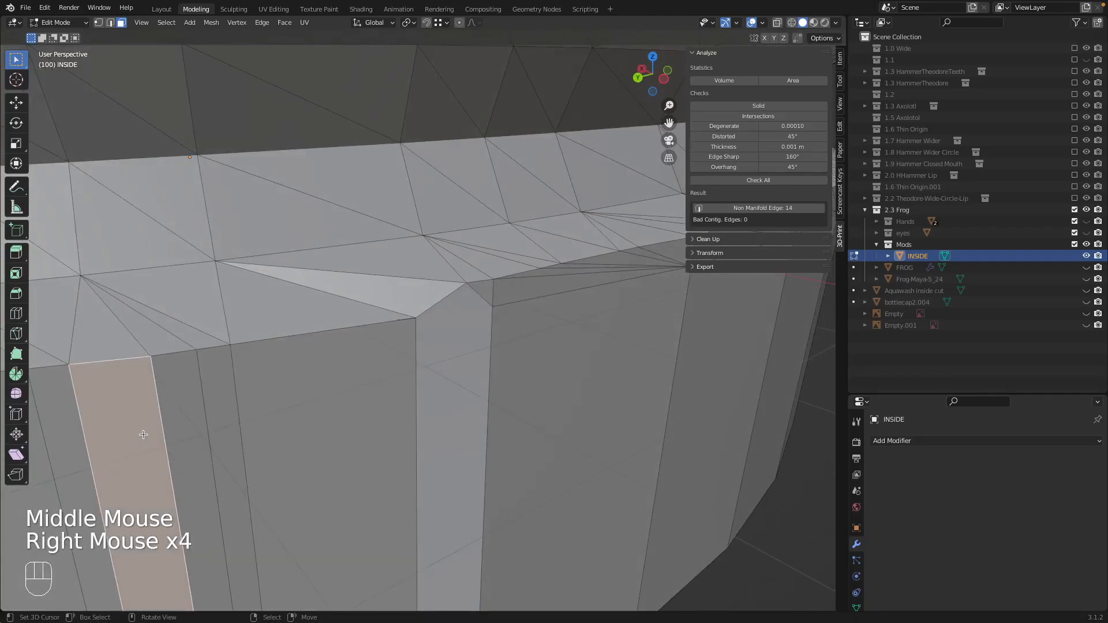
key("super+z")
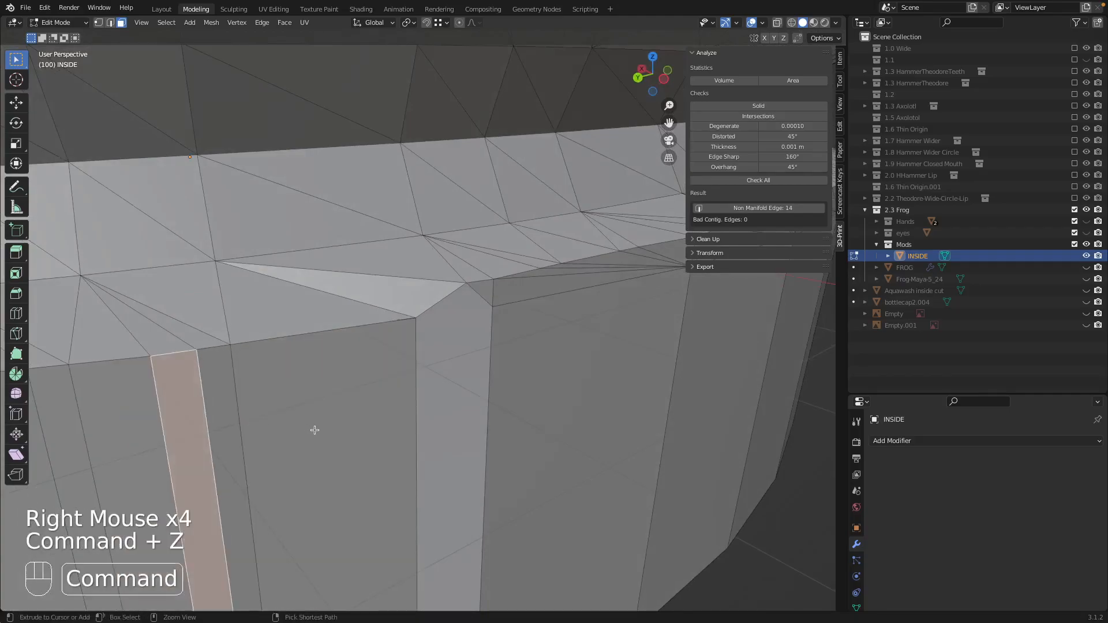
key("super+z")
key("super+z")
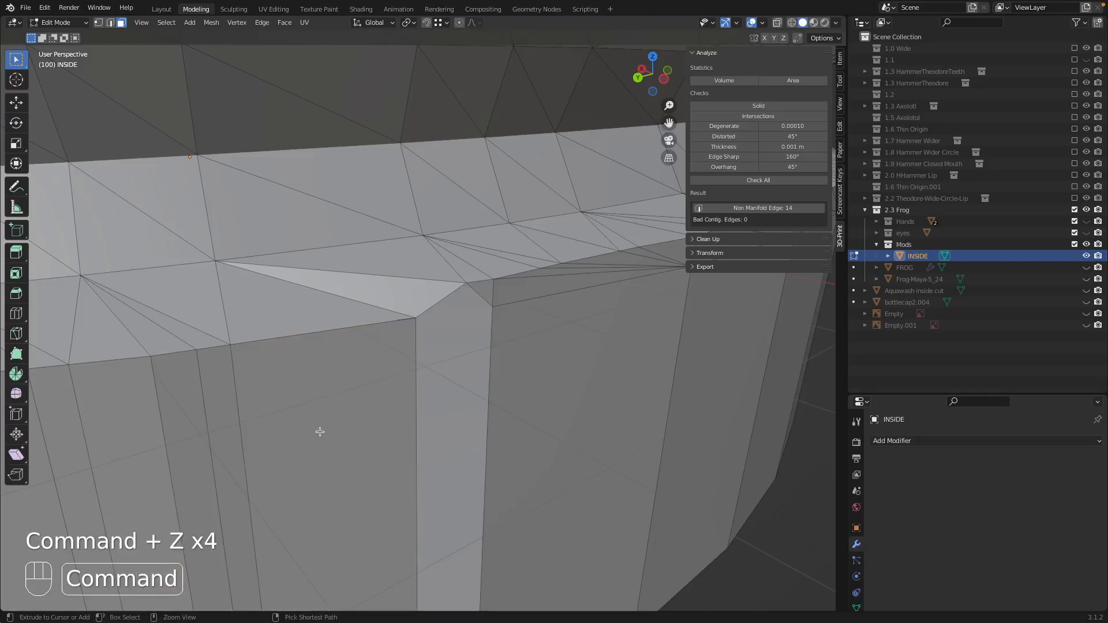
- Undo back to the selection of the overlapping wall faces below the groove's rim and delete these faces
right_click(320, 432)
key("super+z")
key("super+z")
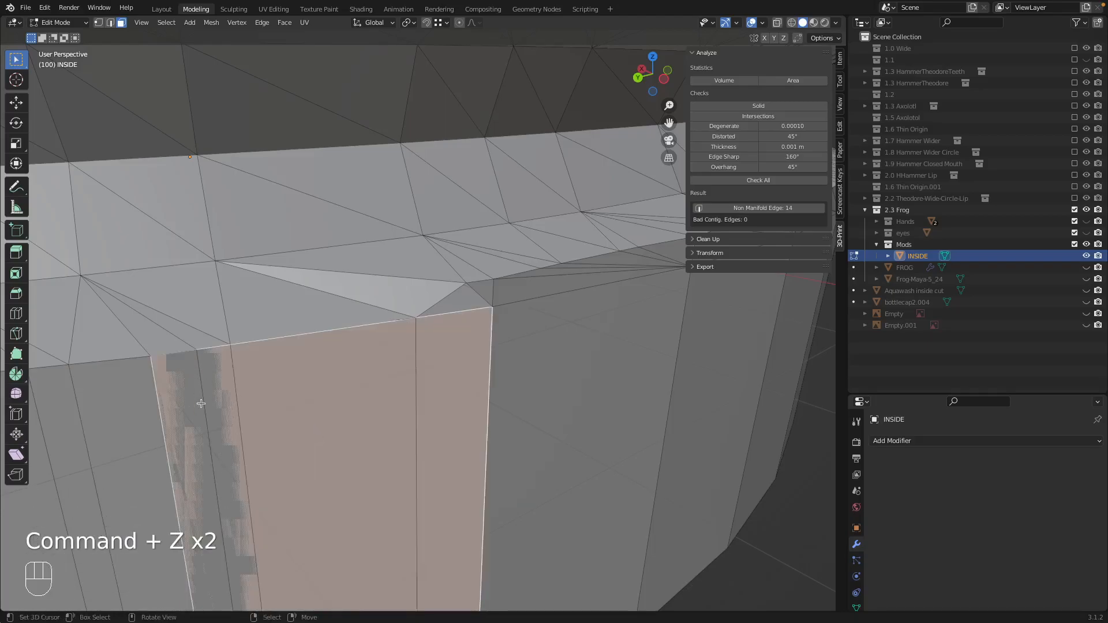
key("x")
left_click(217, 428)
- Examine the small triangle, the adjoining wall face and its upper corner vertices, using cancelled test moves to see which faces are connected
right_click(426, 305)
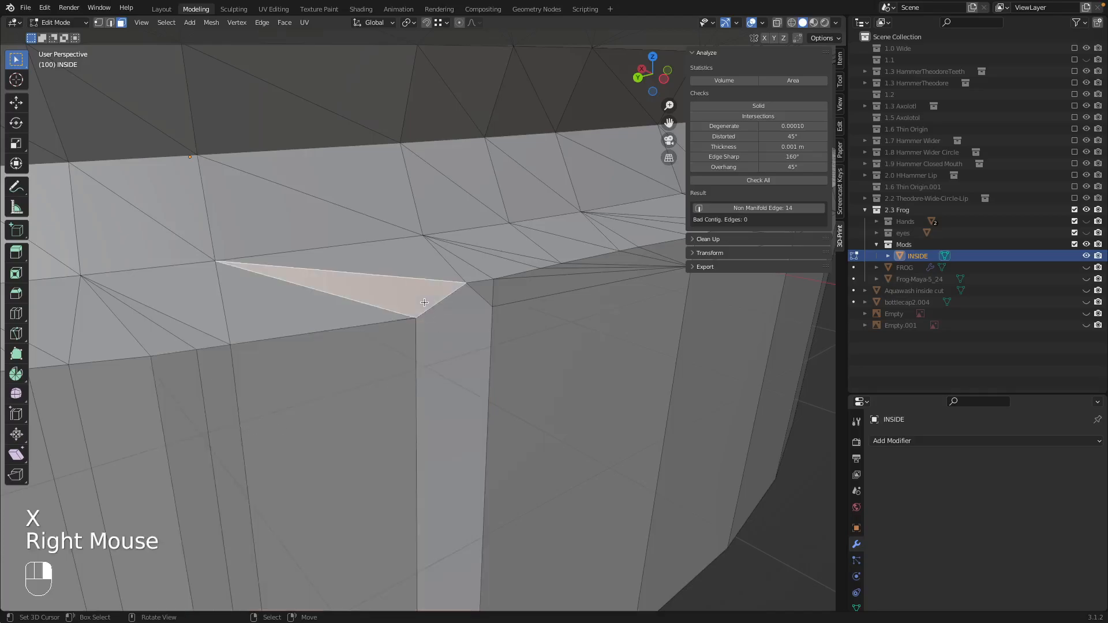
key("alt+Tab")
right_click(411, 324)
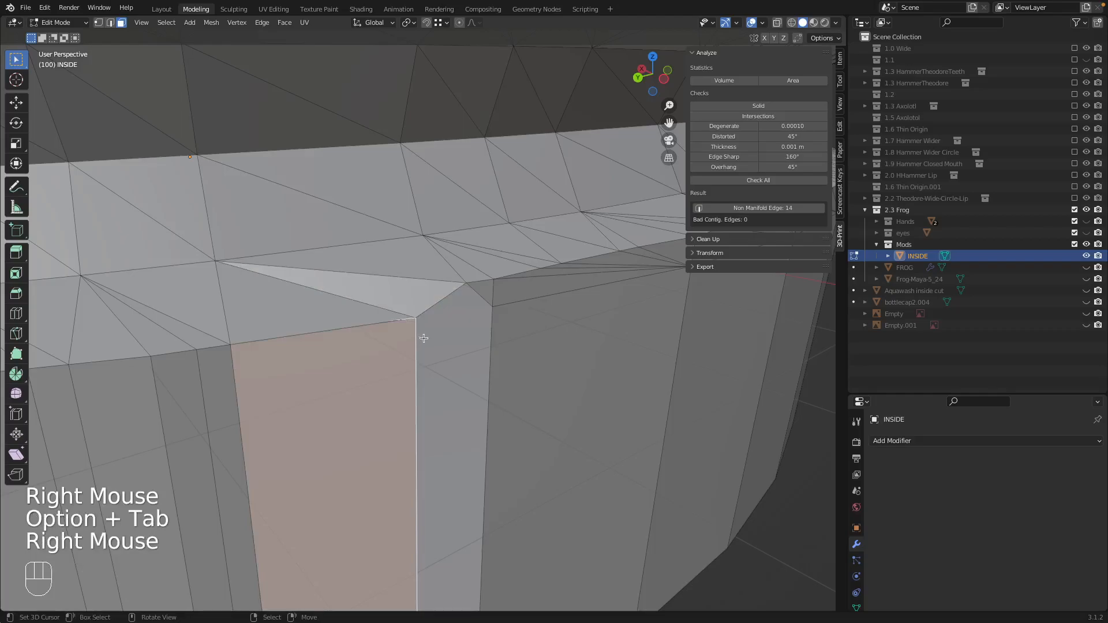
key("ctrl+Tab")
right_click(412, 319)
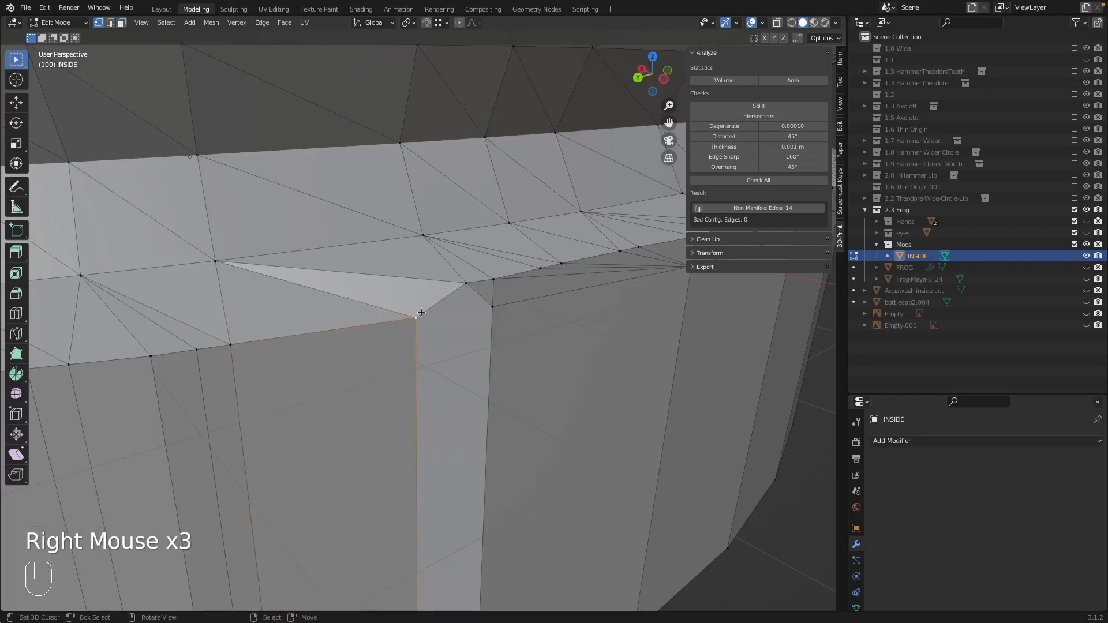
key("g")
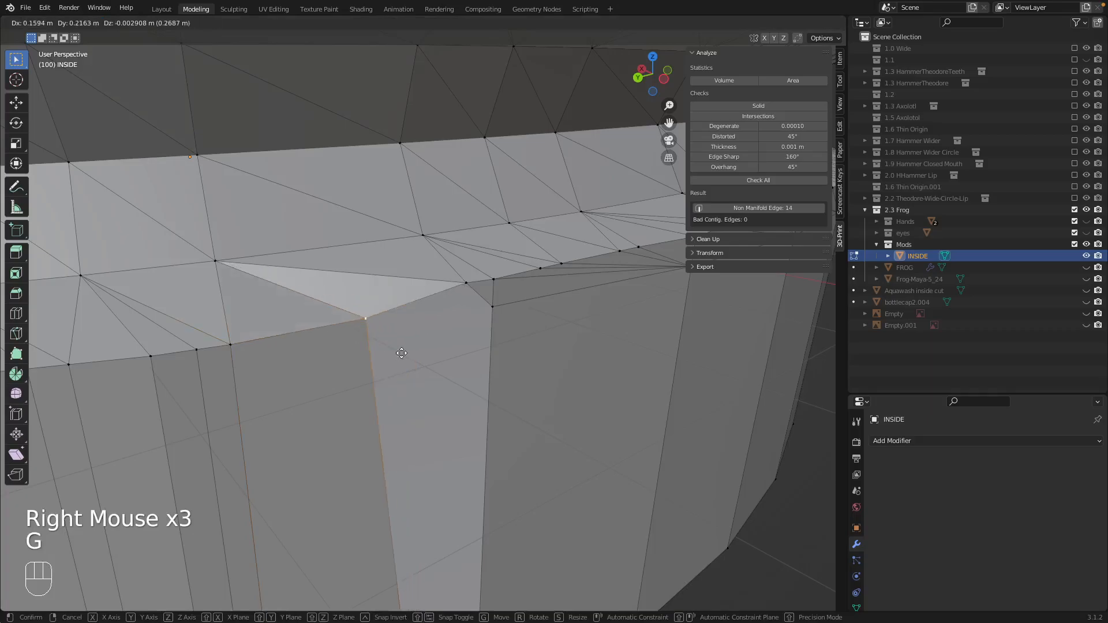
key("Escape")
right_click(226, 344)
key("g")
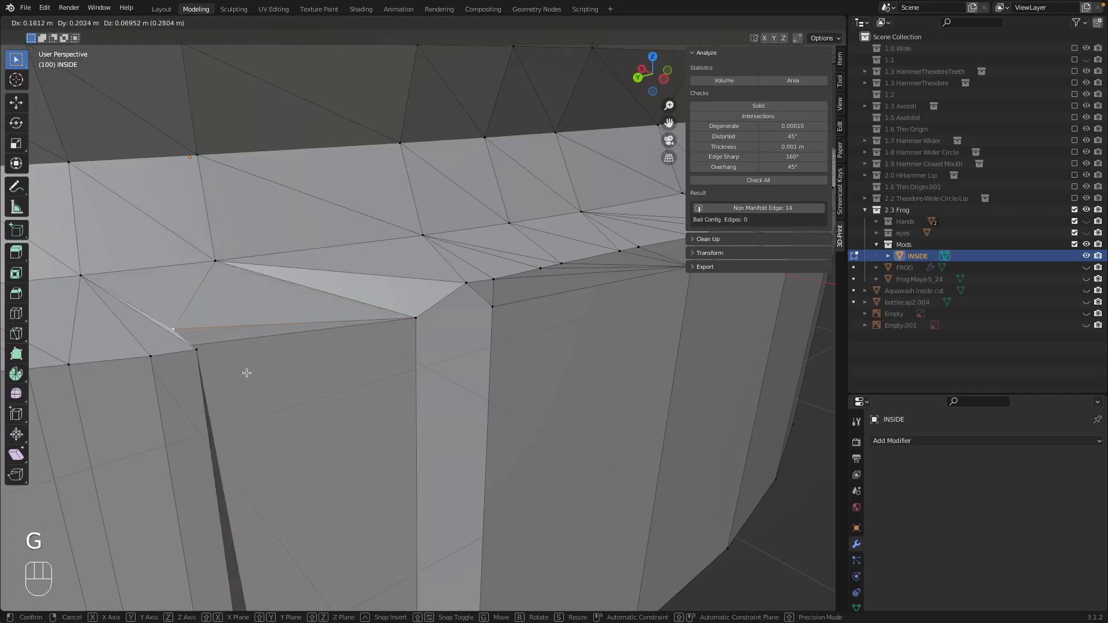
key("Escape")
- Switch to face selection and delete the wall faces directly below the small triangle at the groove's rim
key("alt+Tab")
key("ctrl+Tab")
left_click(242, 418)
right_click(312, 403)
key("x")
left_click(322, 410)
mouse_move(352, 383)
middle_mouse_down()
mouse_move(336, 371)
mouse_move(338, 353)
mouse_move(329, 371)
mouse_move(339, 376)
middle_mouse_up()
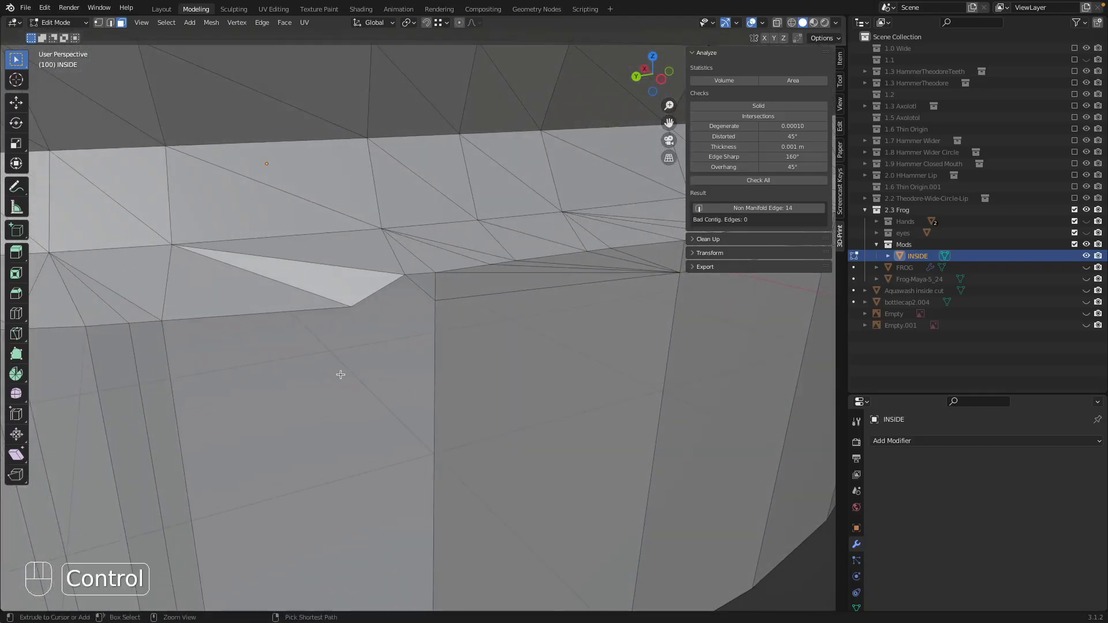
- Switch to edge selection and fill the notch beside the small triangle with a face between its two slanted edges
key("ctrl+Tab")
key("ctrl+Tab")
left_click(265, 351)
right_click(279, 309)
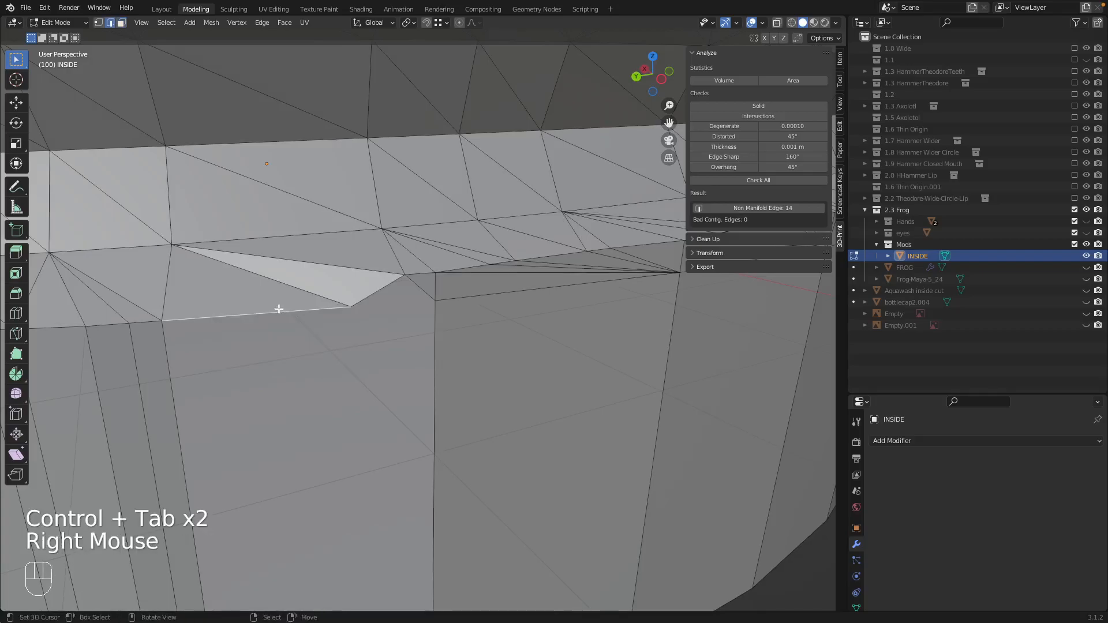
right_click(379, 292)
right_click(422, 299, "shift")
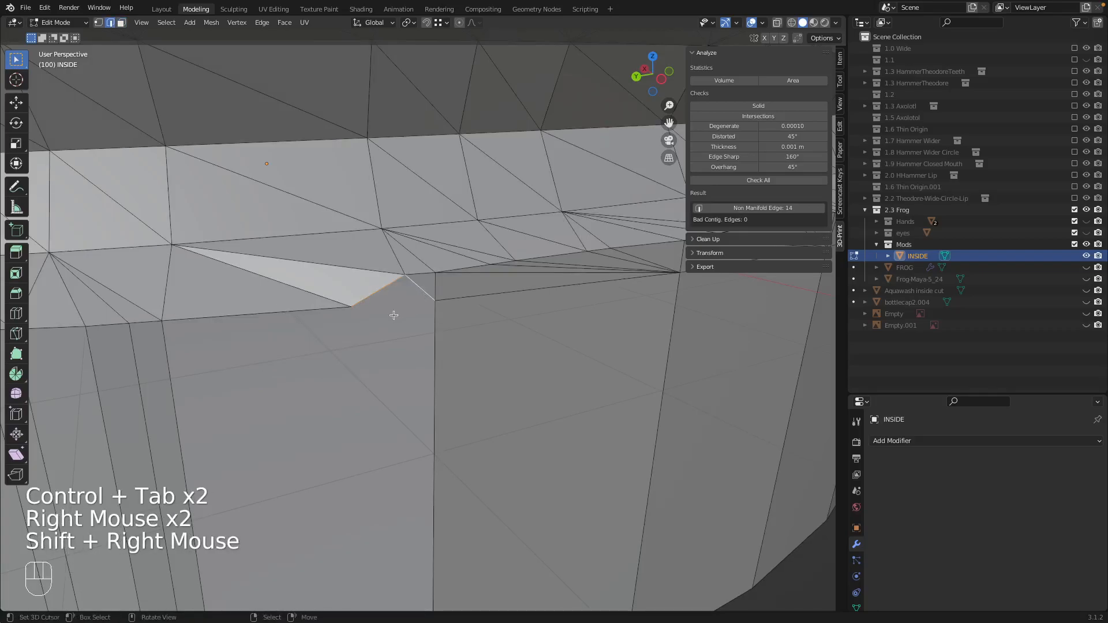
key("f")
- Select the boundary edge loop around the wall opening and examine its lower end from below
right_click(323, 314)
right_click(332, 359, "alt+shift")
right_click(333, 359, "alt+shift")
scroll(332, 359, "down", 1)
middle_click_drag(332, 360, 391, 375, "shift")
middle_click_drag(391, 375, 398, 286)
scroll(398, 286, "down", 2)
scroll(321, 284, "up", 3)
middle_click_drag(322, 285, 299, 336, "shift")
- Check the bottom-rim vertices beside the opening, switch to face selection and delete the thin sliver face along that rim
key("ctrl+Tab")
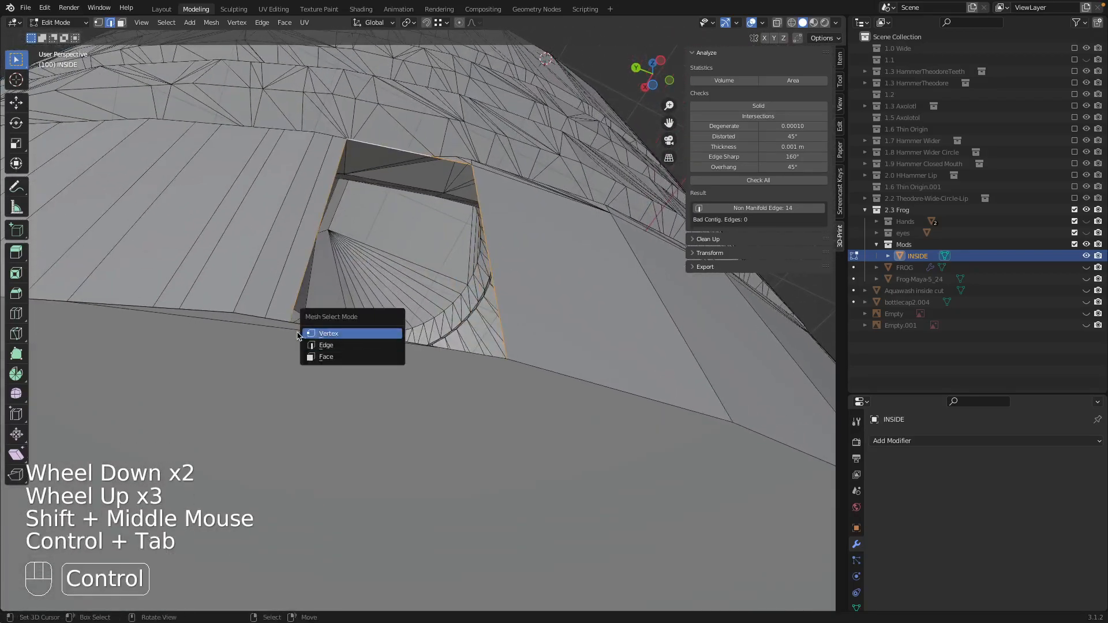
left_click(311, 333)
right_click(236, 317)
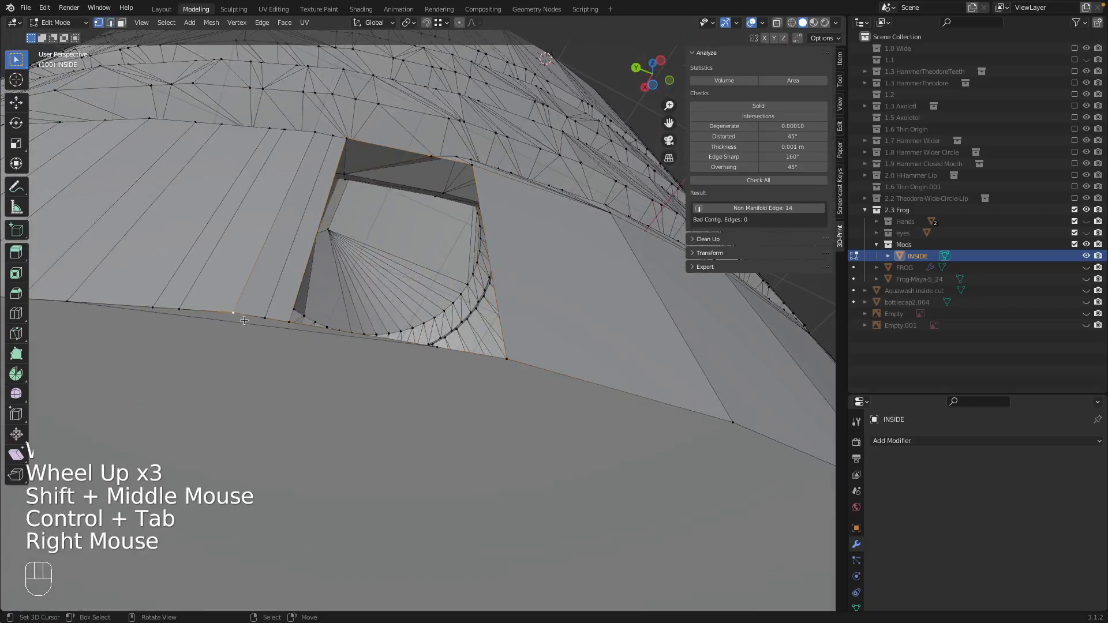
right_click(278, 321)
key("ctrl+Tab")
left_click(254, 352)
right_click(234, 321)
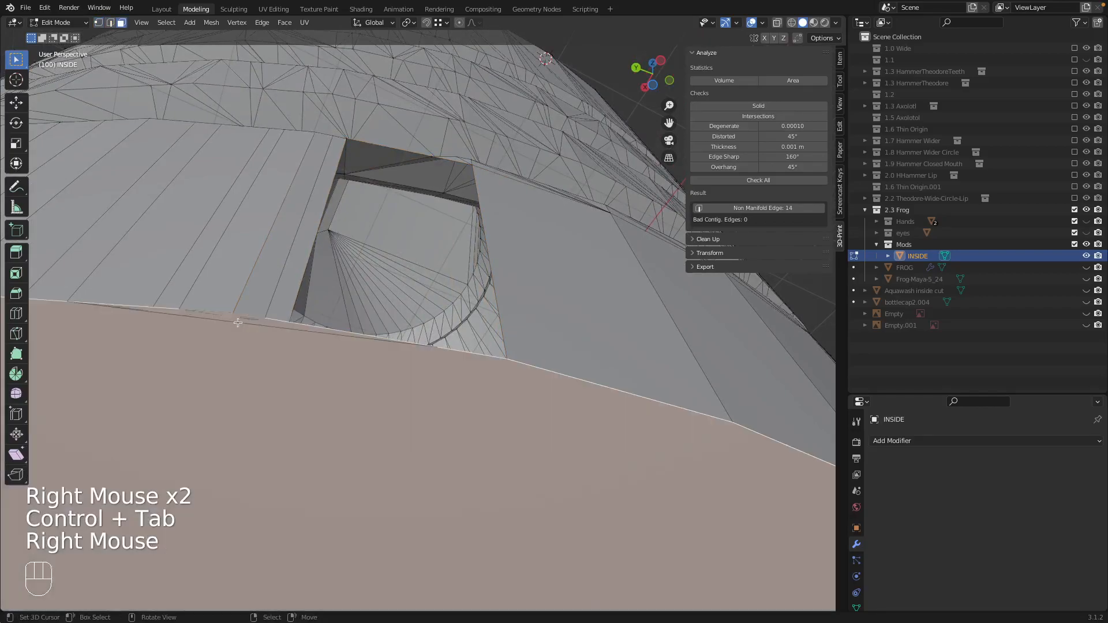
key("z")
right_click(247, 322)
key("z")
key("x")
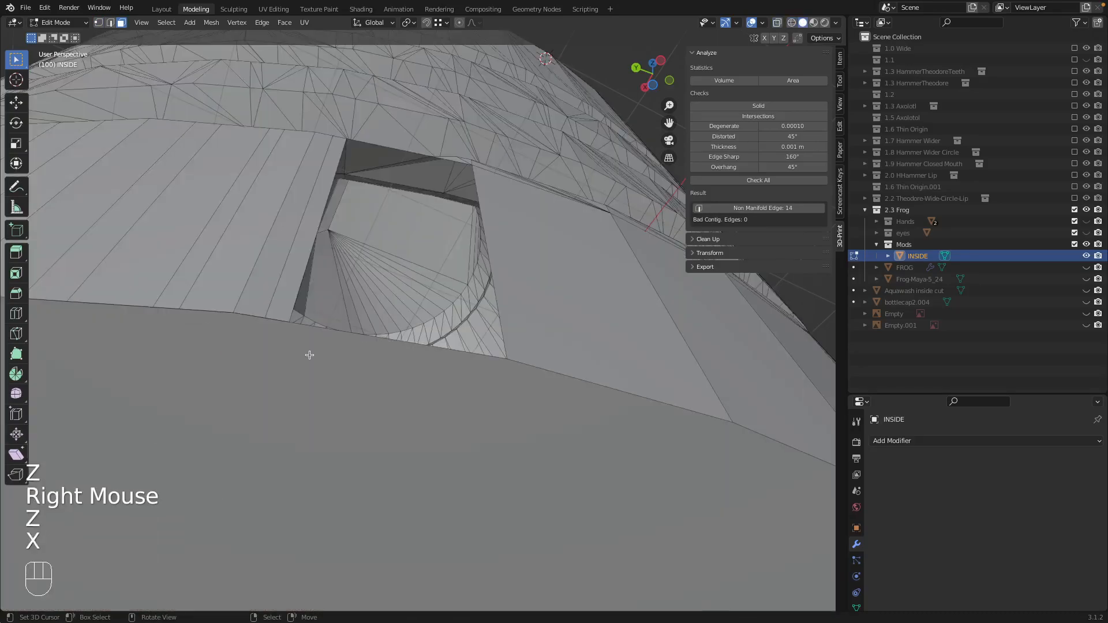
- Switch to vertex selection and check the bottom-rim vertices beside the opening, testing one with a cancelled move along Z
middle_click_drag(310, 327, 302, 339, "shift")
key("ctrl+Tab")
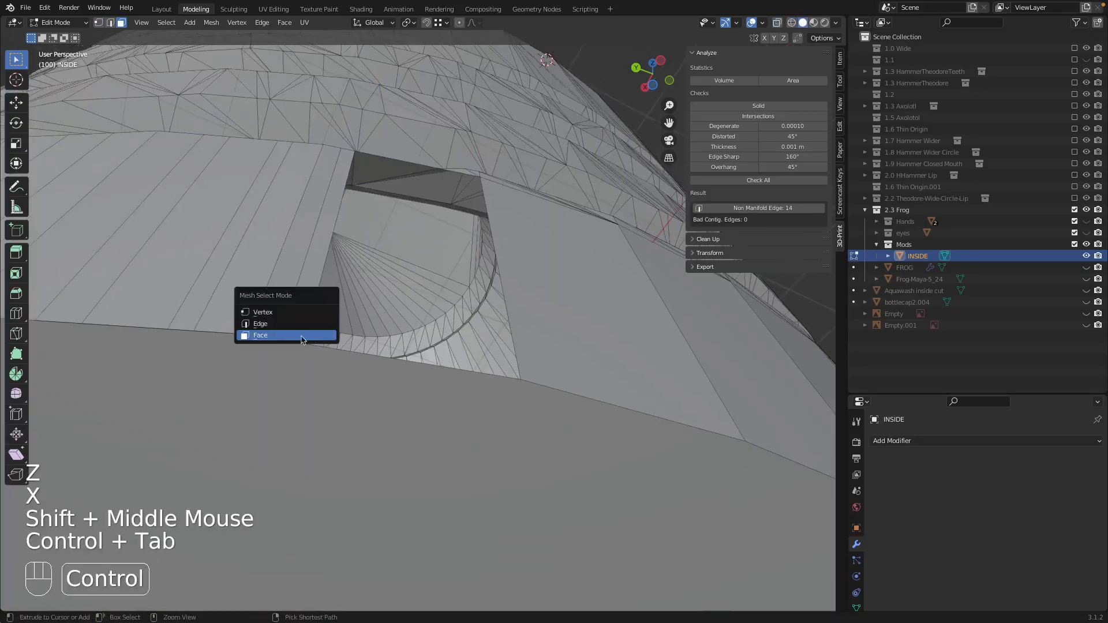
left_click(268, 313)
right_click(272, 341)
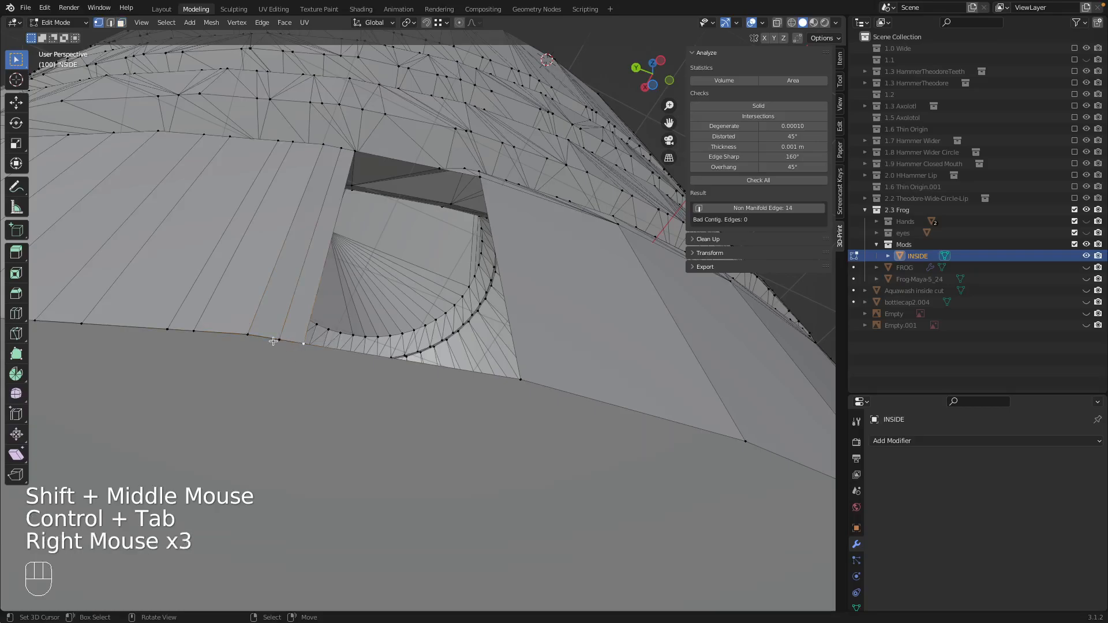
right_click(273, 341)
right_click(273, 341)
scroll(305, 347, "down", 2)
scroll(305, 348, "up", 3)
middle_click_drag(305, 348, 339, 357, "shift")
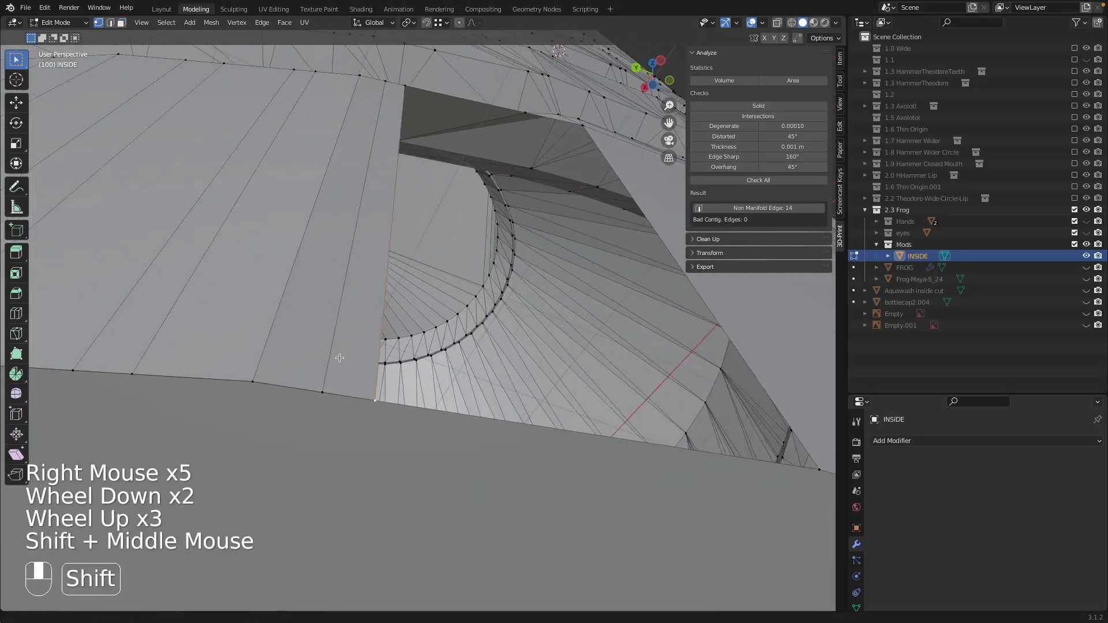
right_click(265, 392)
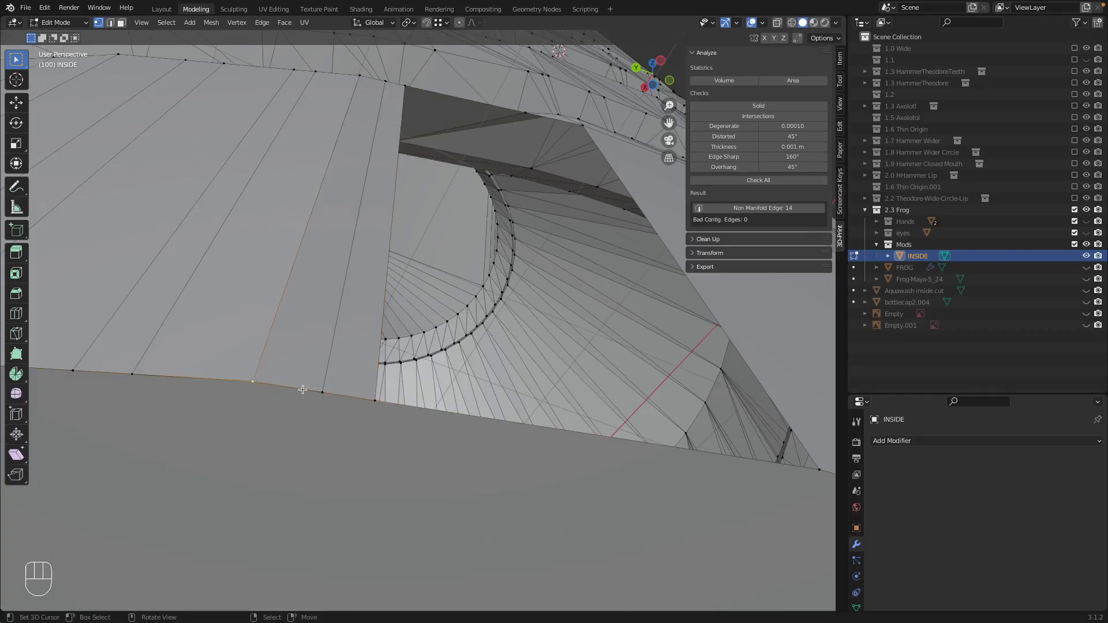
right_click(135, 370)
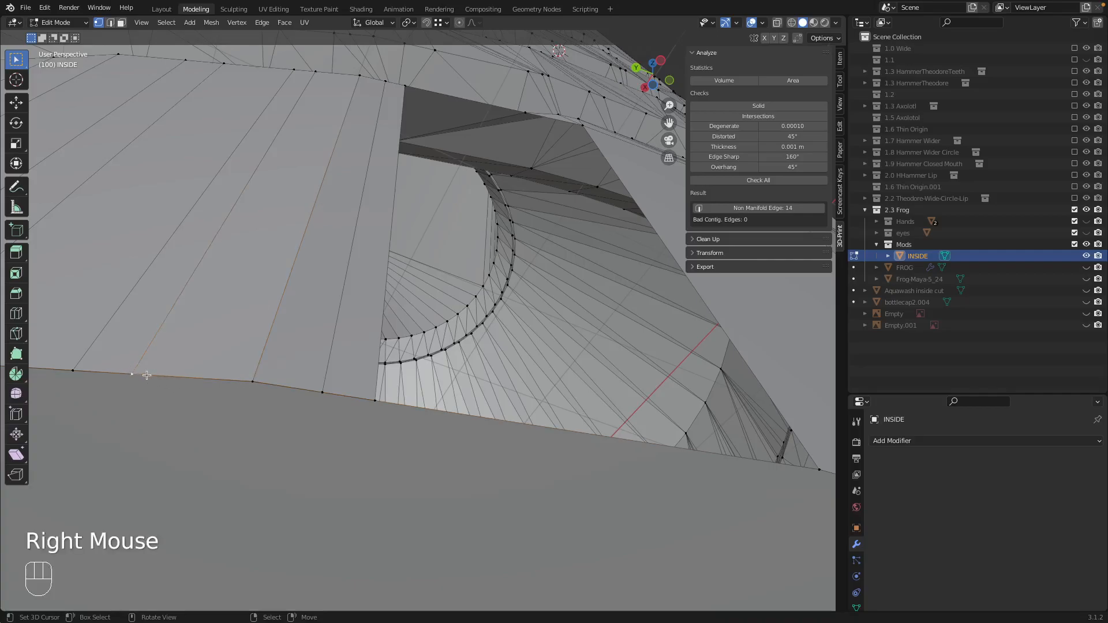
key("g")
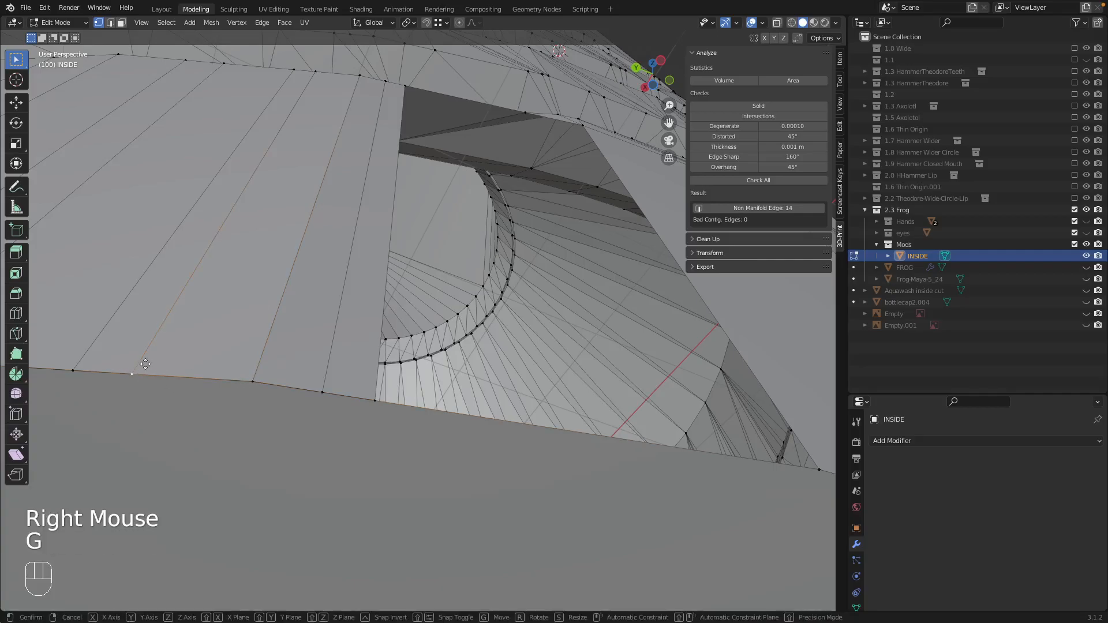
key("z")
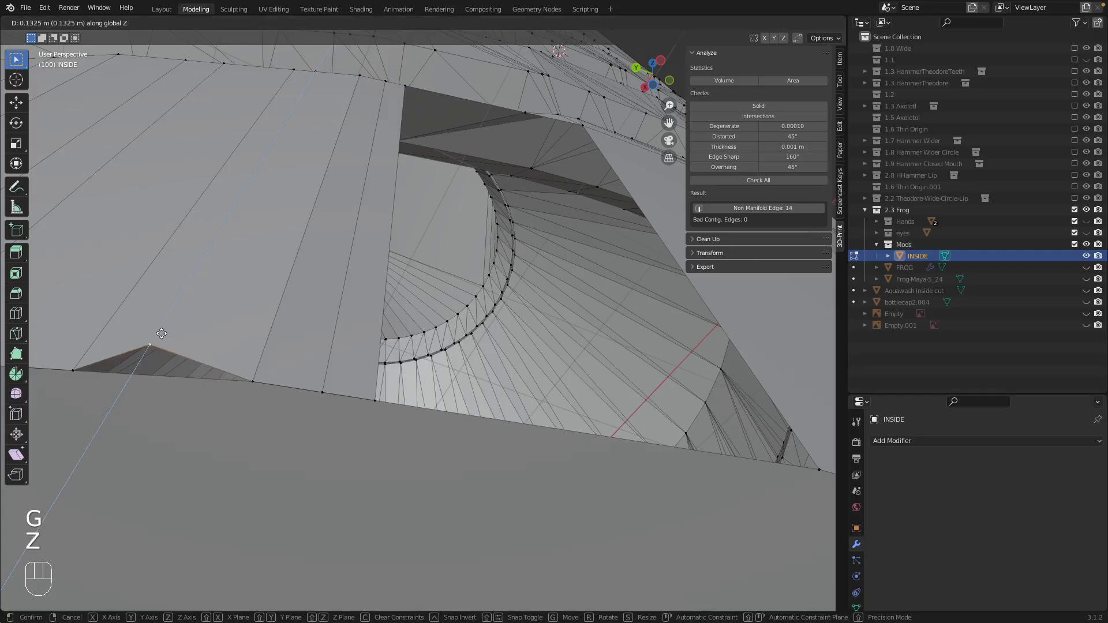
key("Escape")
- Check further vertices along the bottom rim away from the opening, including another cancelled test move along Z
scroll(160, 340, "up", 2)
scroll(161, 340, "down", 2)
middle_click_drag(202, 363, 382, 383, "shift")
right_click(342, 373)
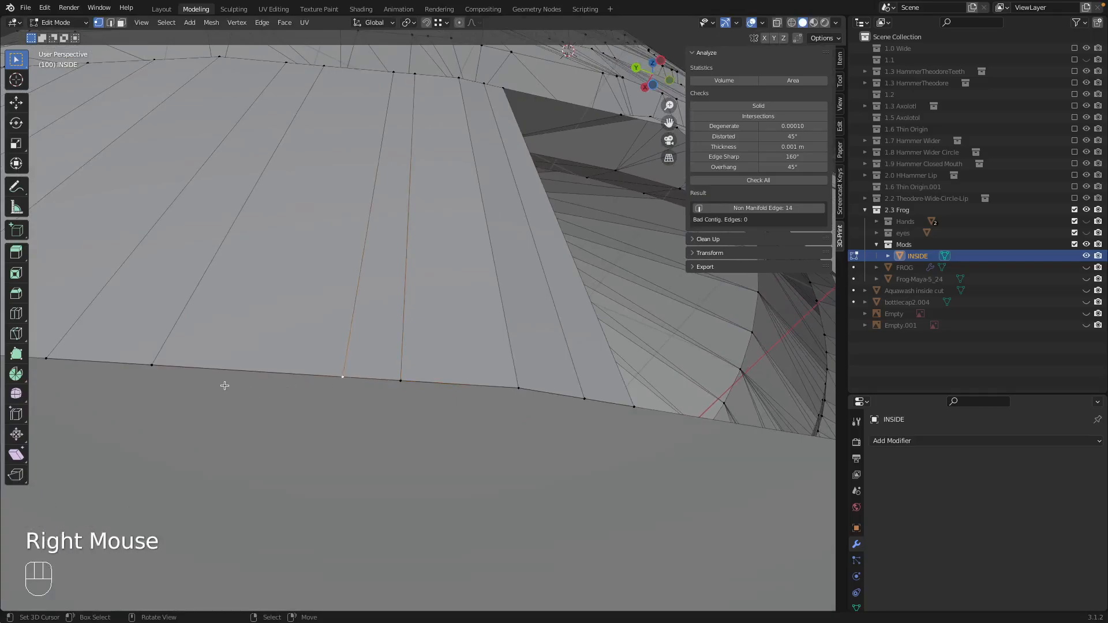
key("g")
key("z")
key("Escape")
right_click(177, 358)
middle_click_drag(70, 351, 384, 331, "shift")
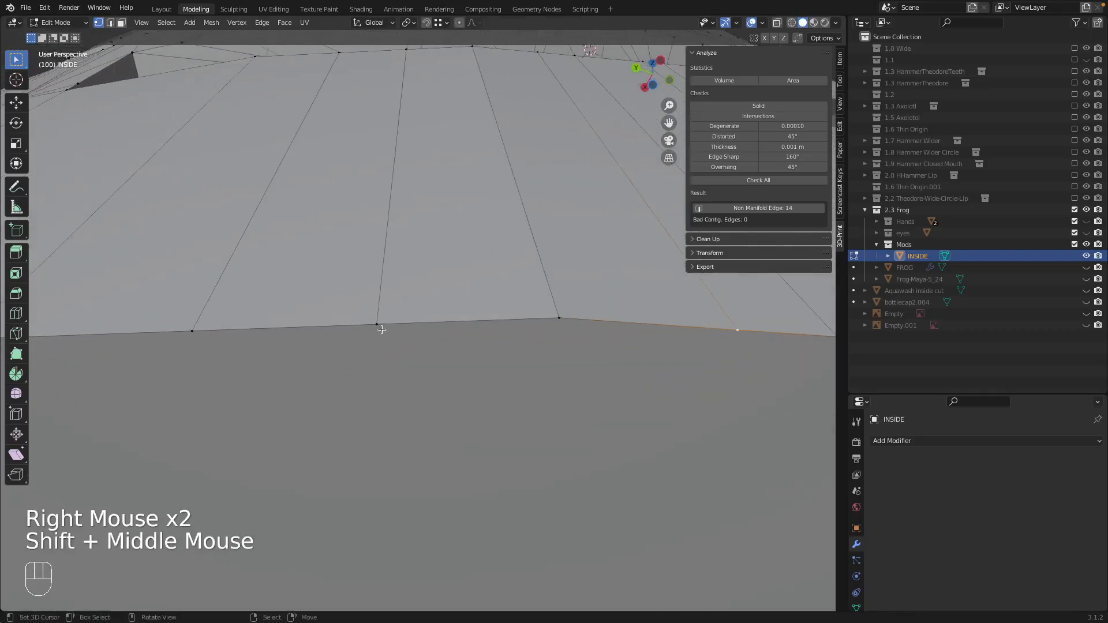
- Switch to face selection and delete the large circular face closing the bottom of the cutter
scroll(392, 360, "down", 4)
middle_click_drag(443, 396, 346, 407, "shift")
scroll(406, 329, "down", 2)
scroll(405, 329, "up", 4)
key("ctrl+Tab")
left_click(324, 390)
right_click(323, 390)
middle_click_drag(346, 407, 352, 328)
key("ctrl+Tab")
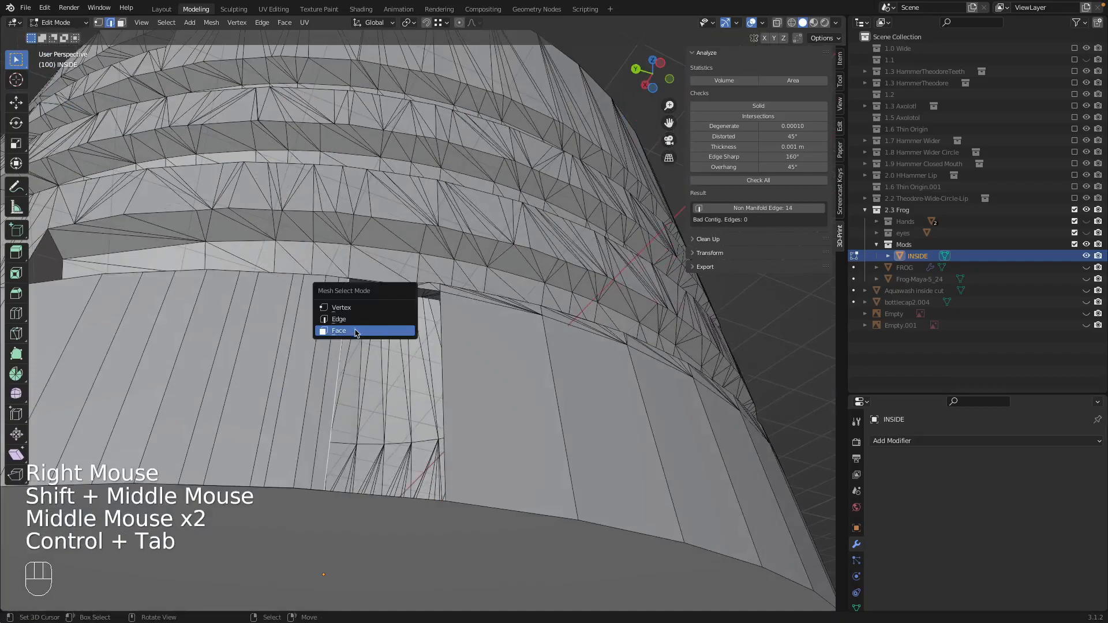
scroll(381, 375, "down", 1)
right_click(406, 458)
key("x")
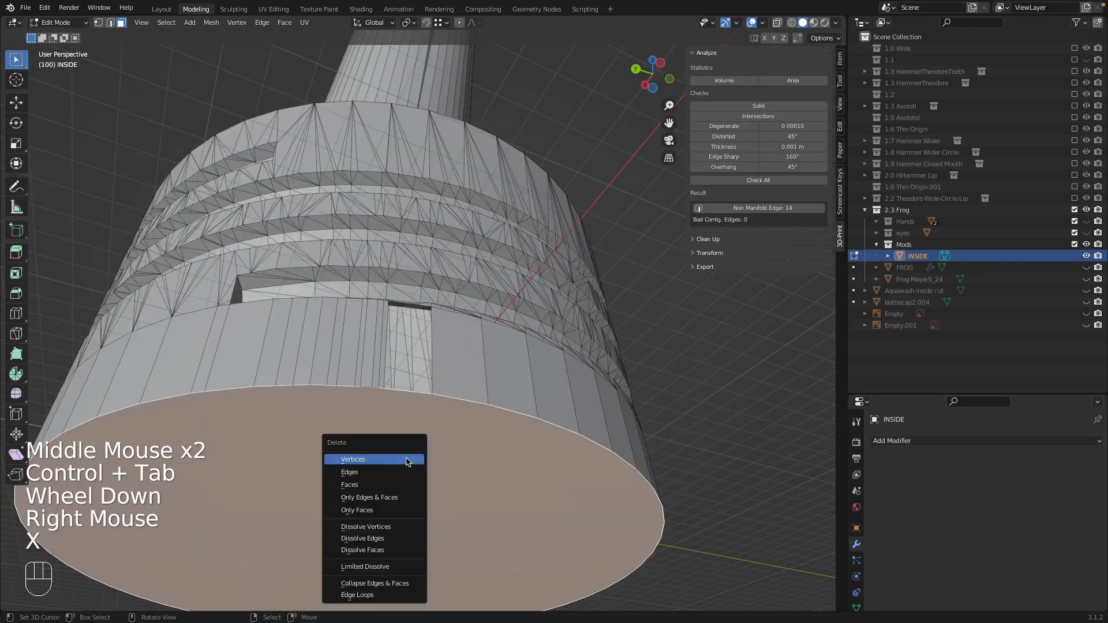
left_click(404, 460)
- Switch to edge selection, select the edges bounding the rectangular gap in the lower wall and fill the gap
middle_click_drag(404, 460, 457, 415, "shift")
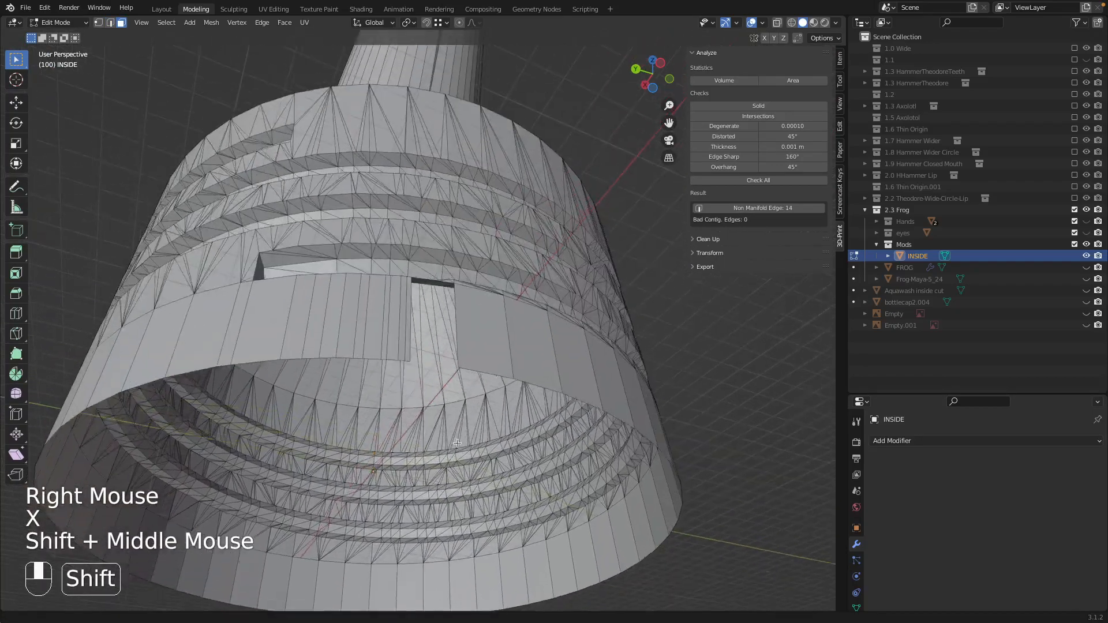
scroll(450, 404, "down", 2)
scroll(425, 372, "up", 4)
middle_click_drag(425, 373, 398, 347)
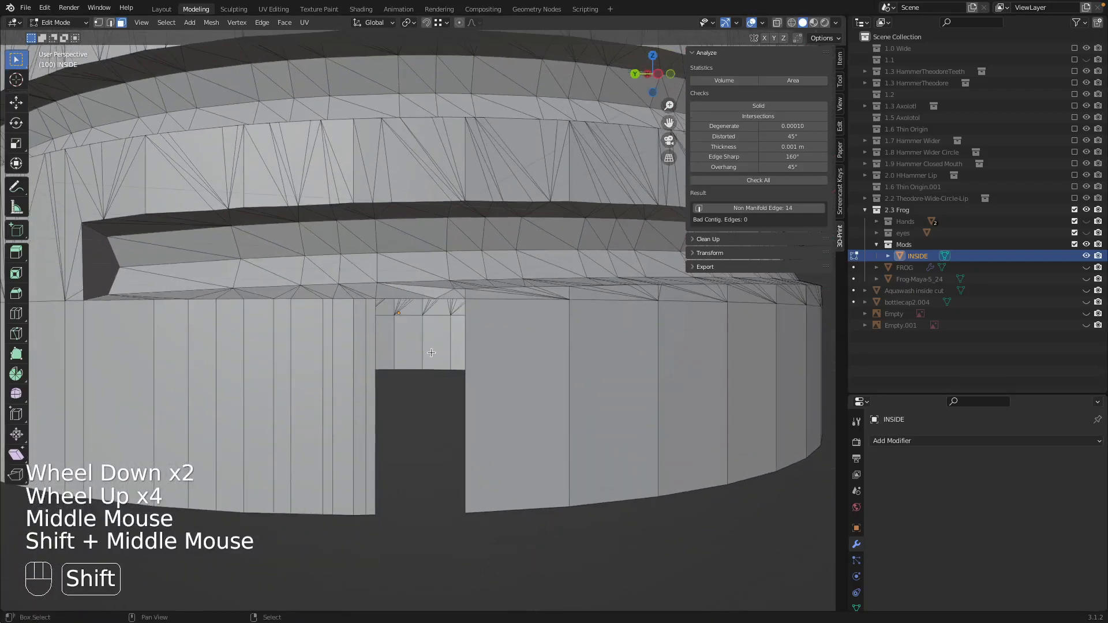
key("ctrl+Tab")
key("e")
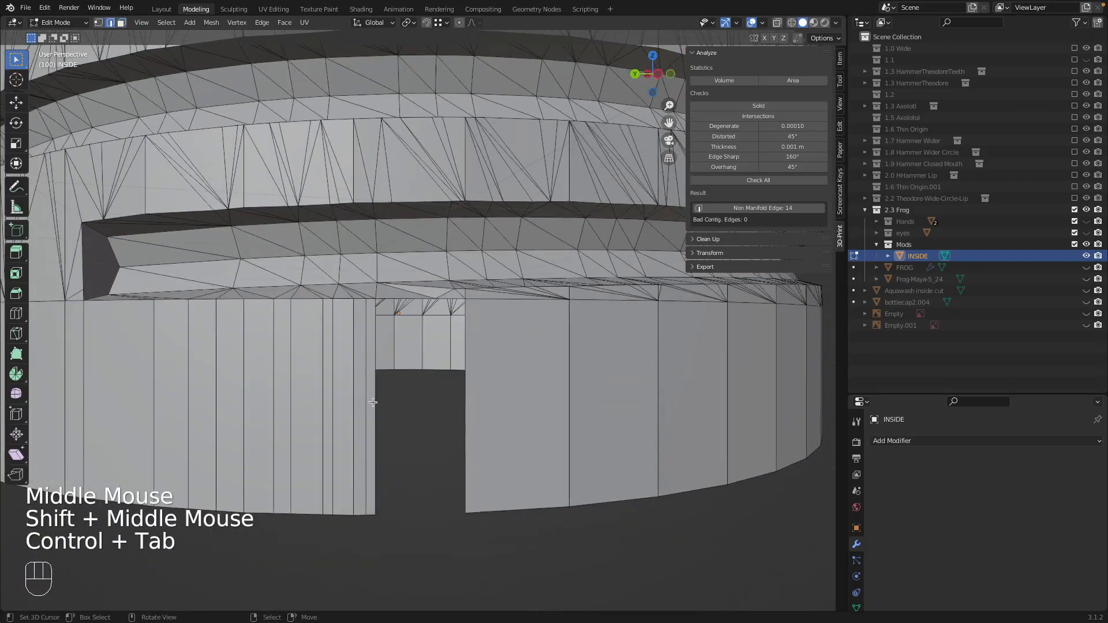
right_click(376, 403)
right_click(376, 403, "alt+shift")
right_click(376, 403, "alt+shift")
middle_click_drag(505, 429, 423, 480)
key("f")
- Select the open edge loop around the cutter's bottom rim, using wireframe display to check it, and fill it with a face
middle_click_drag(507, 422, 399, 413)
right_click(486, 504)
scroll(487, 587, "down", 2)
right_click(487, 587)
right_click(487, 587, "alt+shift")
right_click(487, 587, "alt+shift")
scroll(565, 386, "down", 1)
key("z")
scroll(401, 421, "down", 2)
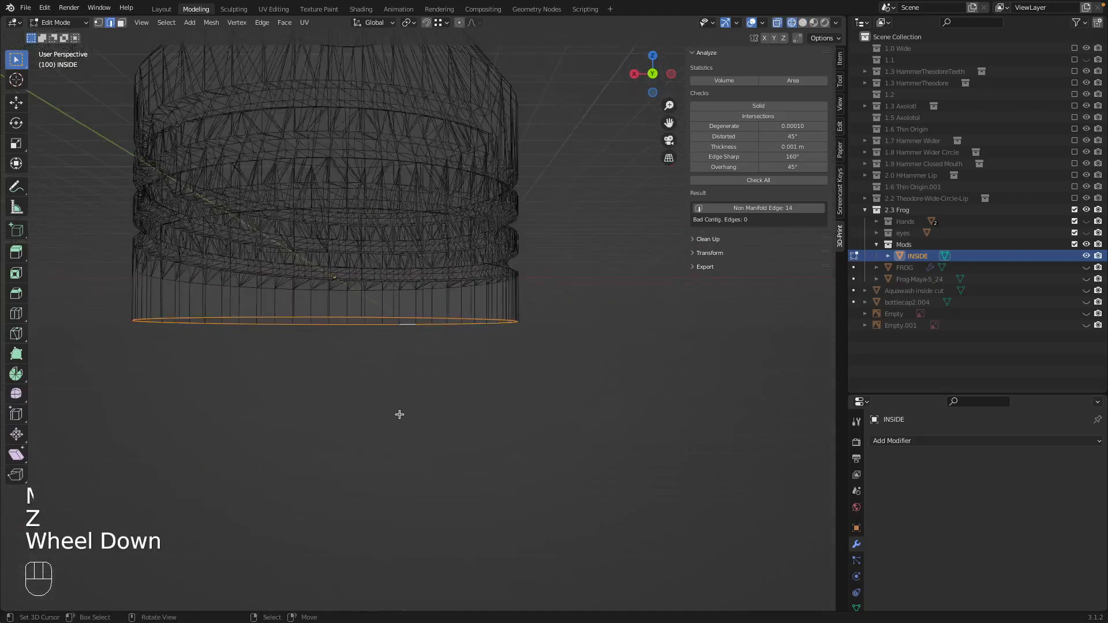
key("f")
middle_click_drag(534, 389, 458, 375)
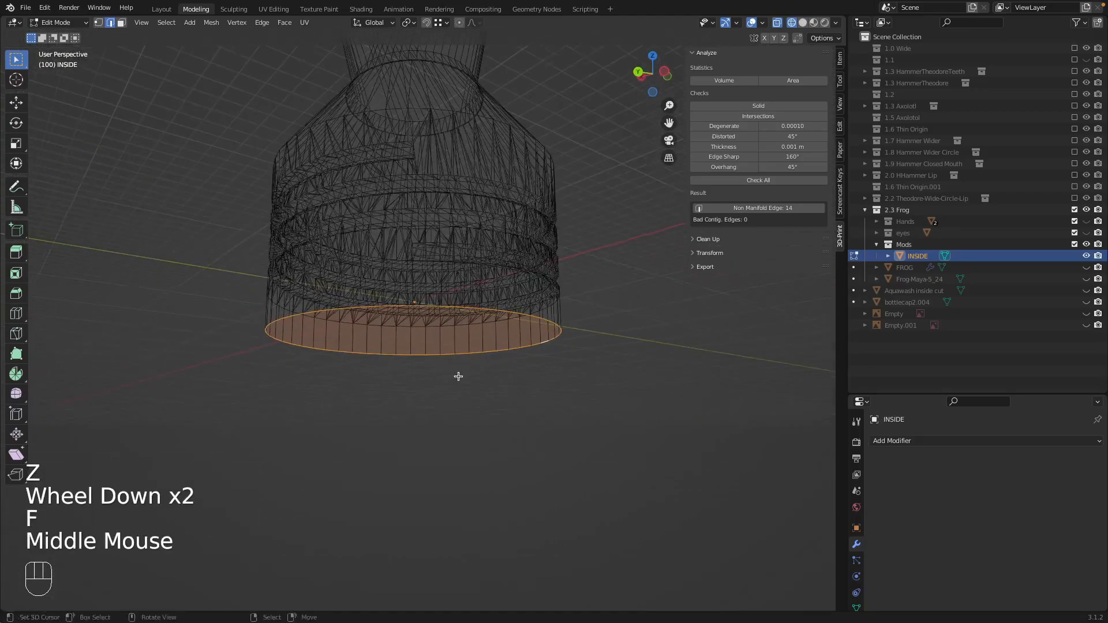
- Return to solid shading, inspect the repaired cutter in Object Mode, and rerun the Solid check on it in Edit Mode
key("Tab")
middle_click_drag(589, 358, 522, 415, "shift")
key("z")
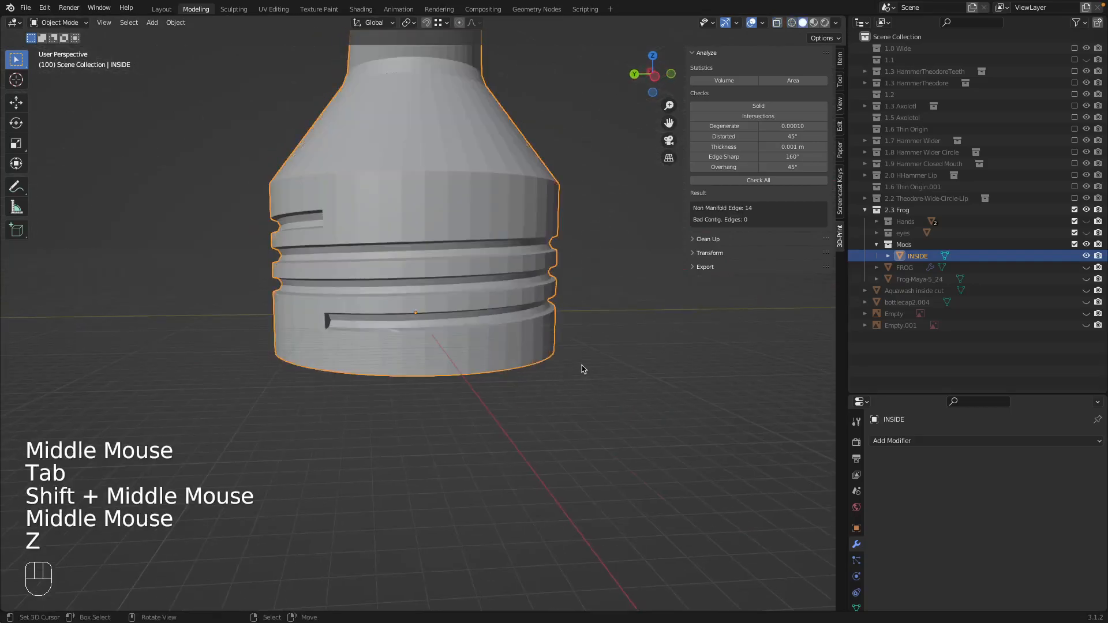
middle_click_drag(581, 371, 554, 356)
key("Tab")
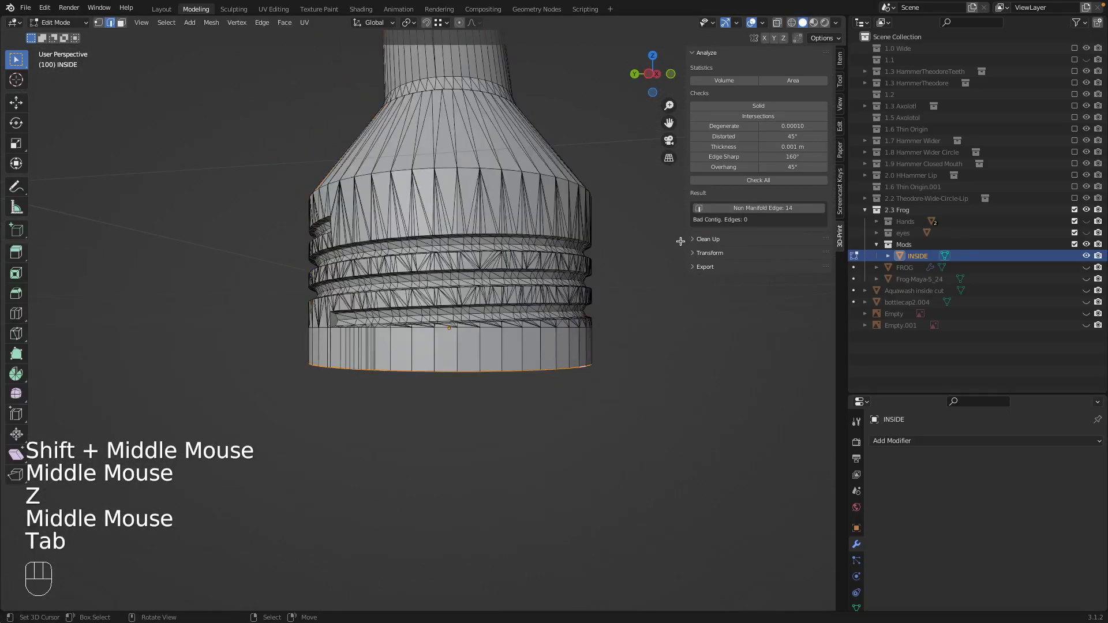
left_click(785, 106)
middle_click_drag(629, 343, 643, 313)
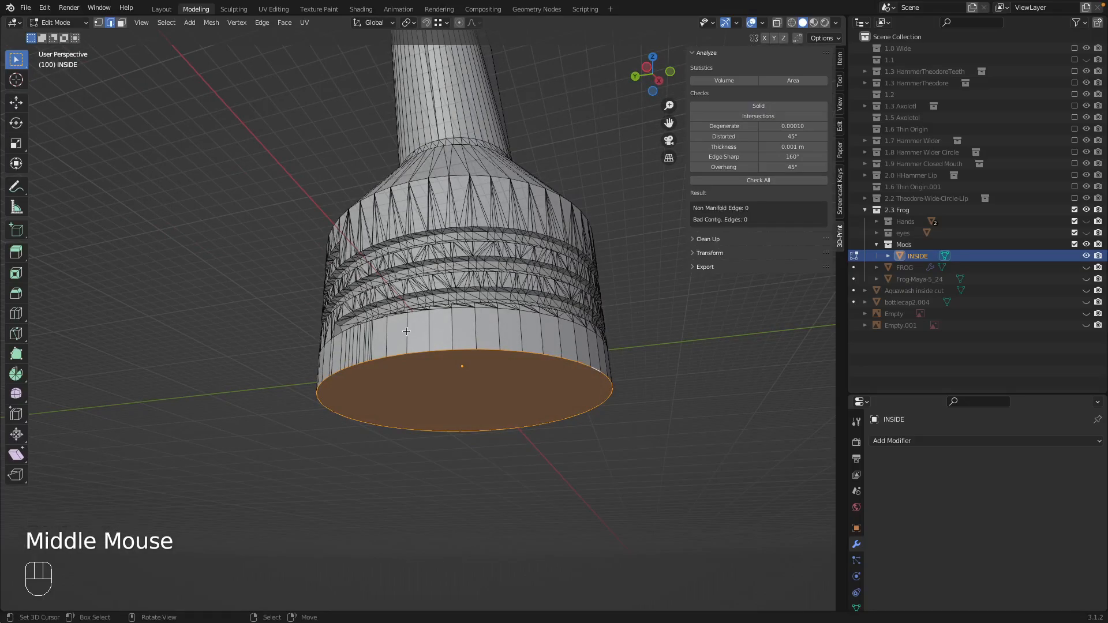
- Return to Object Mode, look over the whole cutter, hide the Mods collection and collapse it in the outliner
key("Tab")
scroll(445, 323, "down", 2)
middle_click_drag(600, 161, 574, 346, "shift")
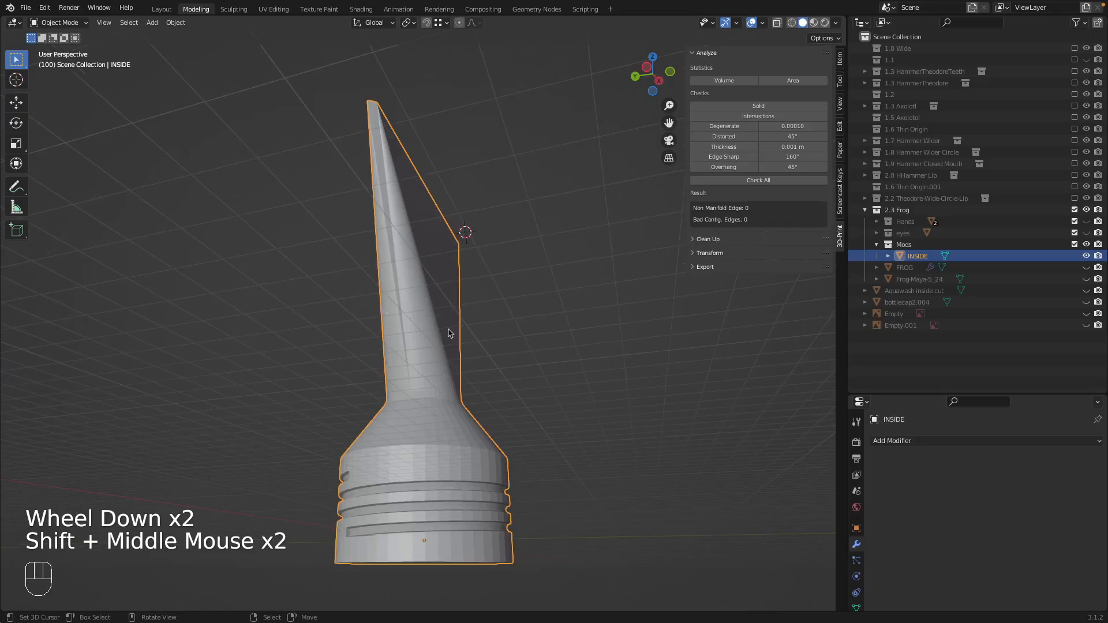
middle_click_drag(659, 359, 630, 350)
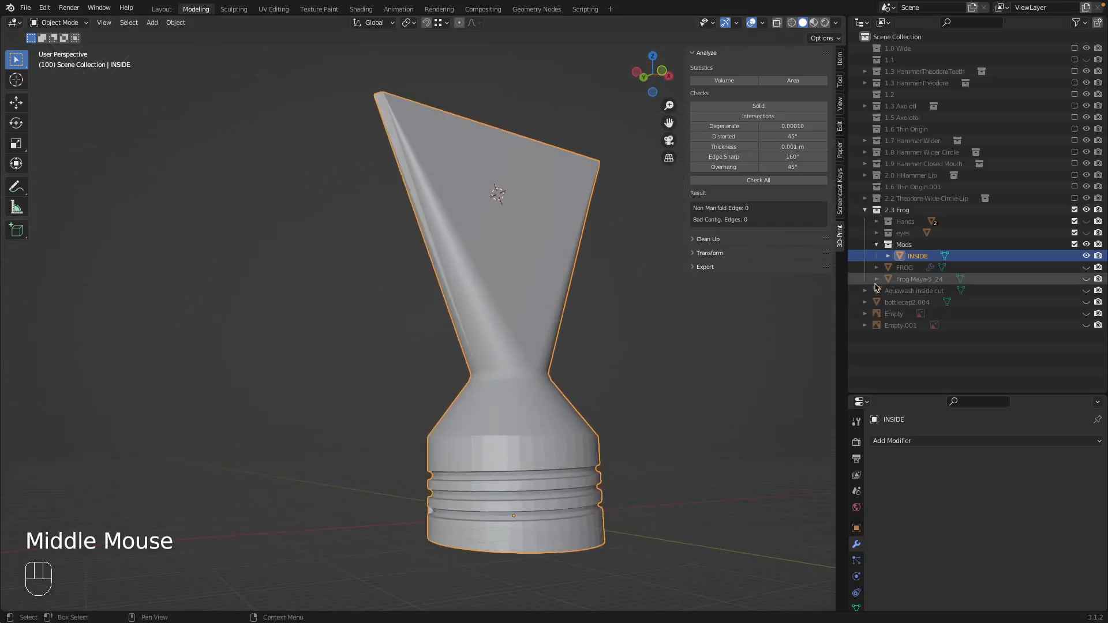
left_click(1086, 245)
left_click(876, 245)
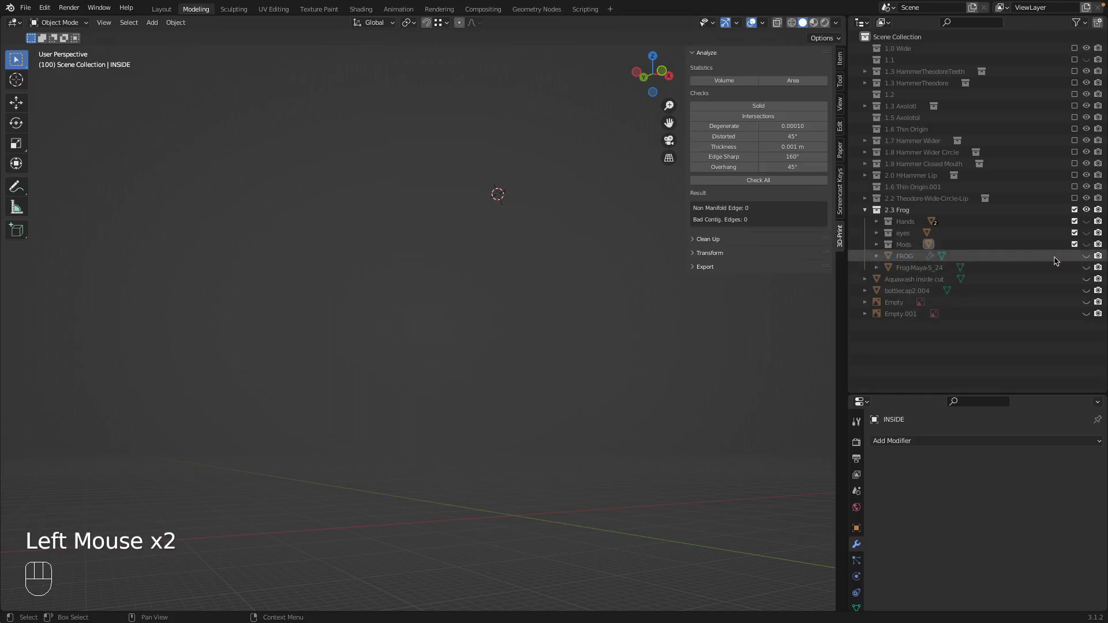
- Unhide the FROG object, select it and look over its body with the three Boolean modifiers
left_click(1085, 255)
middle_click_drag(530, 262, 507, 328)
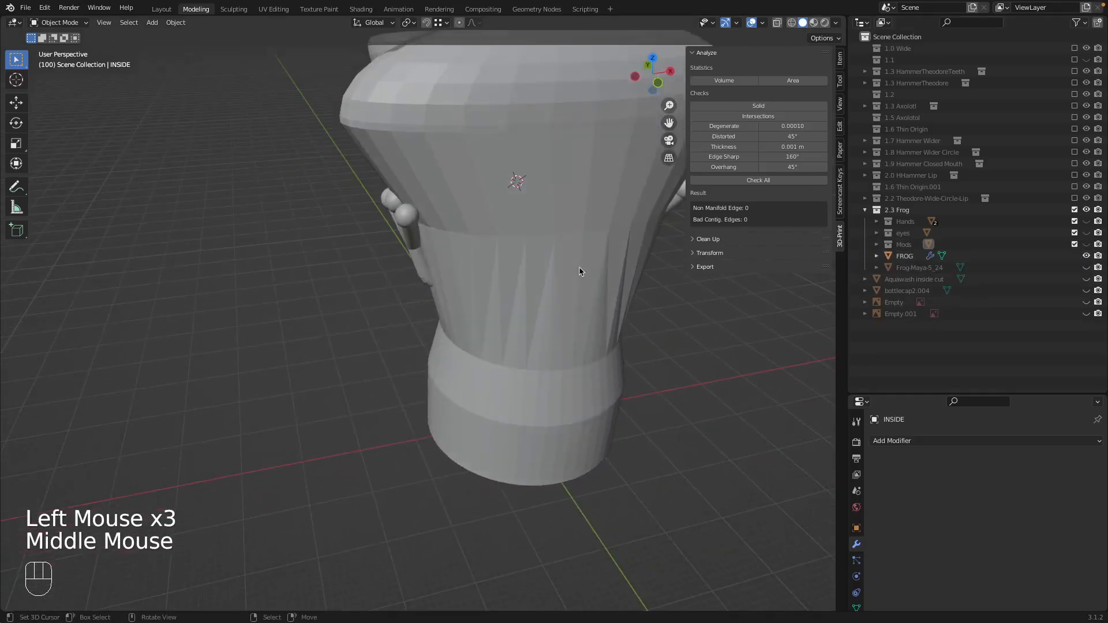
right_click(581, 272)
middle_click_drag(580, 276, 515, 343, "shift")
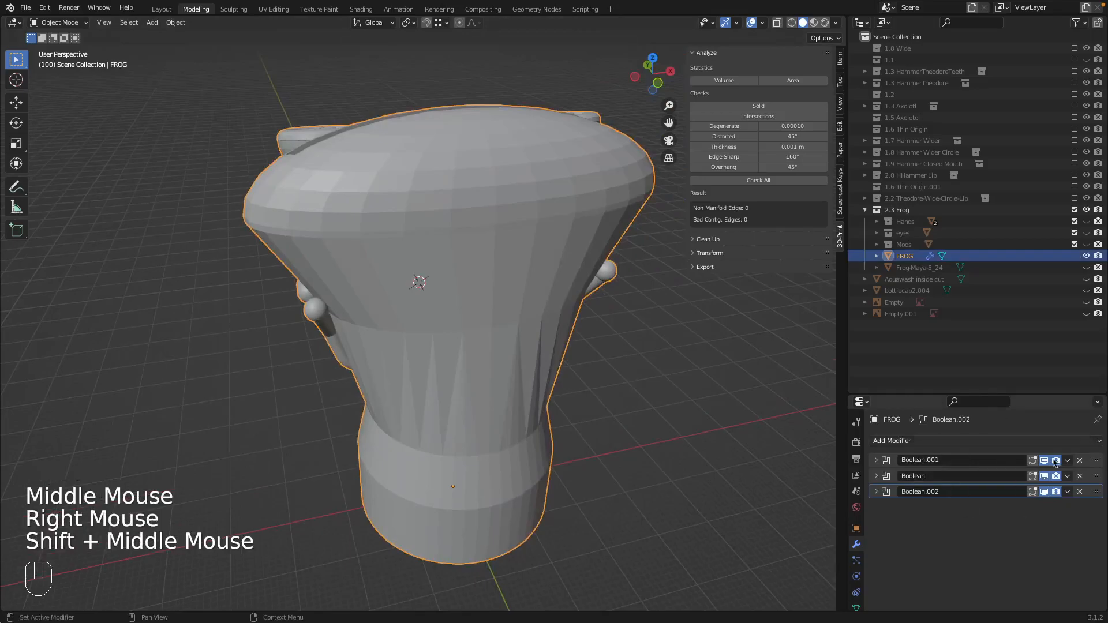
middle_click(933, 475)
middle_click_drag(613, 332, 375, 282)
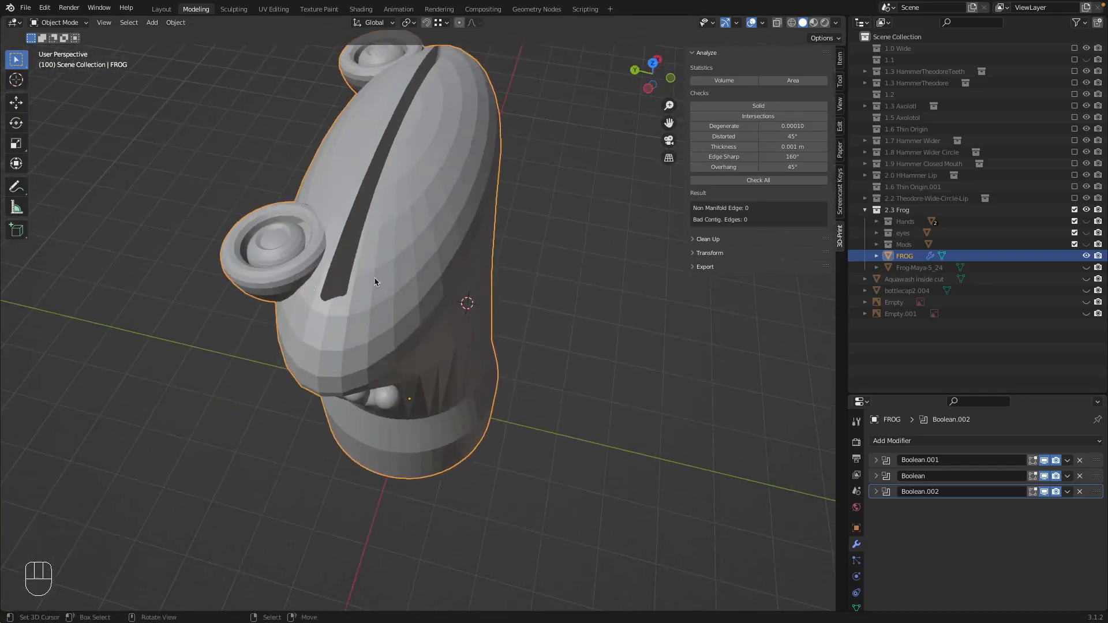
- Export the selected FROG with its modifiers applied as Frog export-2.stl in the Frog folder
left_click(26, 7)
mouse_move(56, 176)
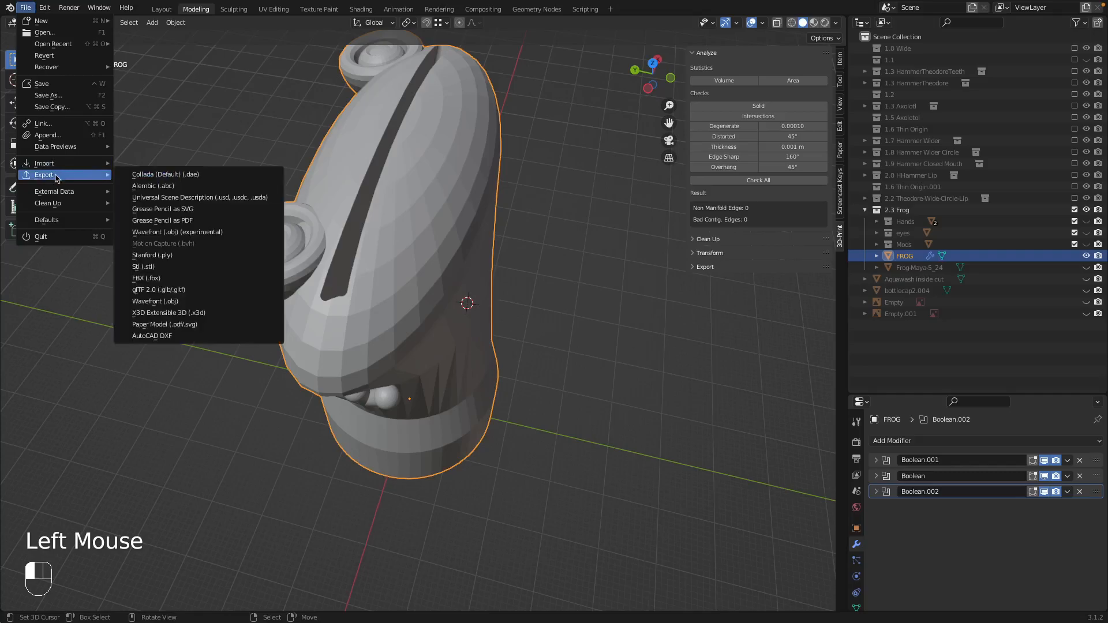
left_click(239, 267)
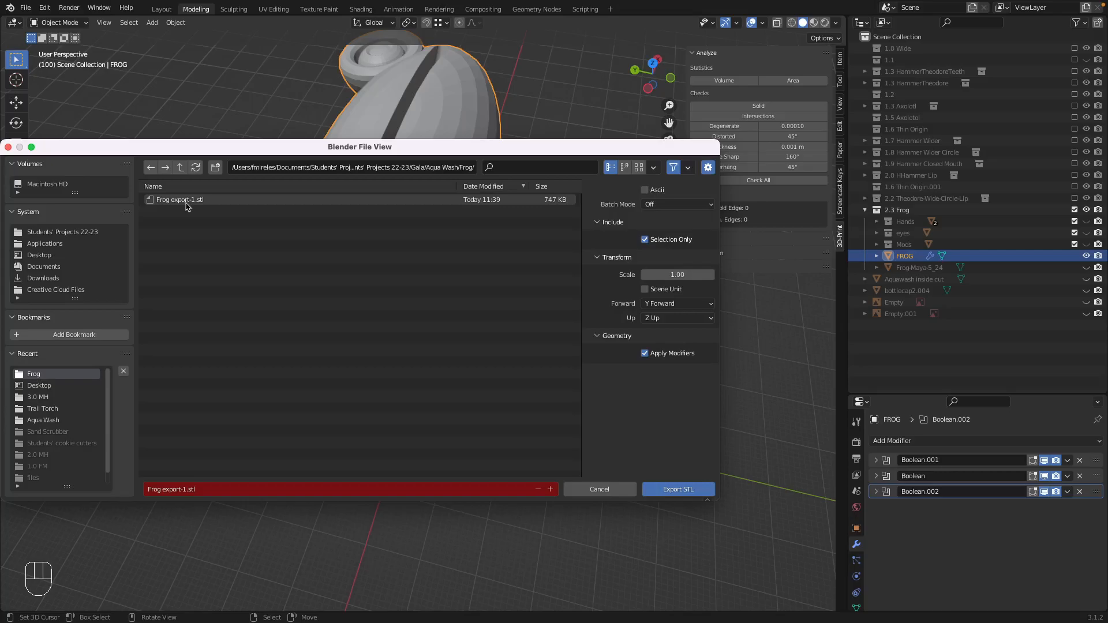
left_click(187, 490)
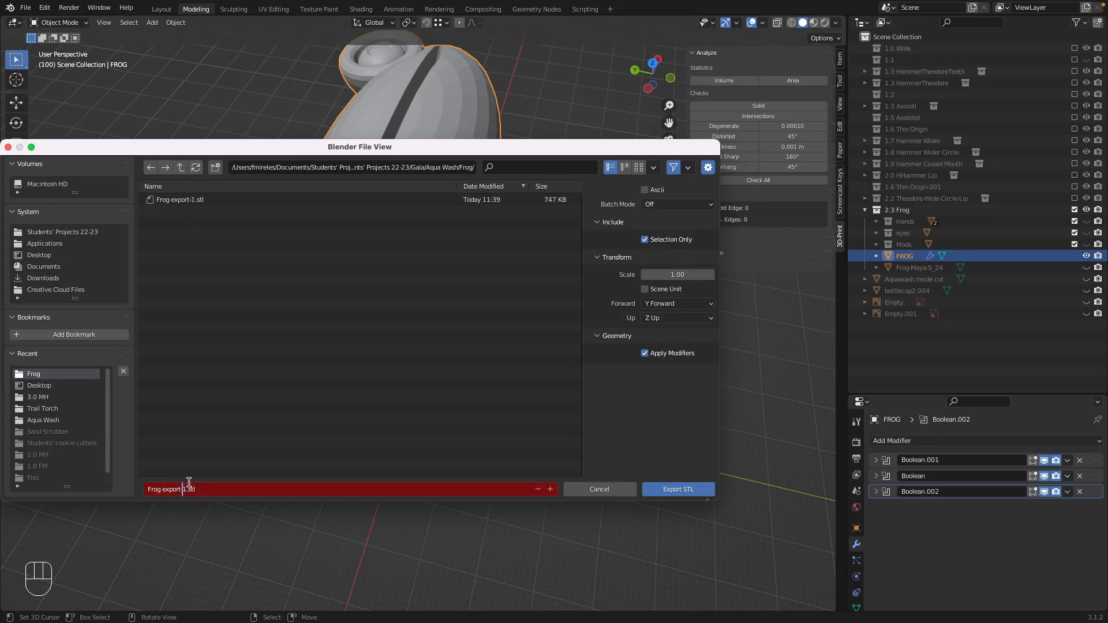
left_click(673, 489)
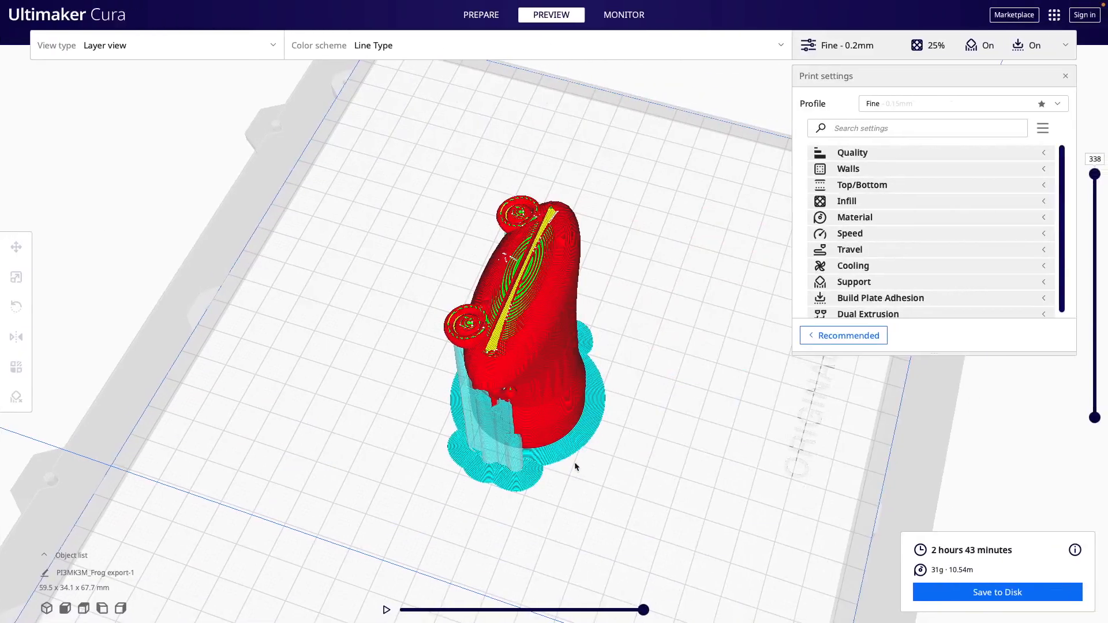
- Switch to Ultimaker Cura, return to the Prepare stage, clear the build plate and dismiss the model errors message
right_click(516, 260)
left_click(480, 17)
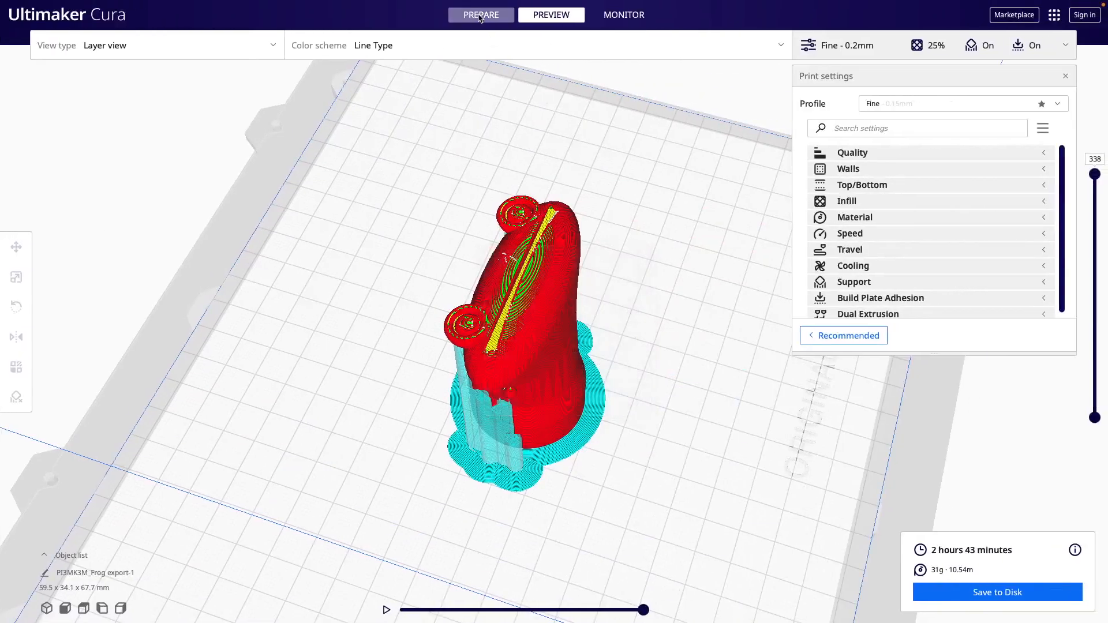
right_click(590, 230)
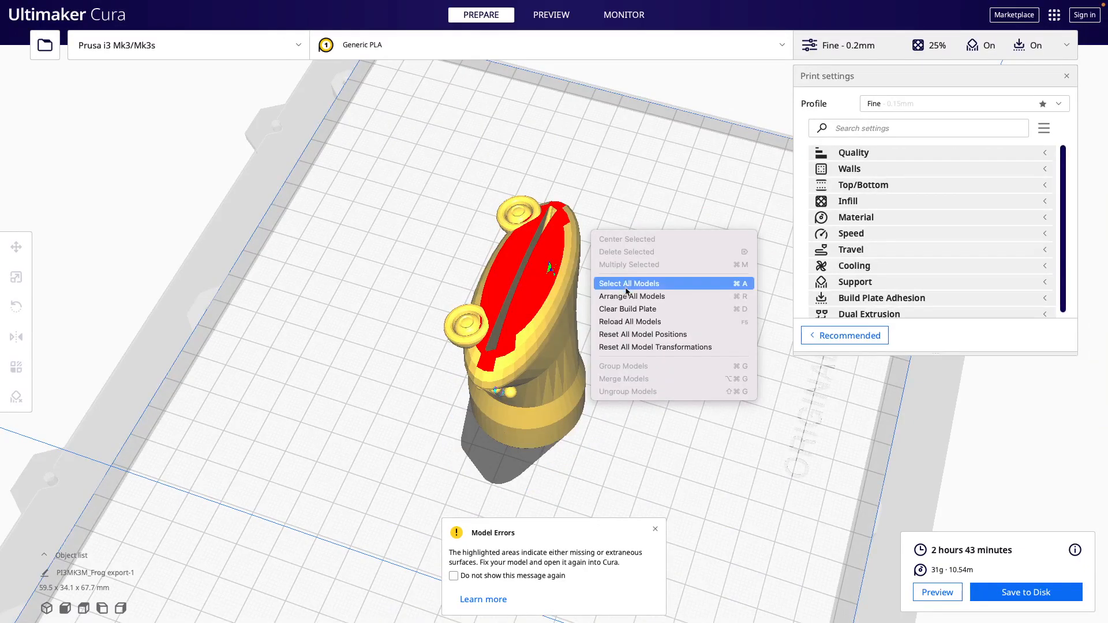
left_click(629, 310)
left_click(655, 530)
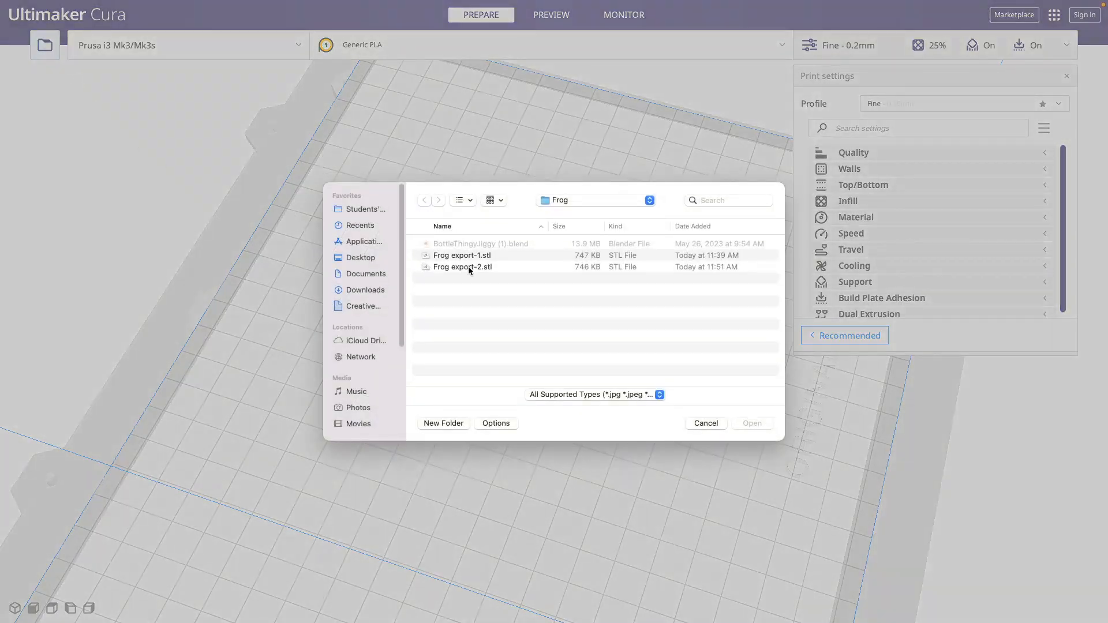
- Open Frog export-2.stl on the build plate and inspect the model from the front and above
left_click(470, 269)
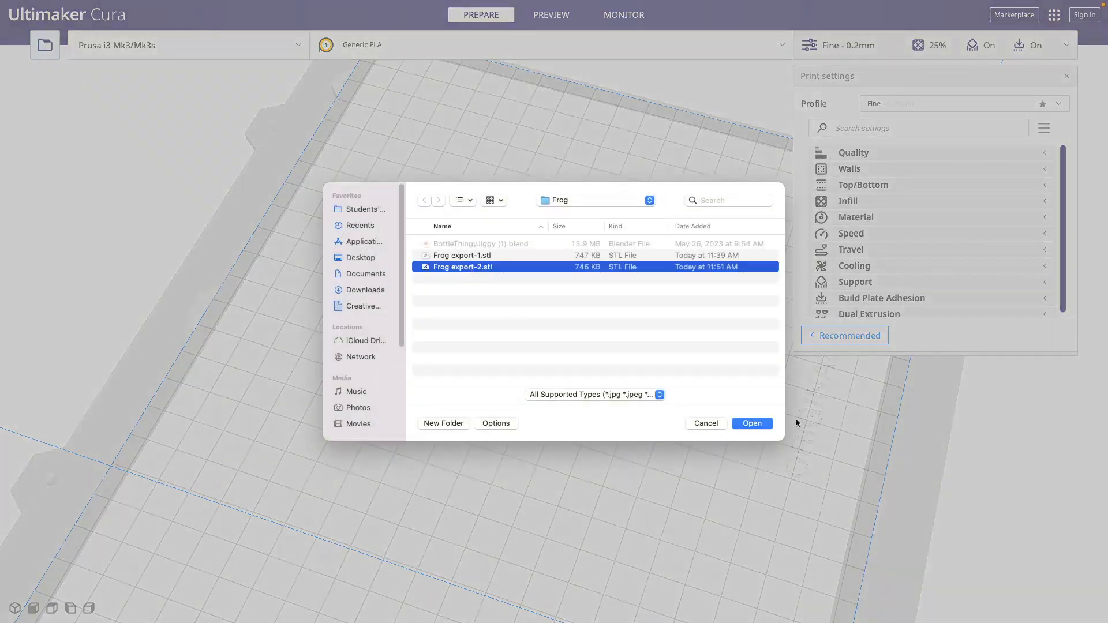
left_click(752, 423)
right_click_drag(676, 420, 486, 281)
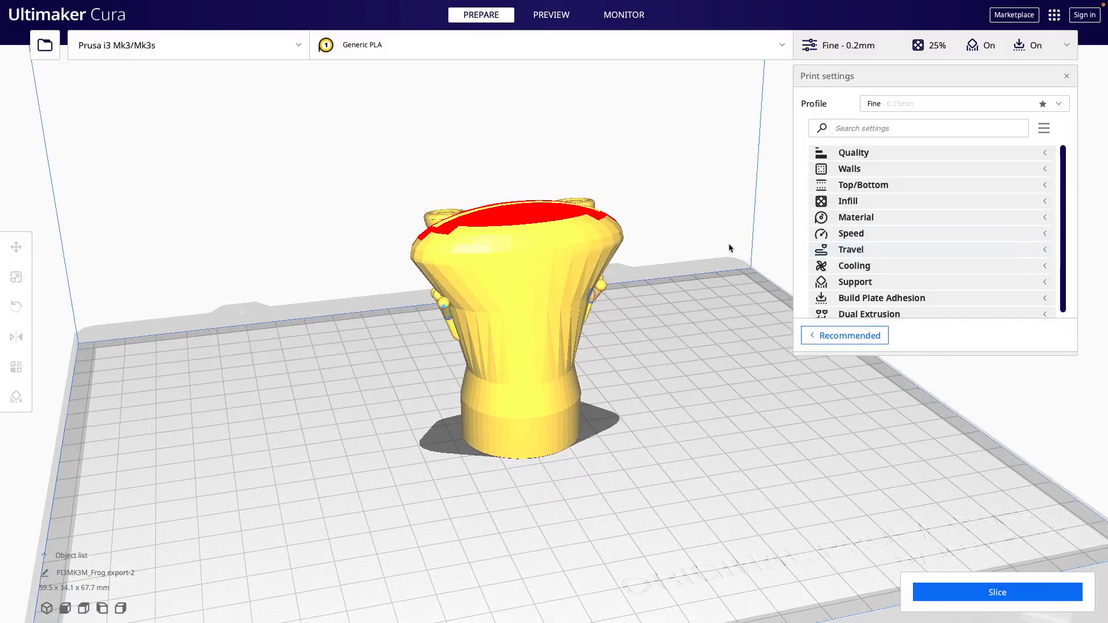
right_click_drag(500, 207, 528, 228)
- Reload the modified file, slice the frog in the Preview stage and lower the layer view to layer 297
left_click(552, 17)
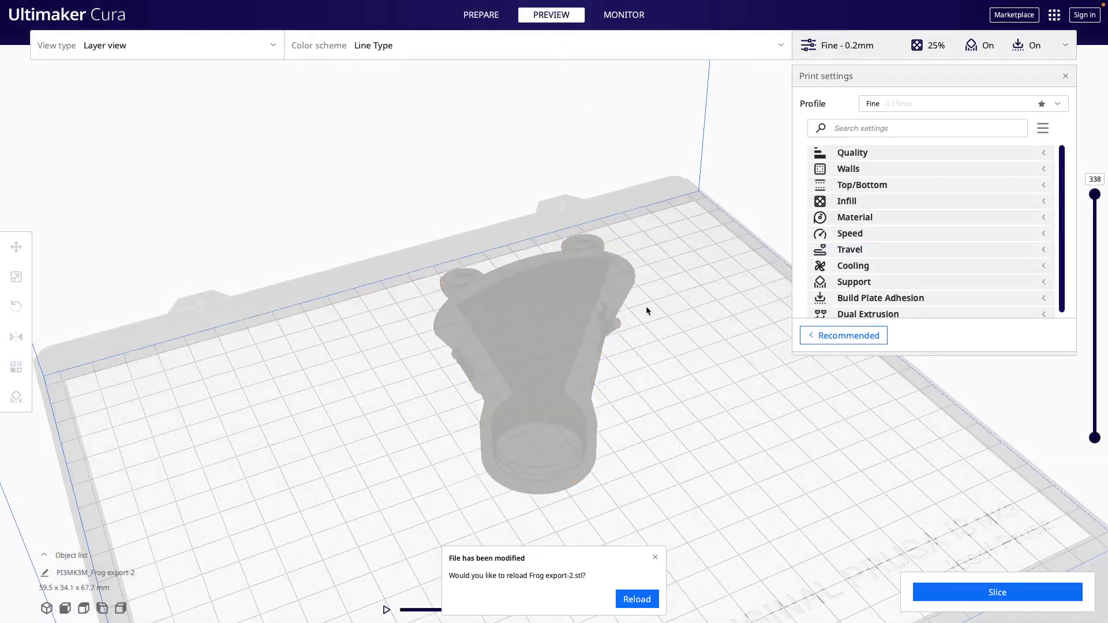
left_click(637, 600)
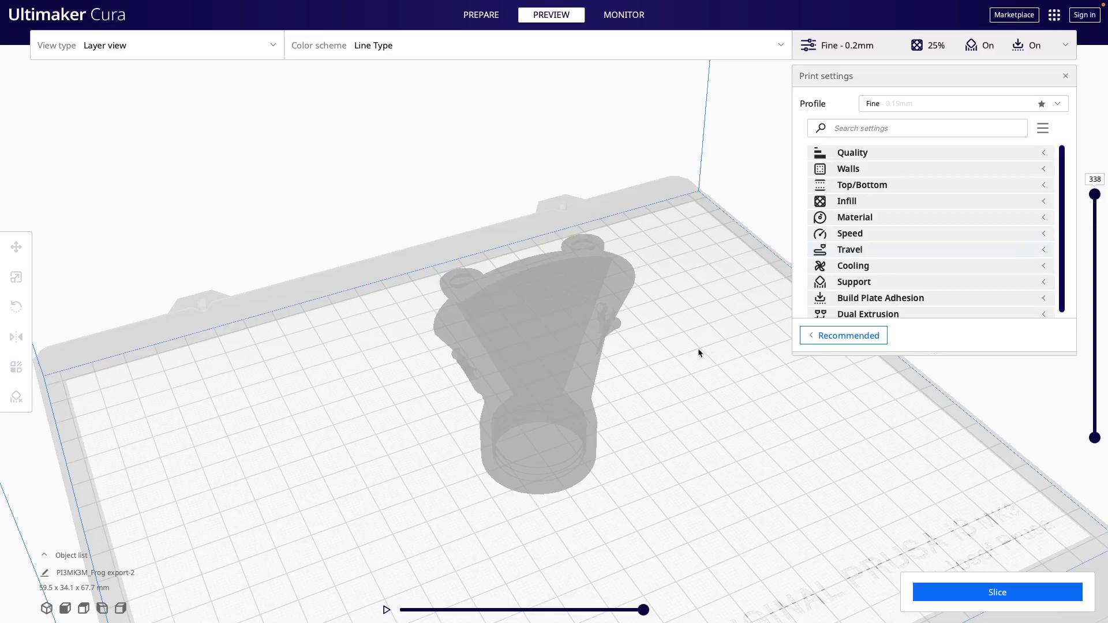
left_click(944, 593)
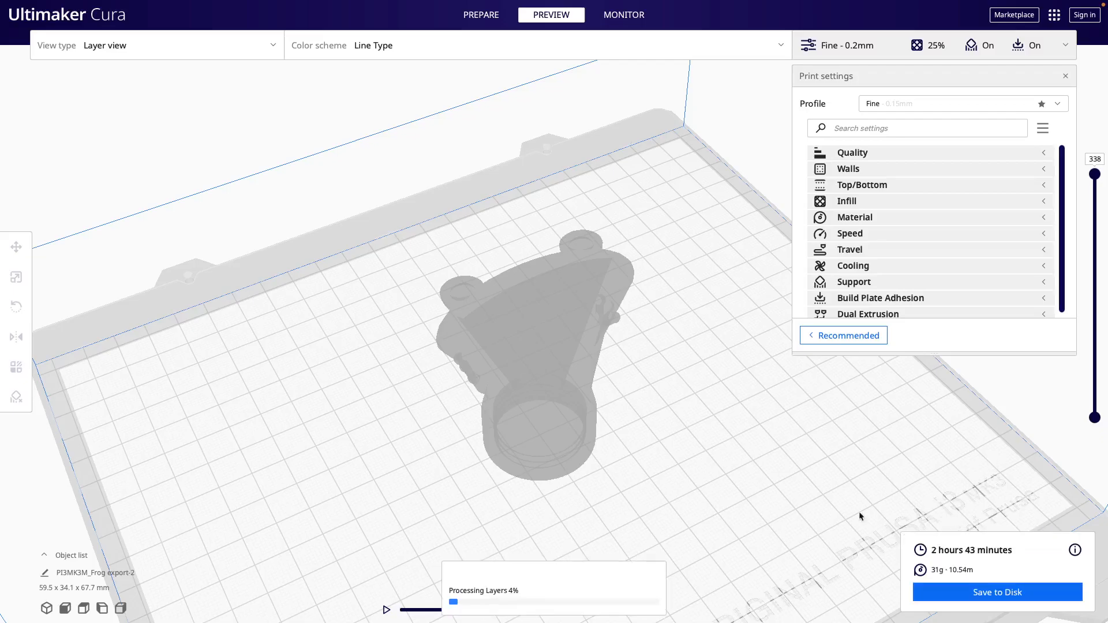
right_click_drag(653, 403, 716, 430)
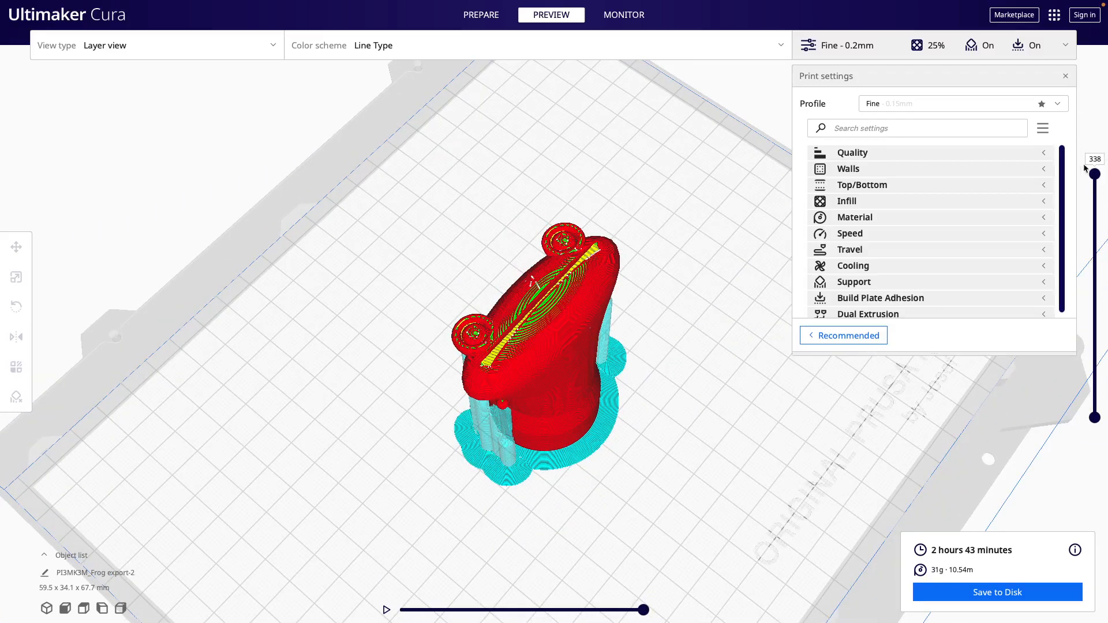
left_click_drag(1095, 174, 1078, 214)
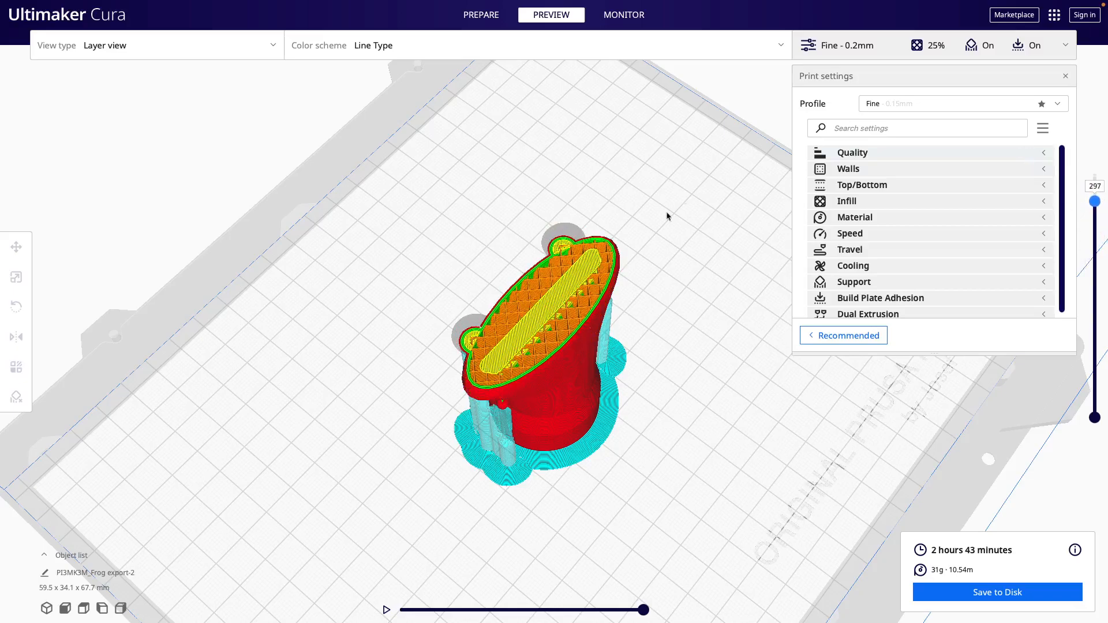
- Clear the build plate, load Frog export-2.stl again, slice it and check its upper layers in the preview
right_click(540, 359)
left_click(579, 382)
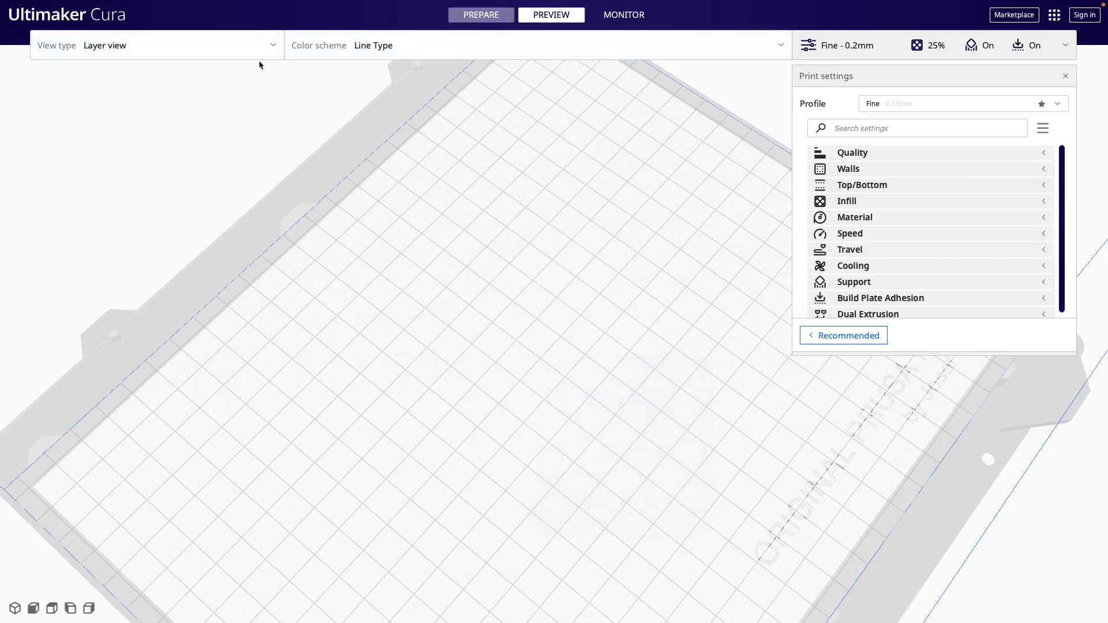
left_click(481, 14)
key("ctrl+o")
double_click(466, 268)
left_click(552, 14)
left_click(970, 594)
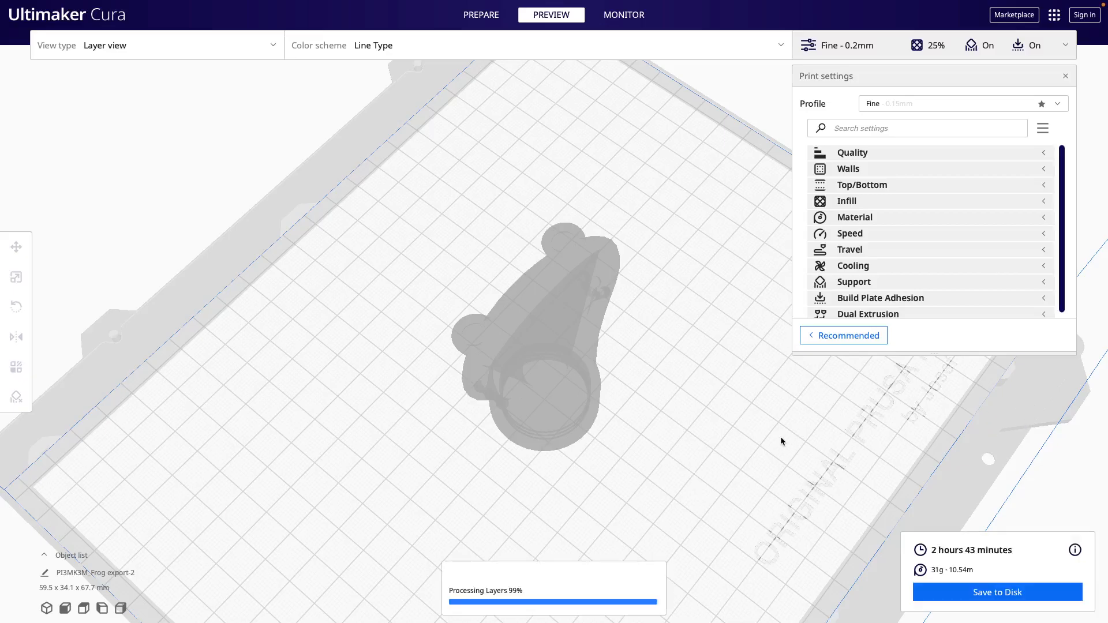
mouse_move(1095, 173)
left_mouse_down()
mouse_move(1092, 300)
mouse_move(1086, 181)
left_mouse_up()
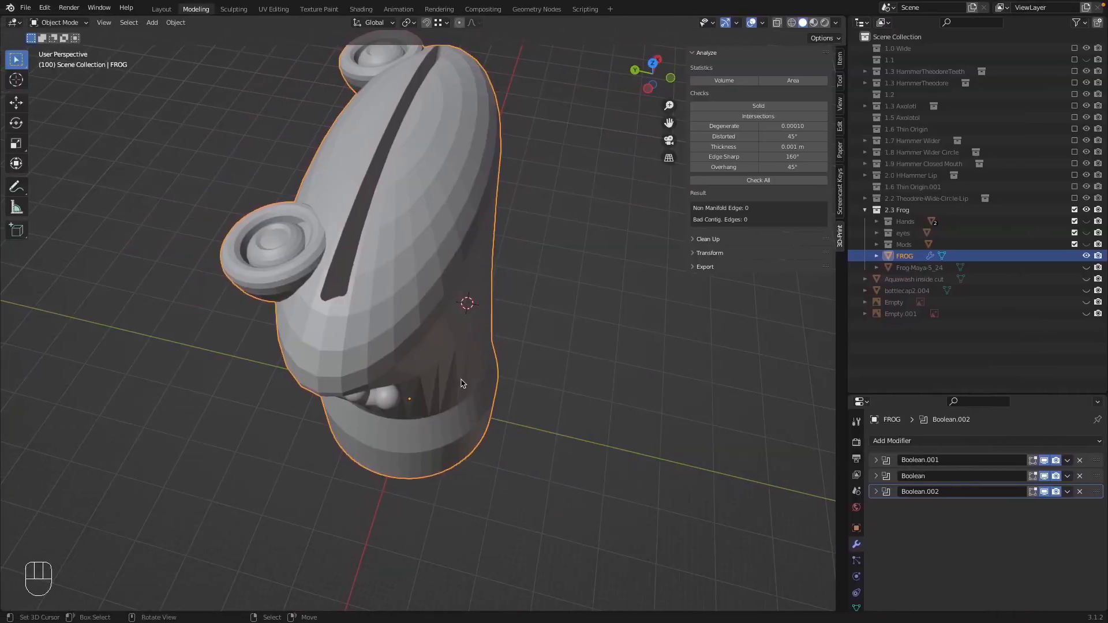
- Back in Blender, enter Edit Mode on FROG, run the Solid check and select the reported bad contiguous edges
key("Tab")
middle_click_drag(533, 347, 583, 300)
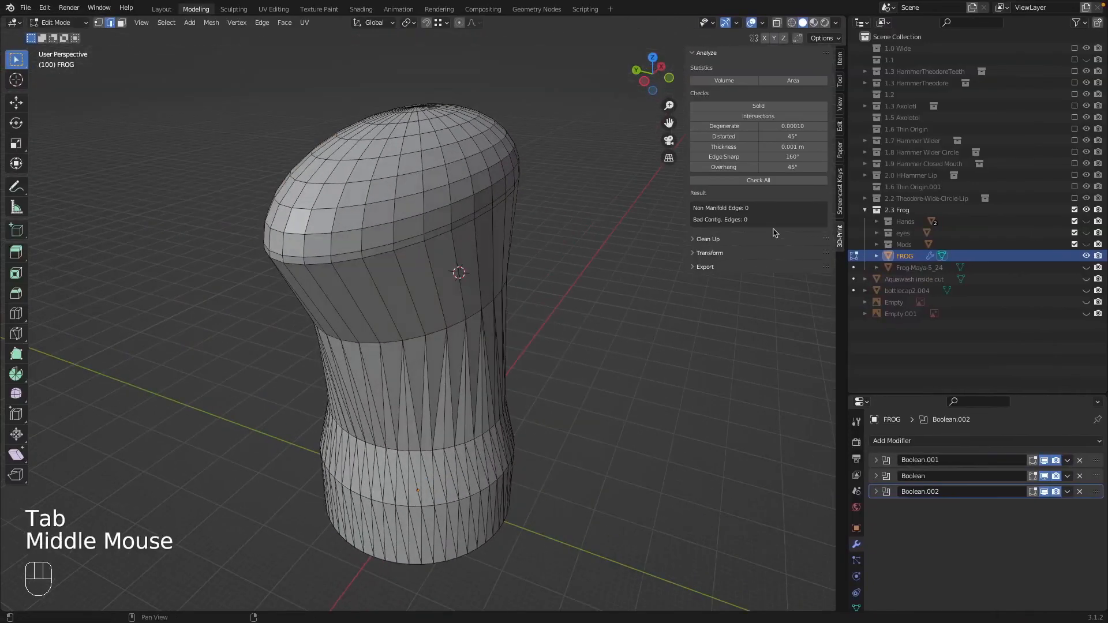
left_click(757, 109)
left_click(754, 219)
middle_click_drag(512, 416, 546, 277)
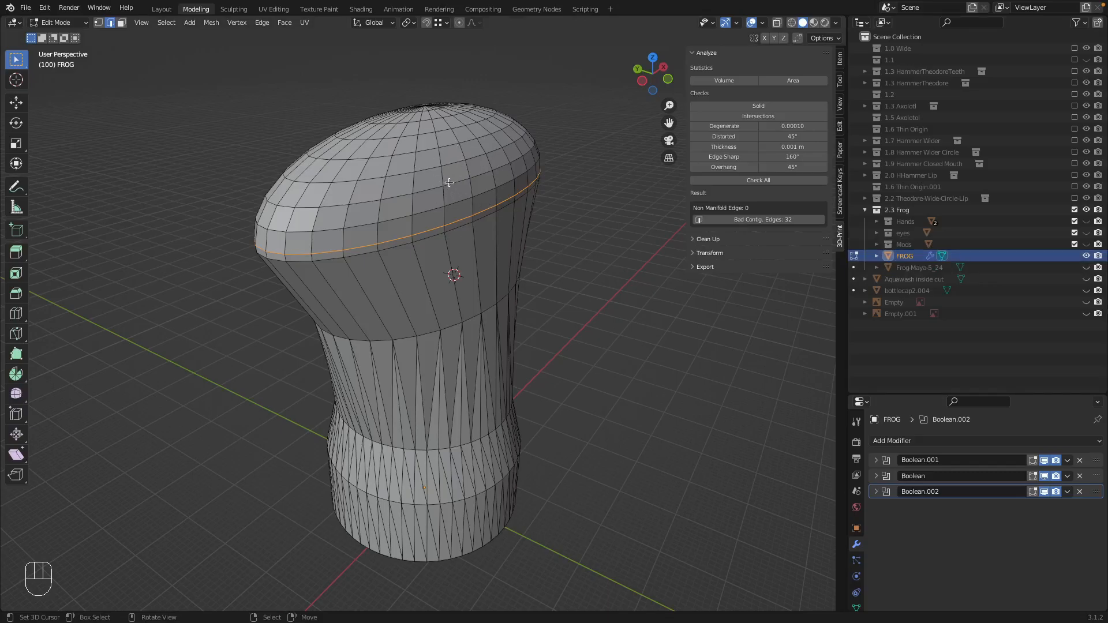
- Switch to vertex selection and inspect individual vertices along the flagged edge loop below the frog's head
key("Tab")
key("Tab")
key("ctrl+Tab")
left_click(430, 234)
right_click(413, 235)
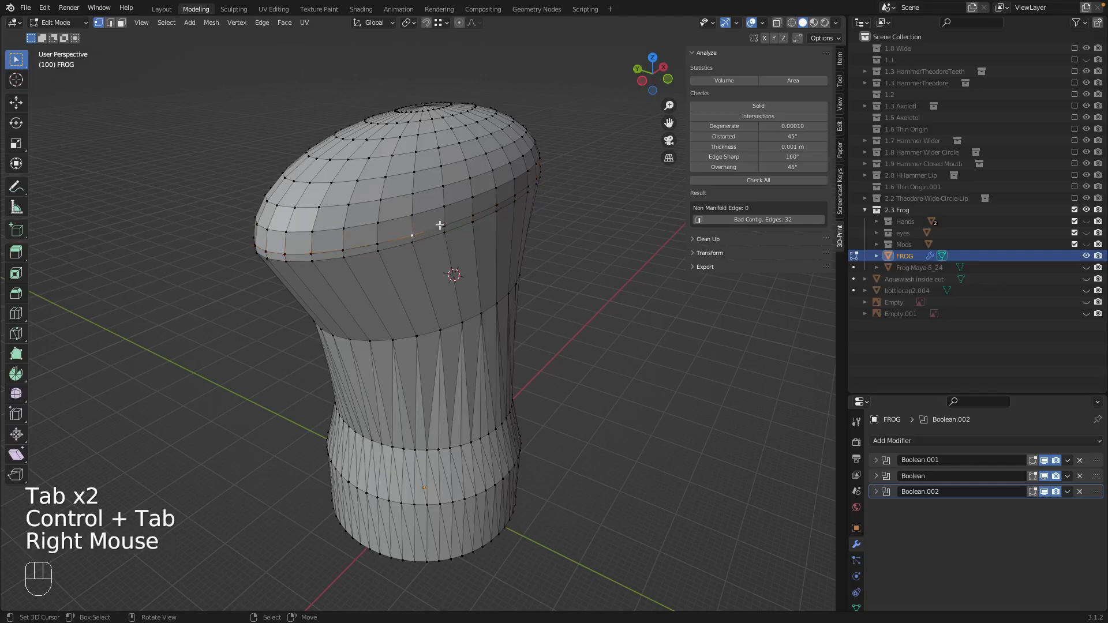
right_click(458, 223)
right_click(488, 212)
right_click(502, 201)
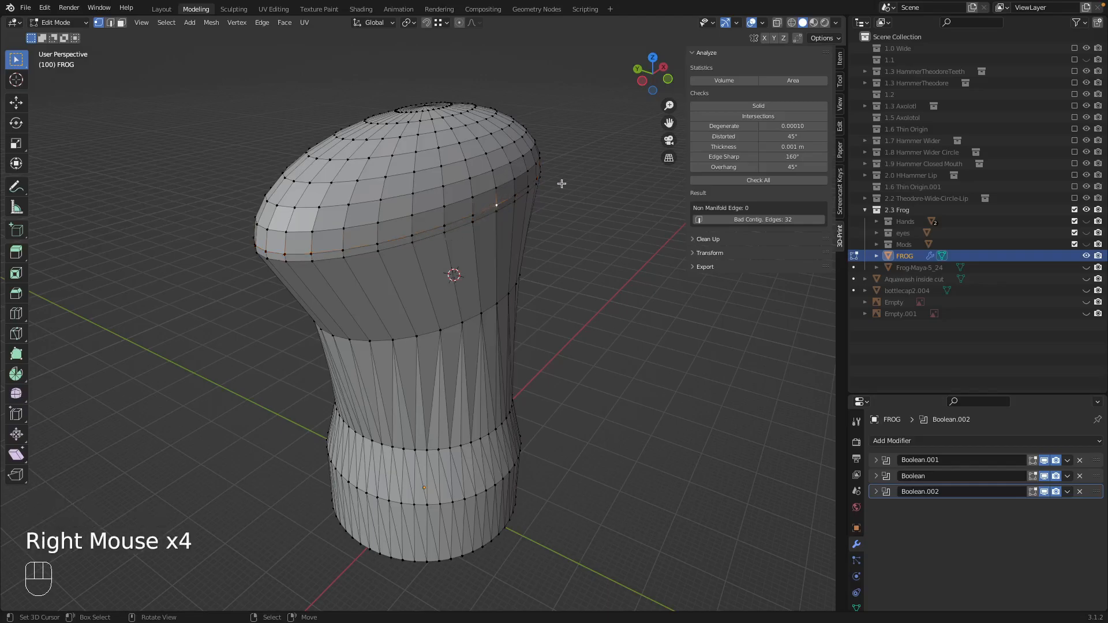
- Reselect the bad contiguous edges and probe a vertex on that loop for duplicates with a cancelled move
left_click(754, 220)
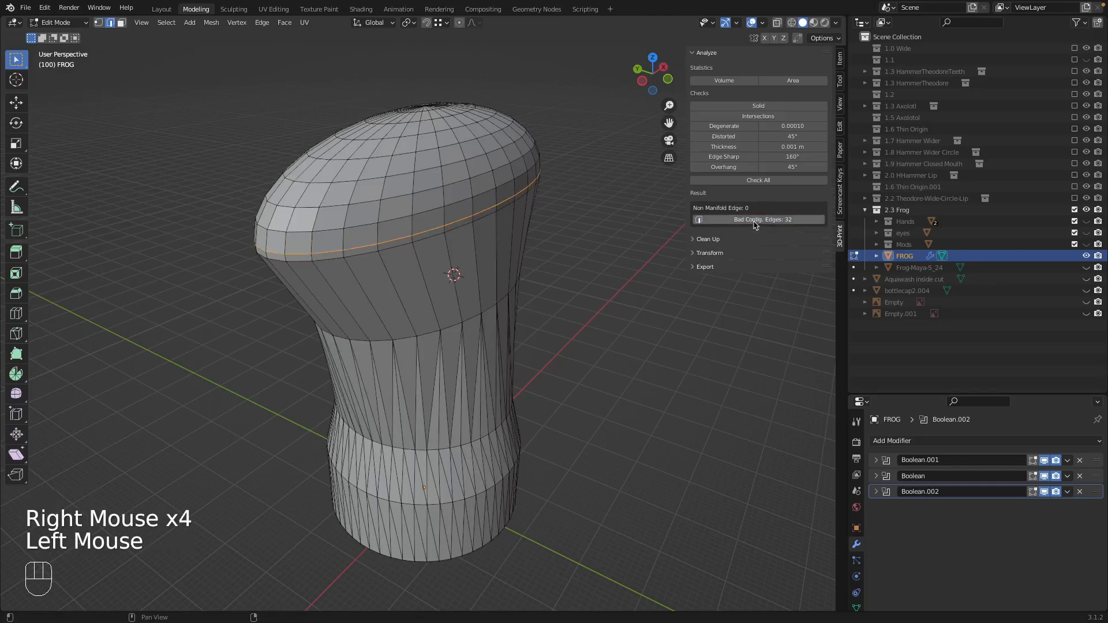
middle_click_drag(527, 227, 495, 229)
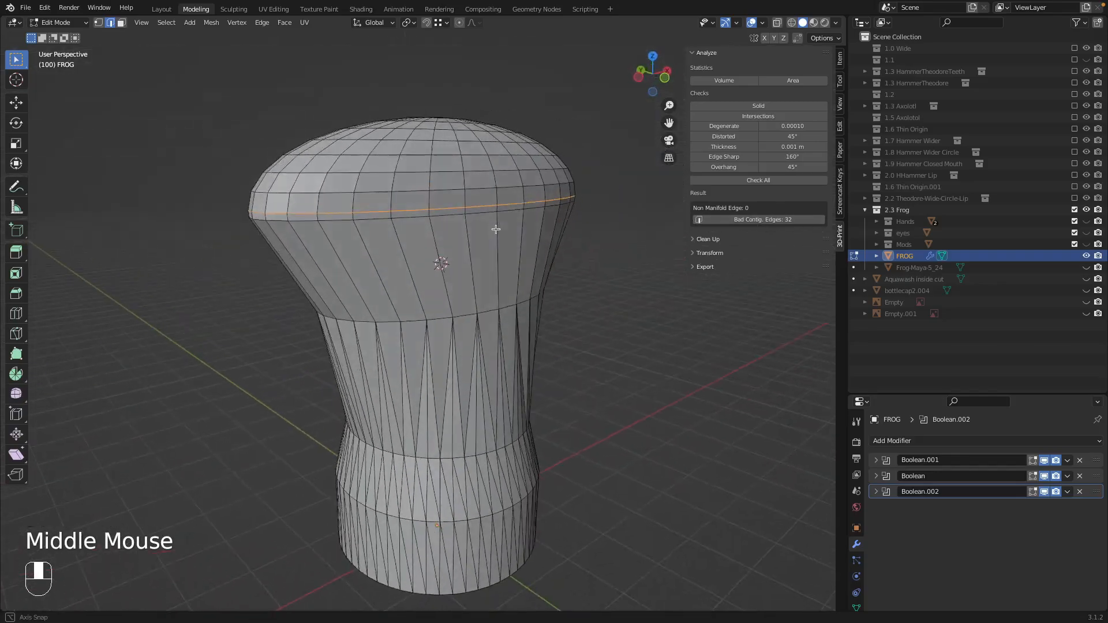
key("ctrl+Tab")
right_click(450, 237)
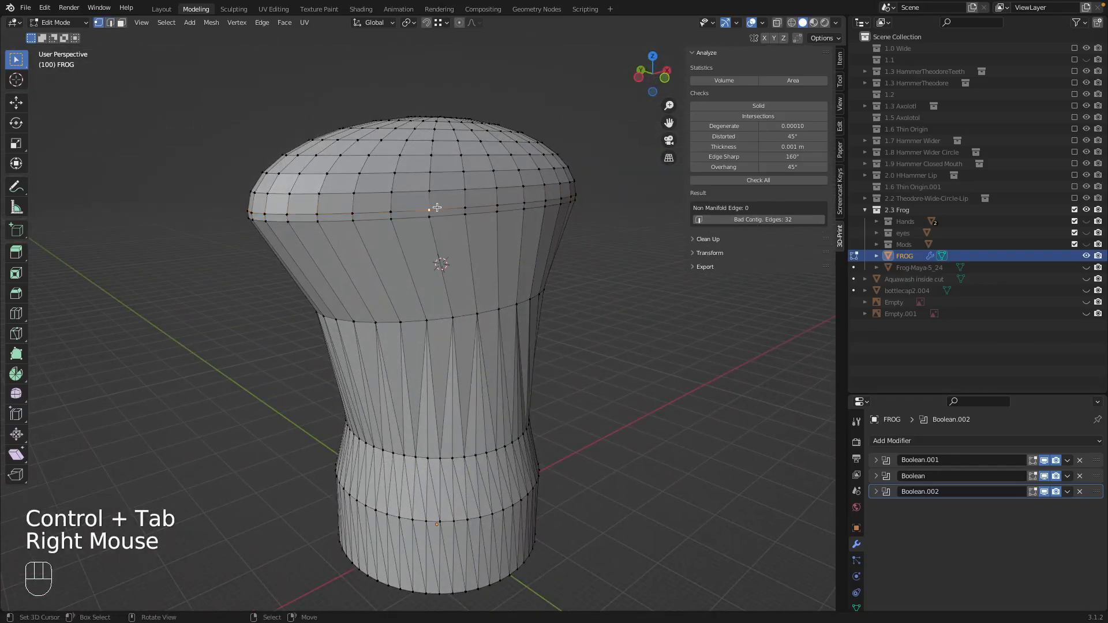
key("g")
key("Escape")
scroll(440, 212, "down", 1)
scroll(440, 213, "up", 2)
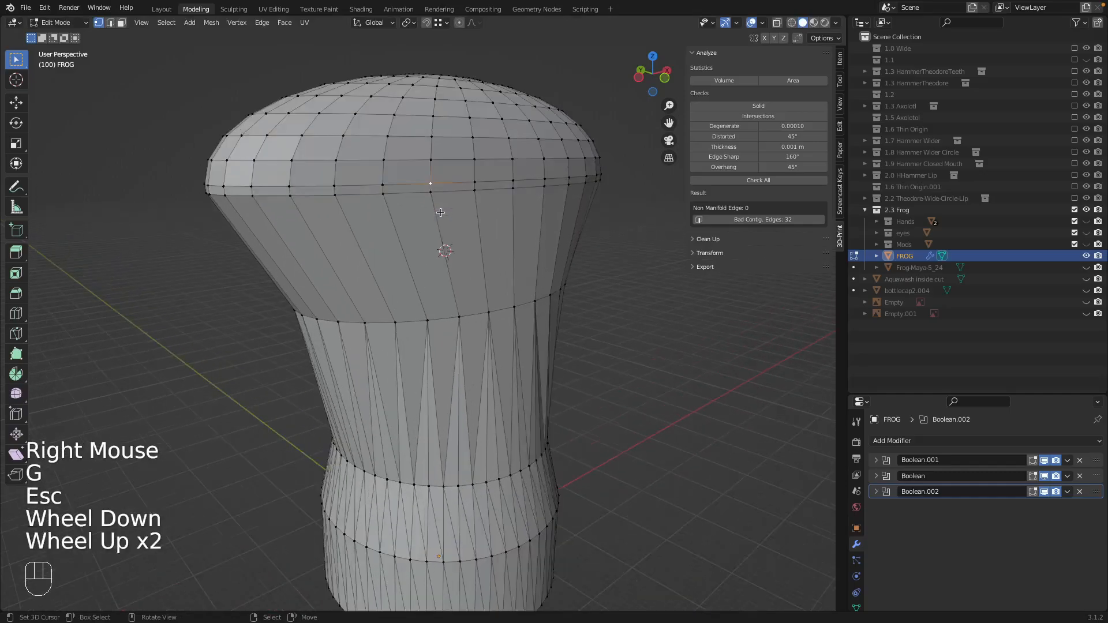
- Select all of FROG's vertices and merge them by distance
scroll(449, 216, "down", 1)
key("a")
key("a")
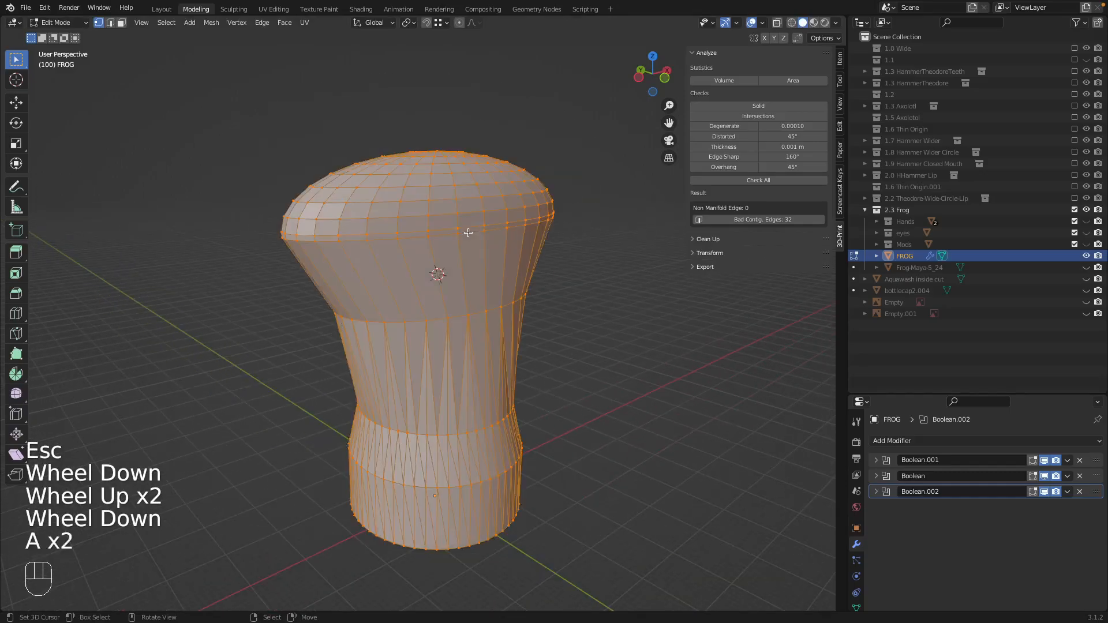
key("m")
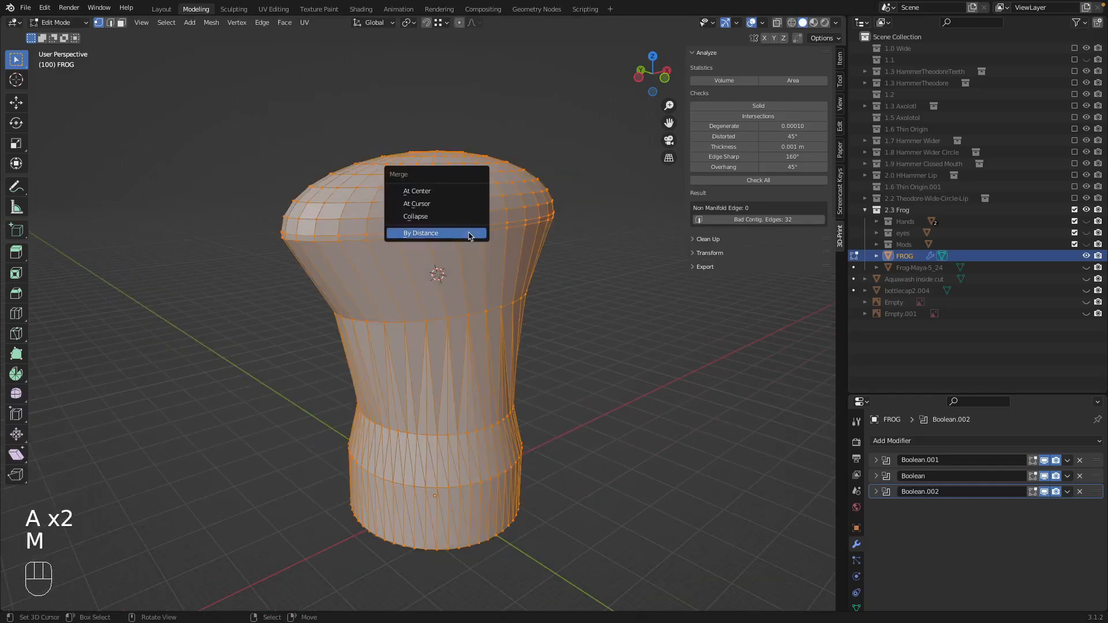
left_click(469, 234)
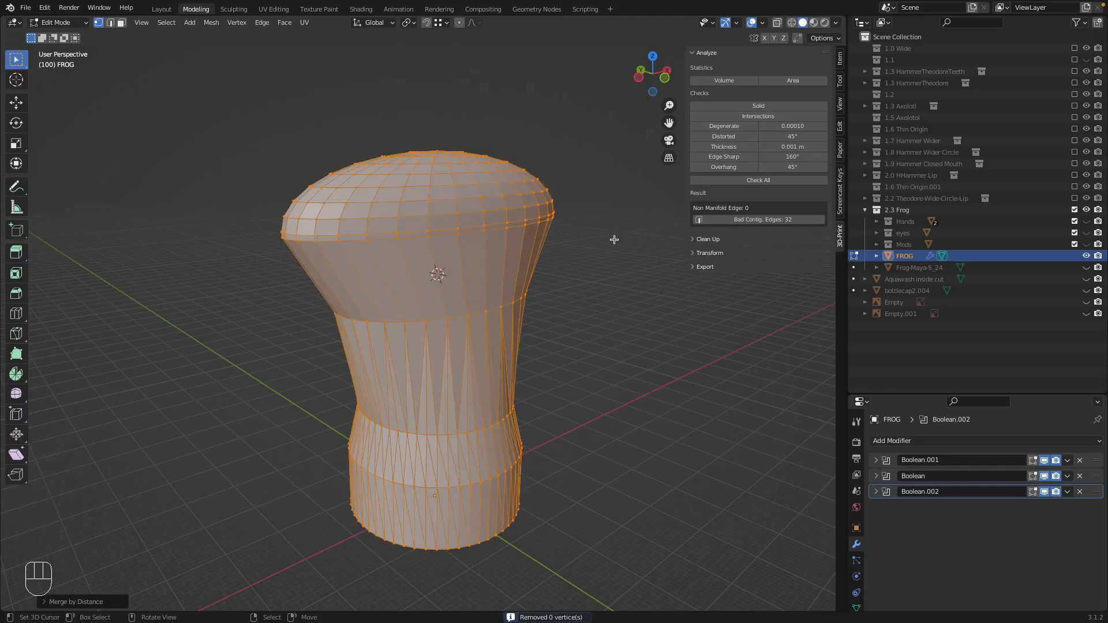
middle_click_drag(581, 261, 583, 297)
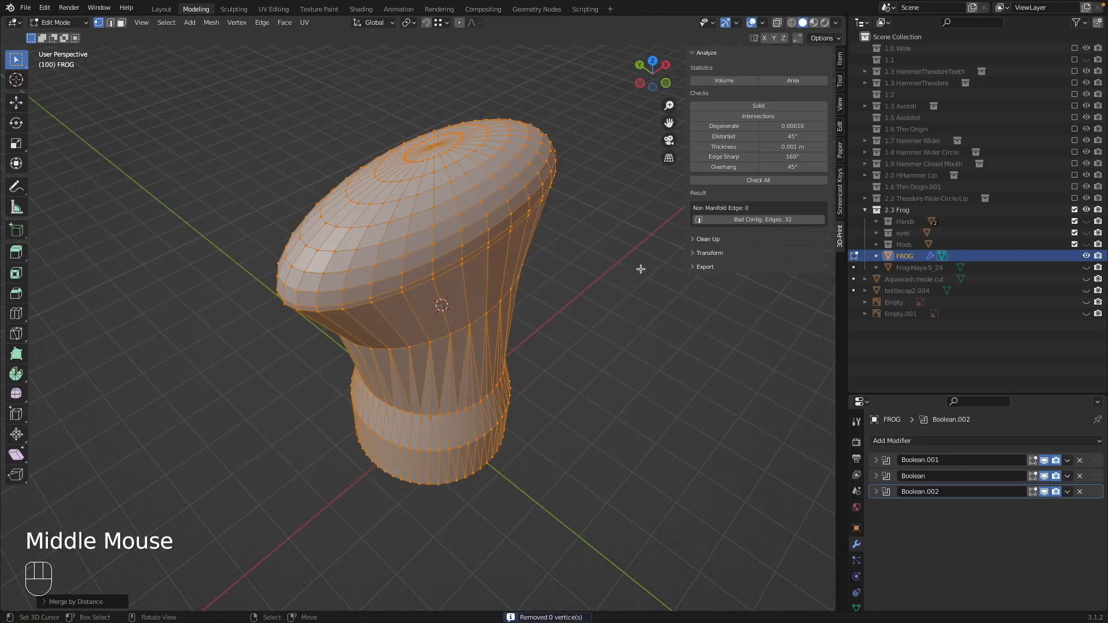
- Recalculate the normals of FROG's fully selected mesh to the outside
left_click(840, 105)
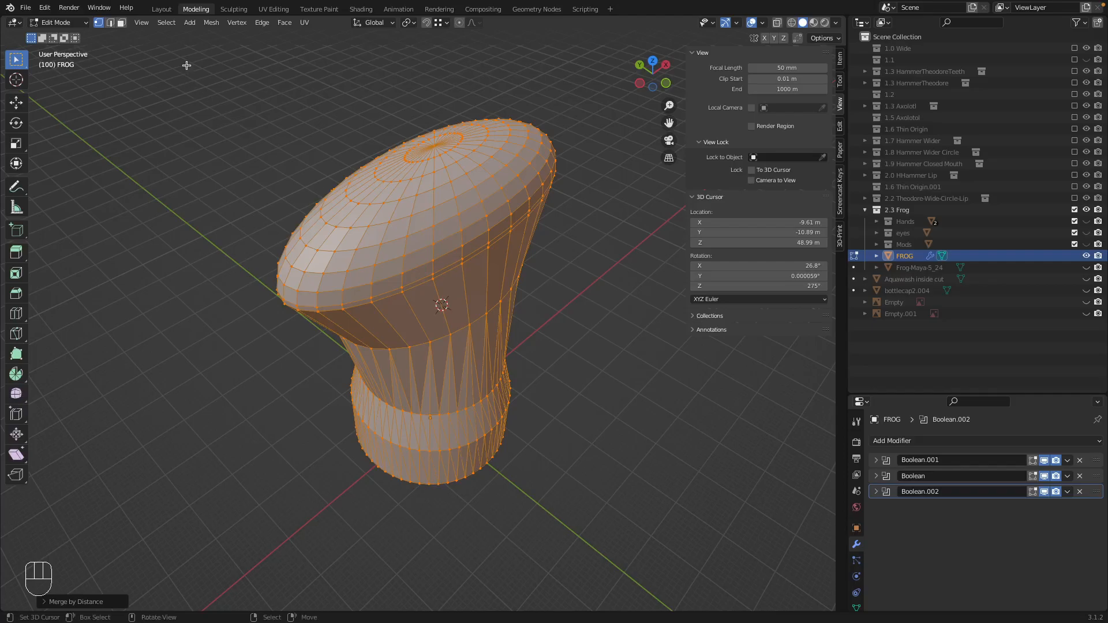
left_click(141, 23)
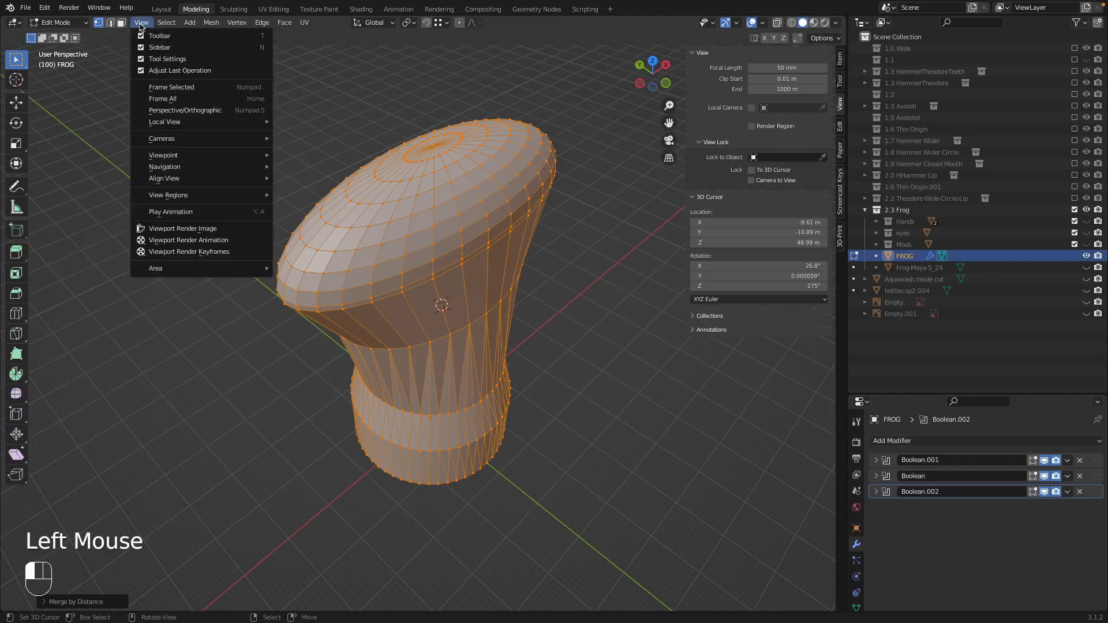
mouse_move(202, 190)
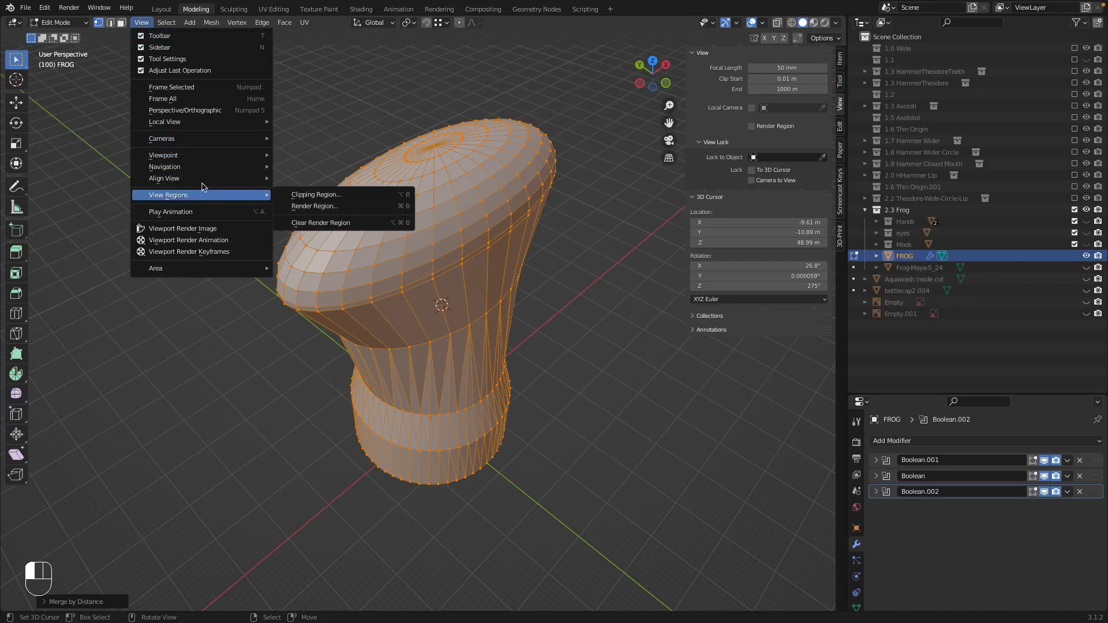
left_click(212, 23)
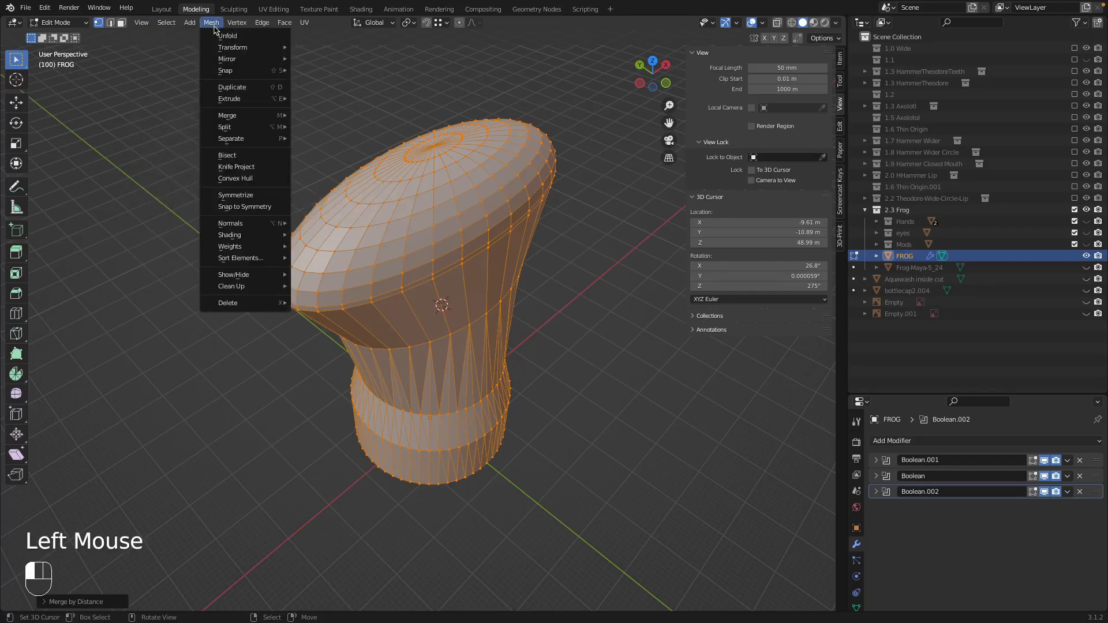
mouse_move(257, 277)
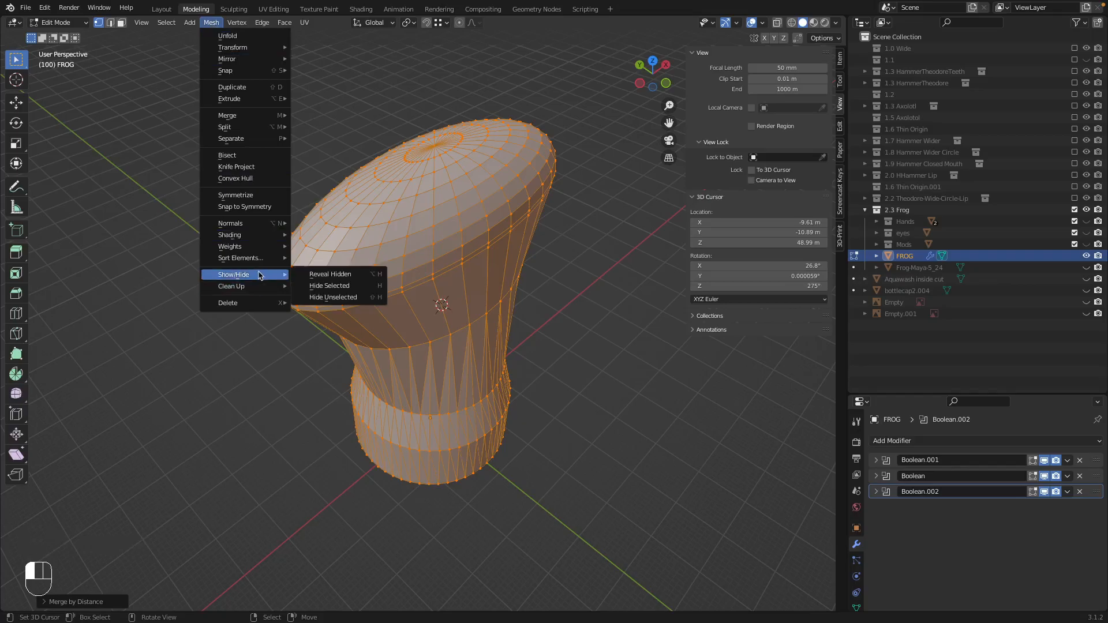
mouse_move(268, 227)
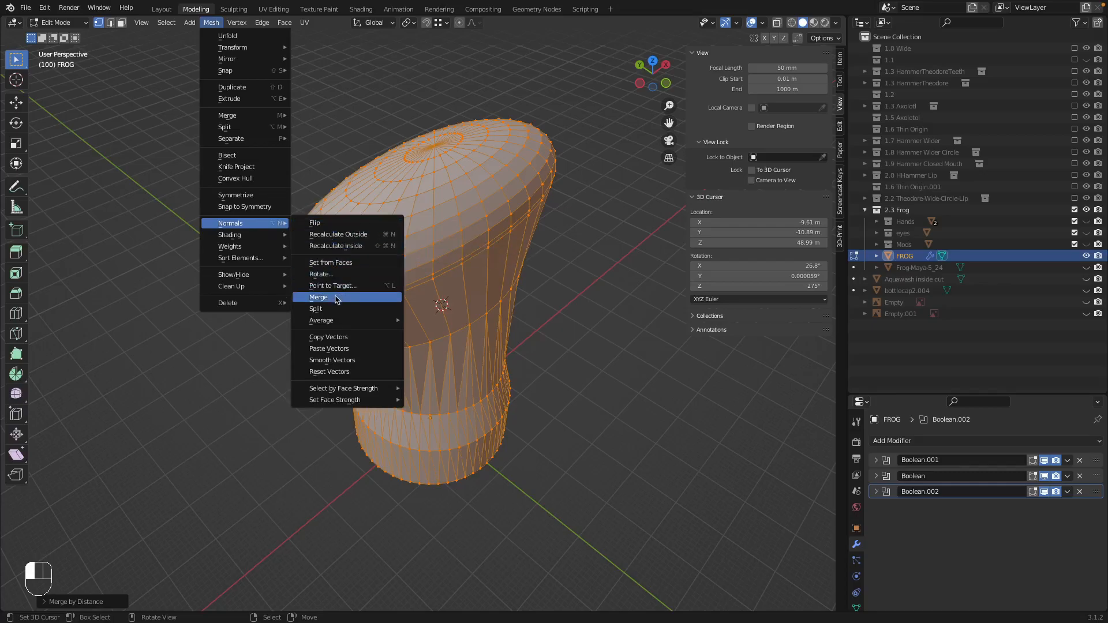
left_click(337, 237)
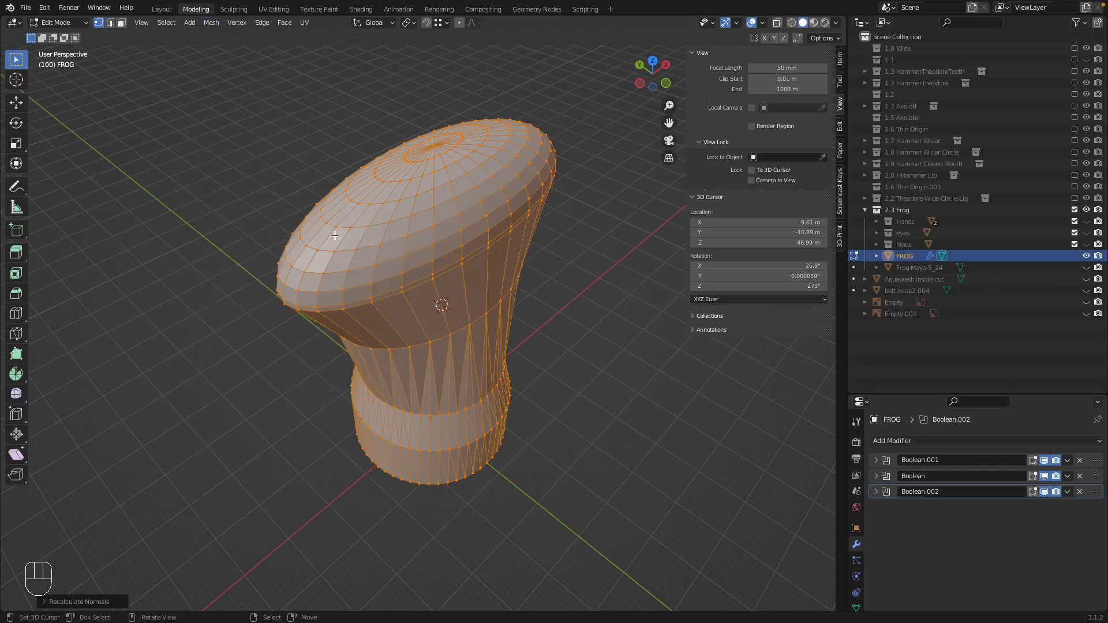
- Toggle FROG between Object and Edit Mode, then rerun the Solid check on it and view the mesh
key("Tab")
key("Tab")
key("Tab")
key("Tab")
key("Tab")
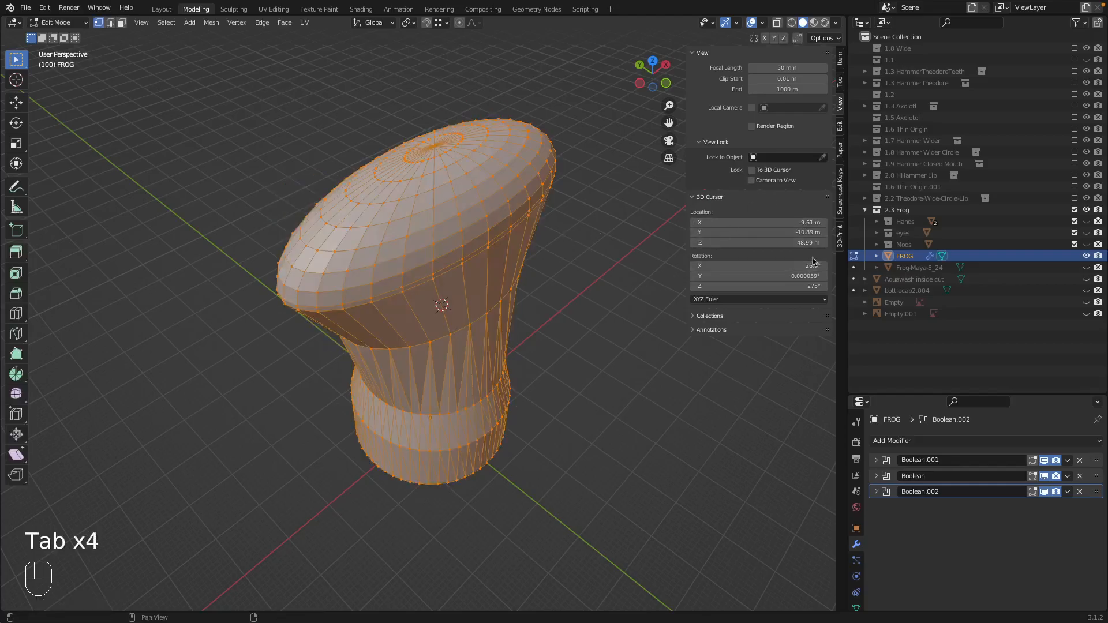
left_click(841, 232)
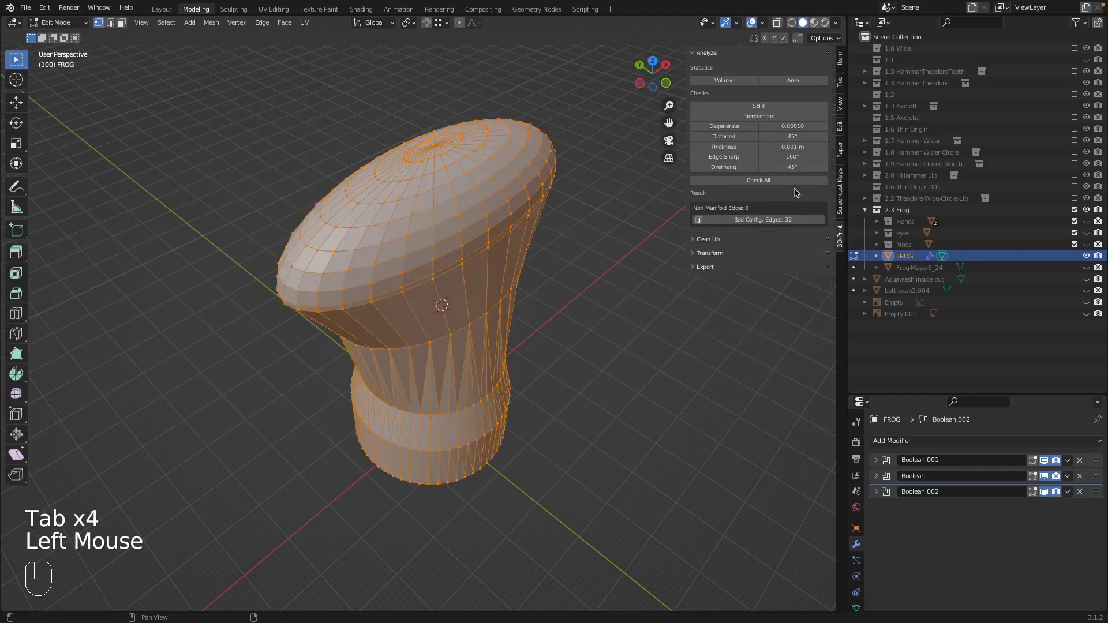
left_click(761, 106)
mouse_move(552, 250)
middle_mouse_down()
mouse_move(576, 233)
mouse_move(543, 244)
middle_mouse_up()
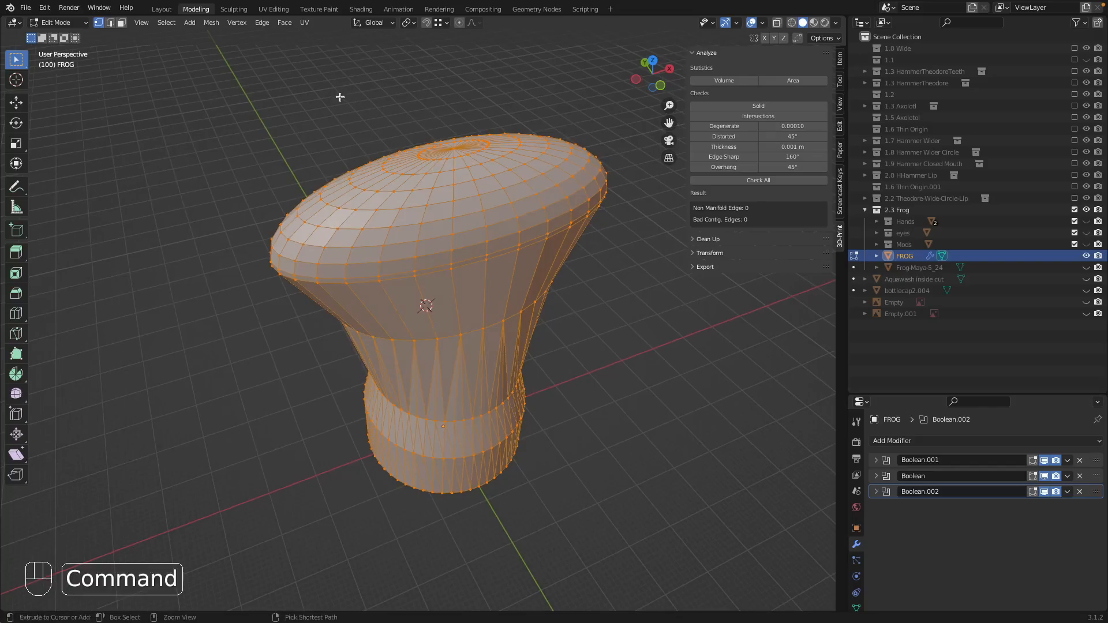
- Undo the normals recalculation on FROG and repeat the Solid check in Edit Mode
key("super+z")
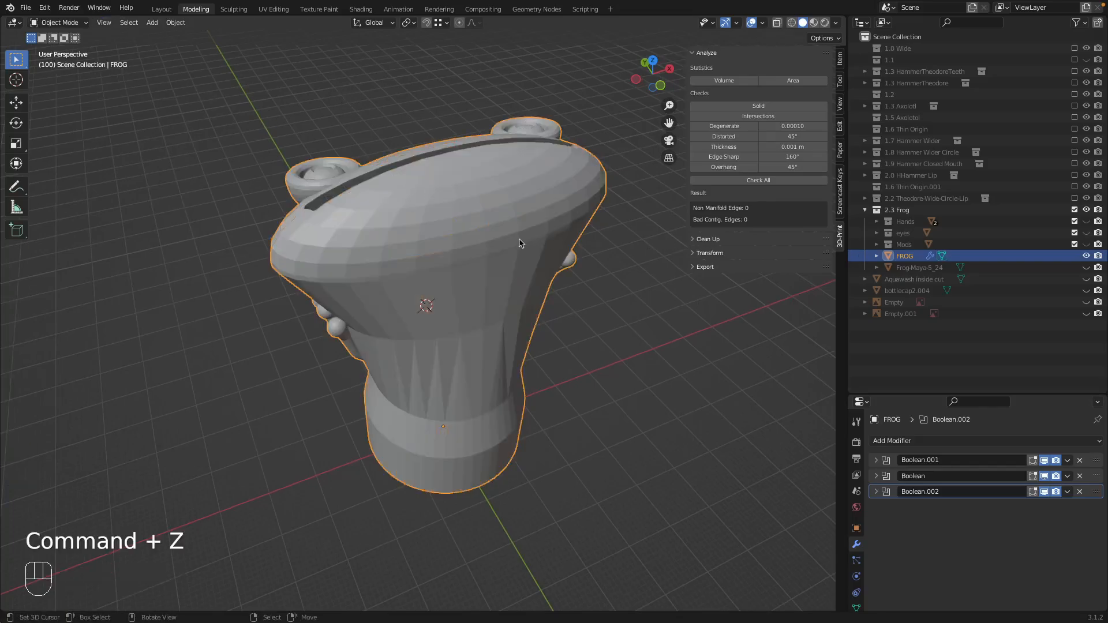
key("Tab")
left_click(761, 106)
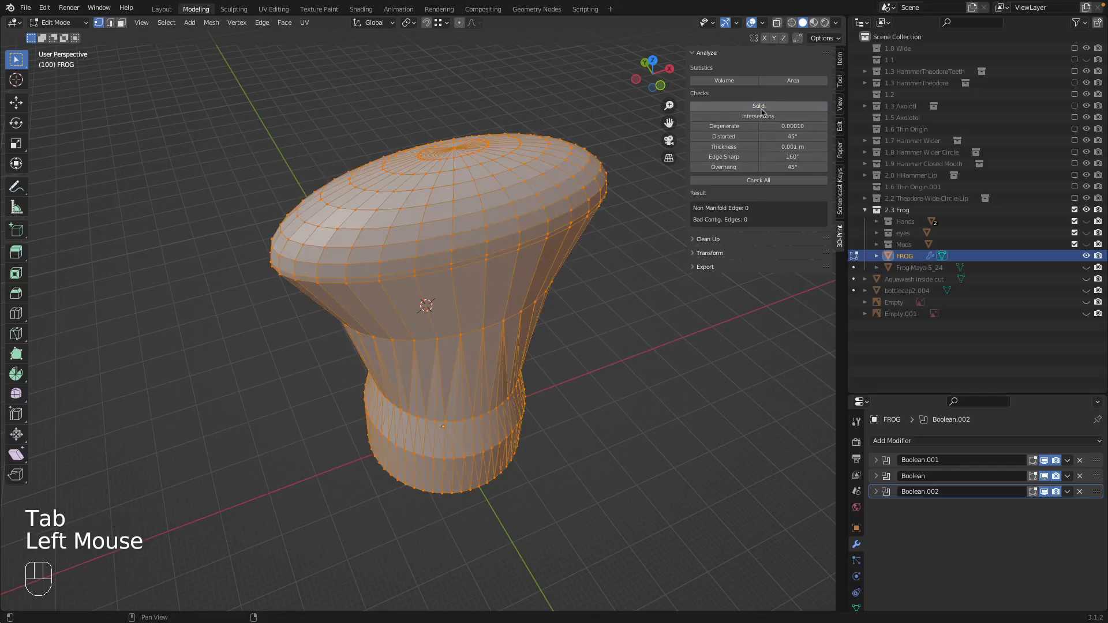
key("super+z")
key("super+z")
key("super+z")
key("super+z")
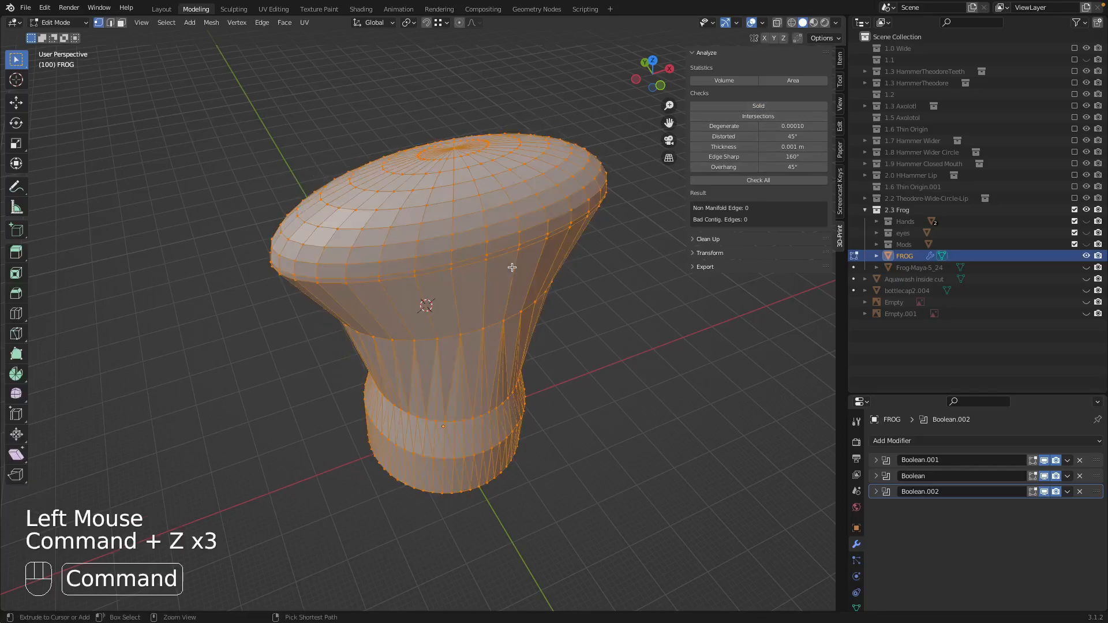
key("super+z")
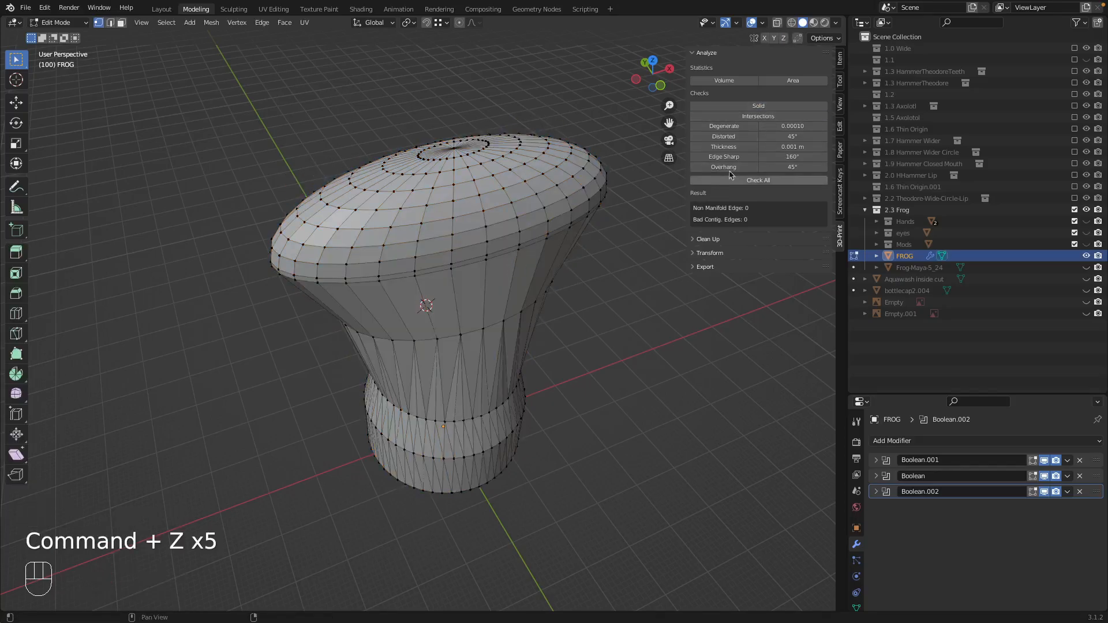
left_click(759, 106)
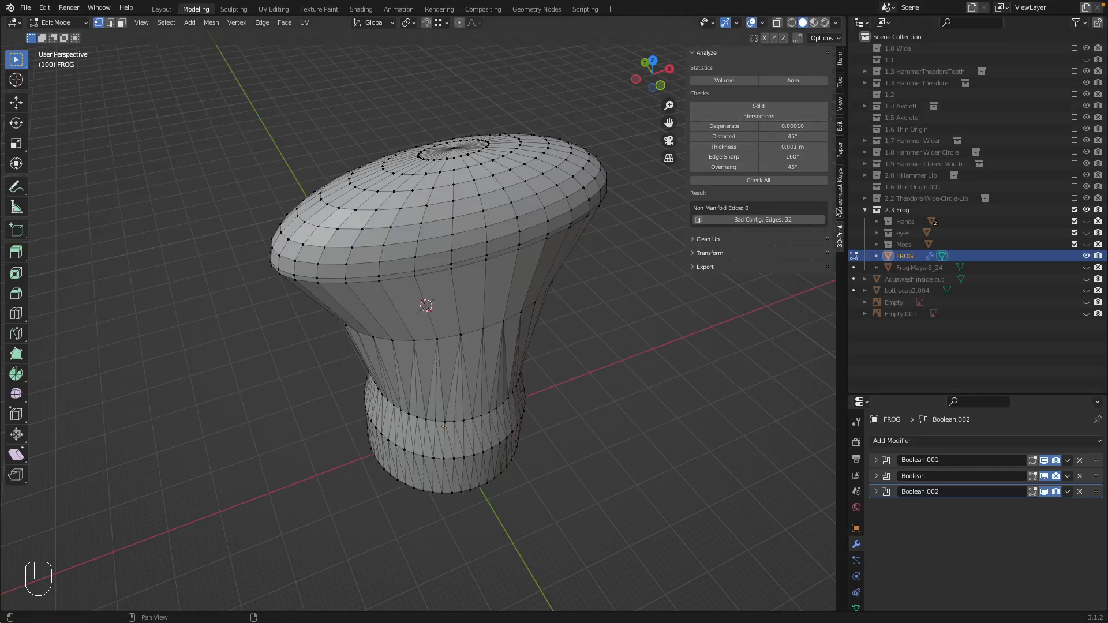
- Enable the face normals overlay and increase the display size of the normal lines
left_click(841, 107)
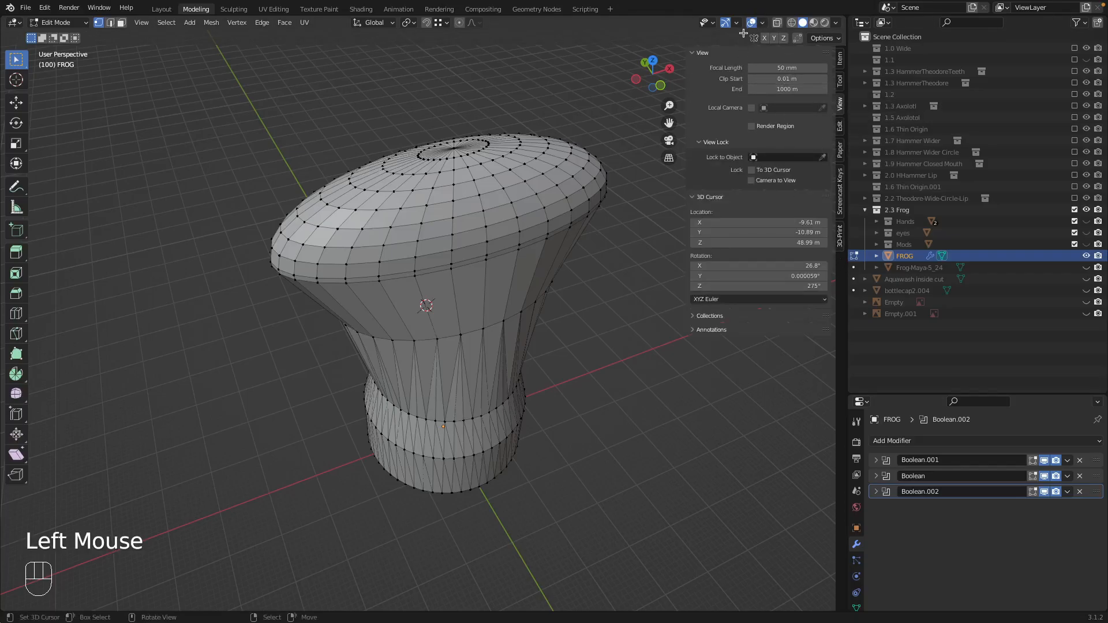
left_click(764, 25)
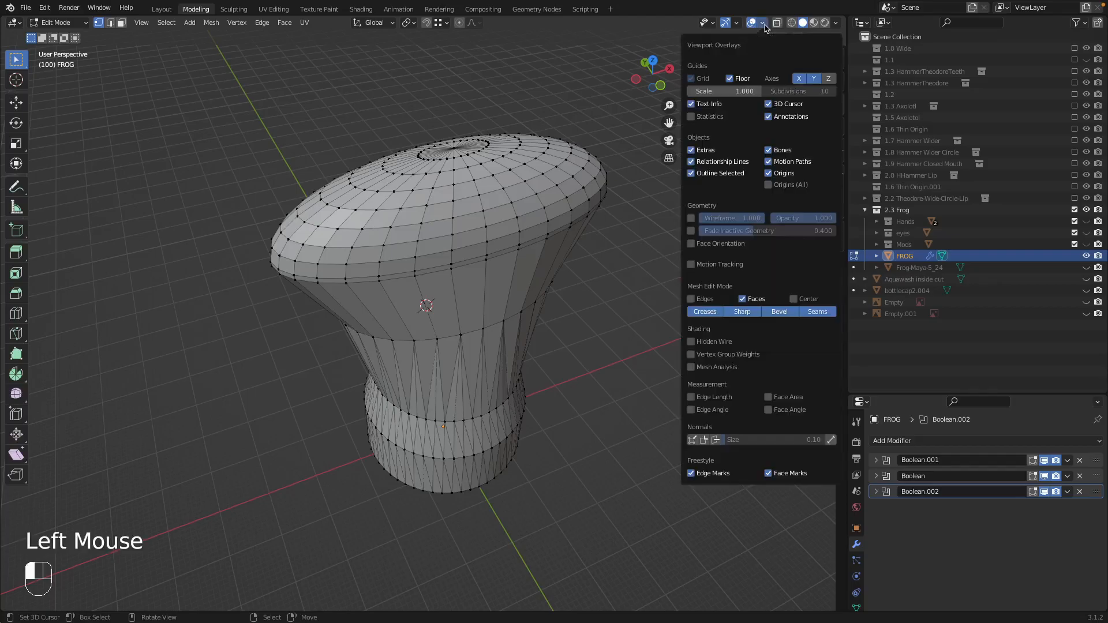
left_click(717, 441)
middle_click_drag(432, 348, 451, 352)
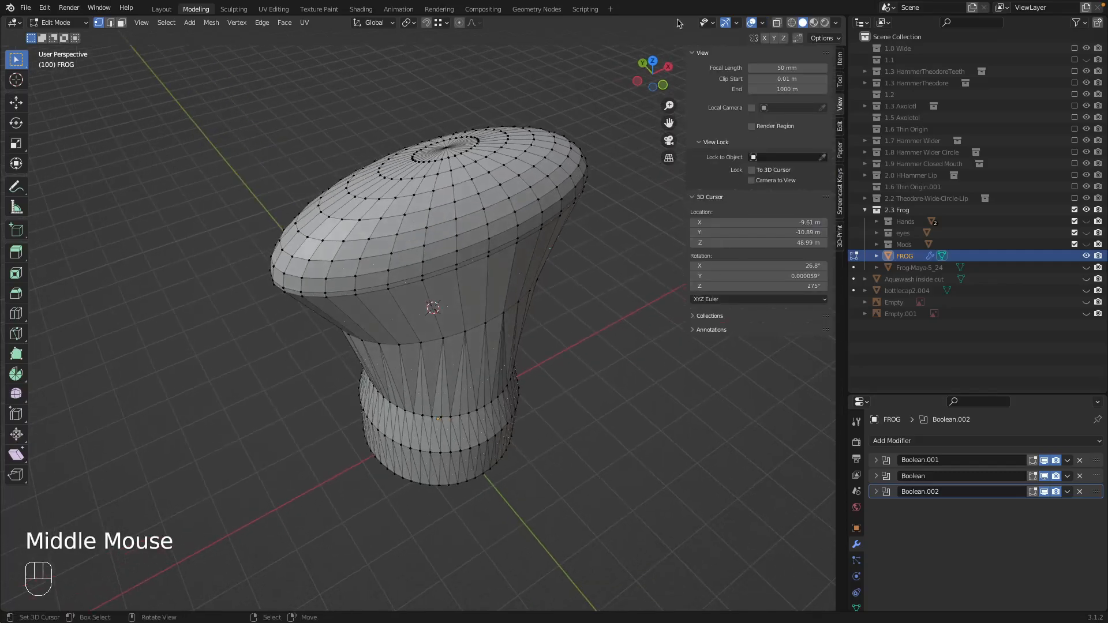
left_click(763, 23)
left_click_drag(732, 444, 826, 440)
- Examine the direction of the face normals on FROG's head compared with its neck and base
middle_click_drag(445, 319, 390, 128)
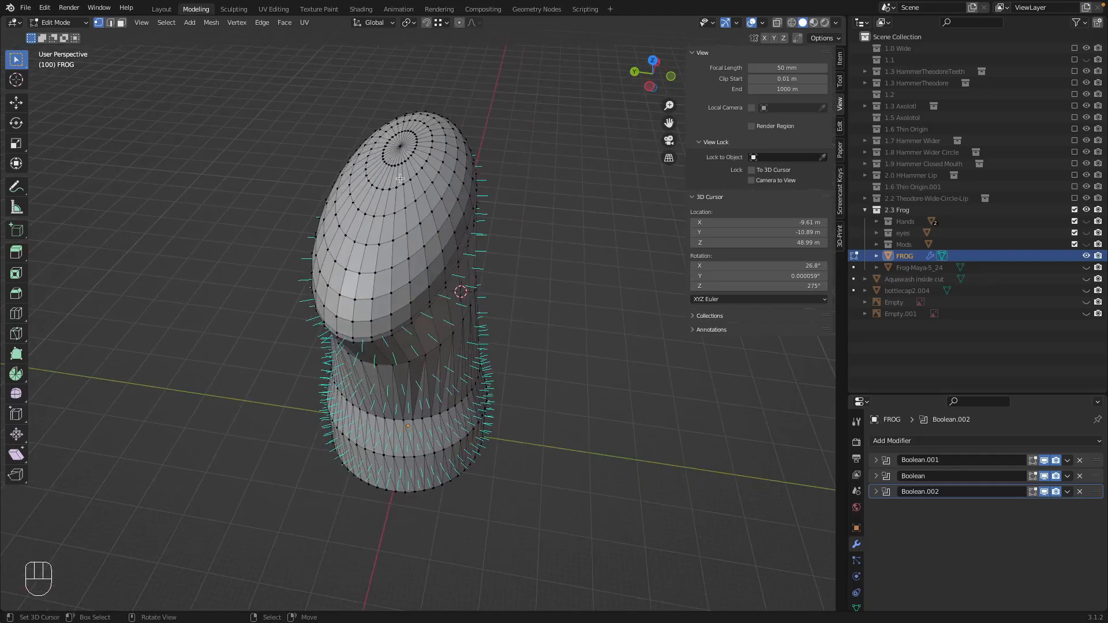
scroll(402, 179, "down", 2)
scroll(402, 180, "up", 4)
scroll(397, 176, "down", 2)
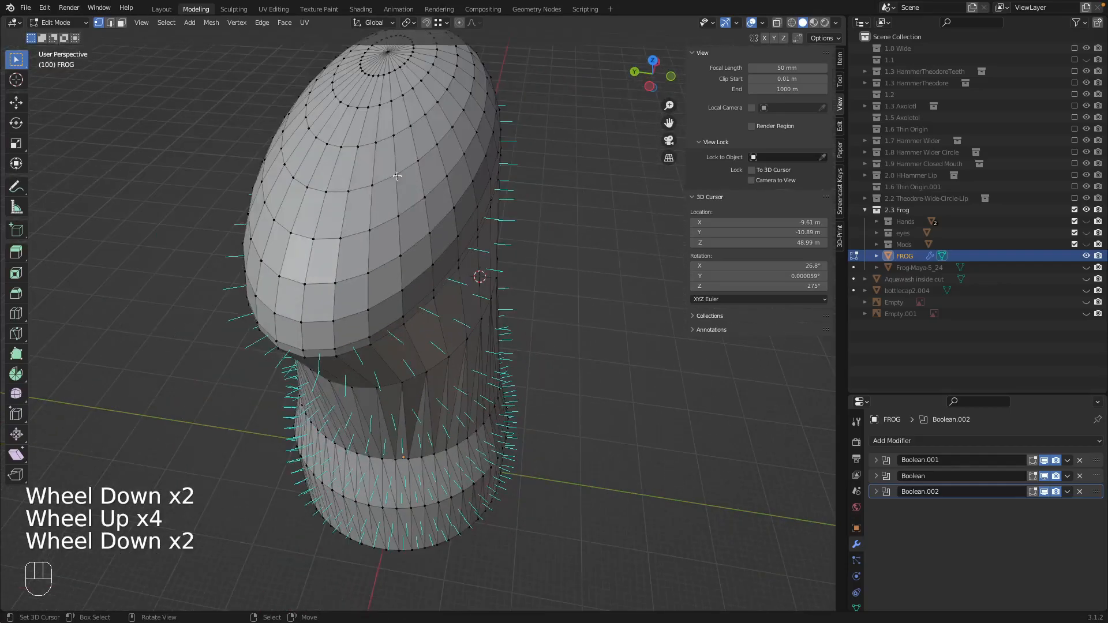
middle_click_drag(397, 175, 381, 272, "shift")
scroll(454, 296, "down", 2)
scroll(453, 297, "up", 4)
scroll(445, 284, "down", 4)
scroll(443, 284, "down", 3)
scroll(443, 285, "down", 1)
scroll(441, 323, "down", 2)
scroll(440, 341, "up", 4)
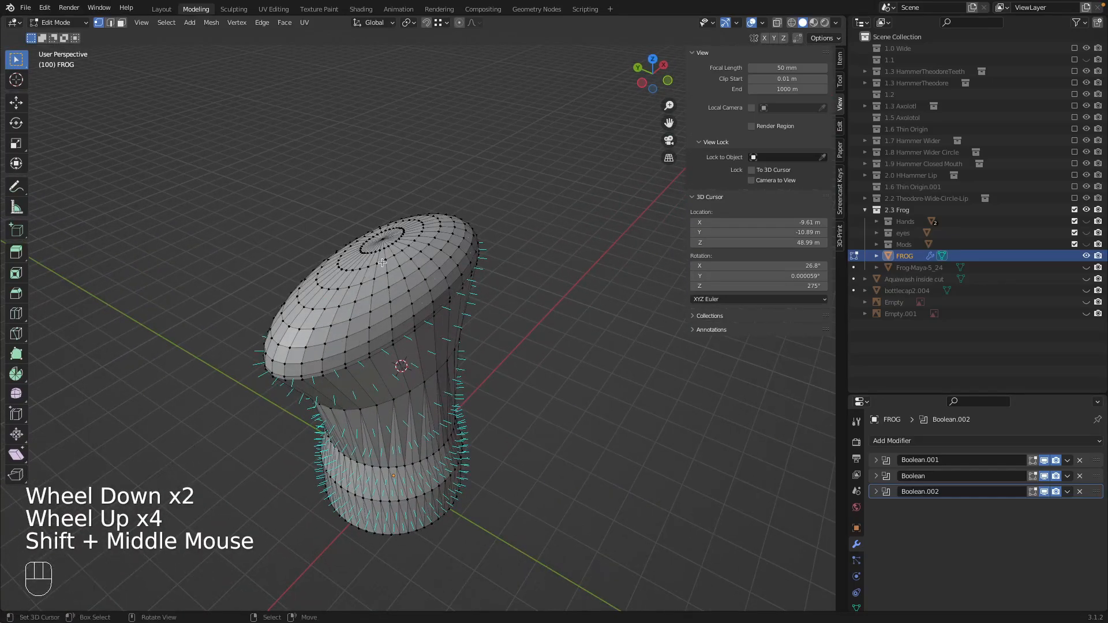
middle_click_drag(465, 251, 226, 106)
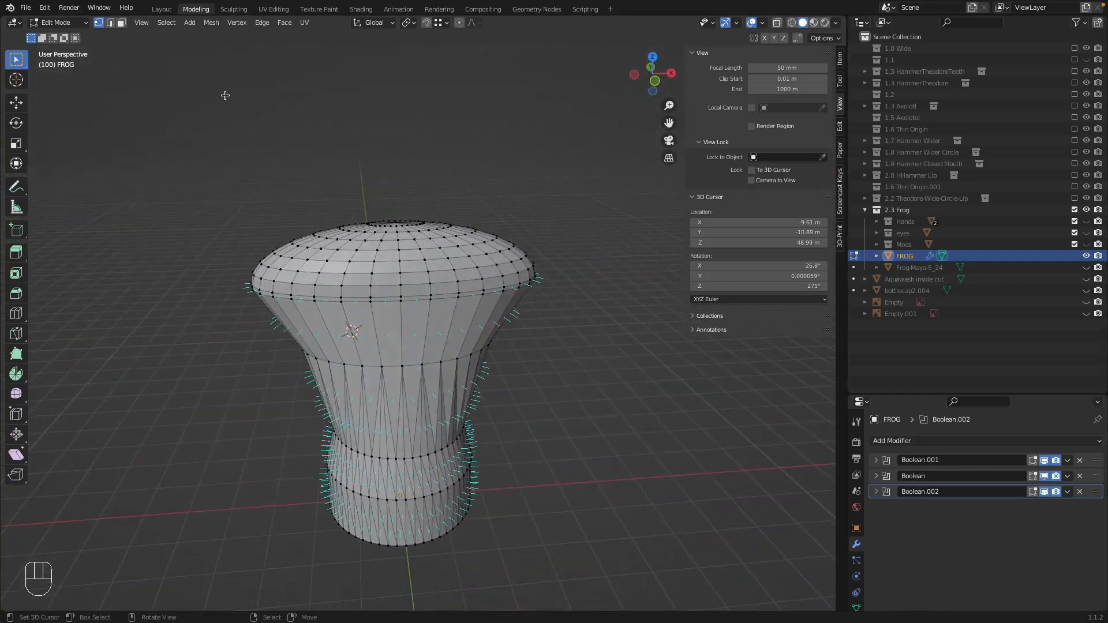
- Select all of FROG's faces in face selection mode, recalculate their normals to the outside and leave Edit Mode
key("a")
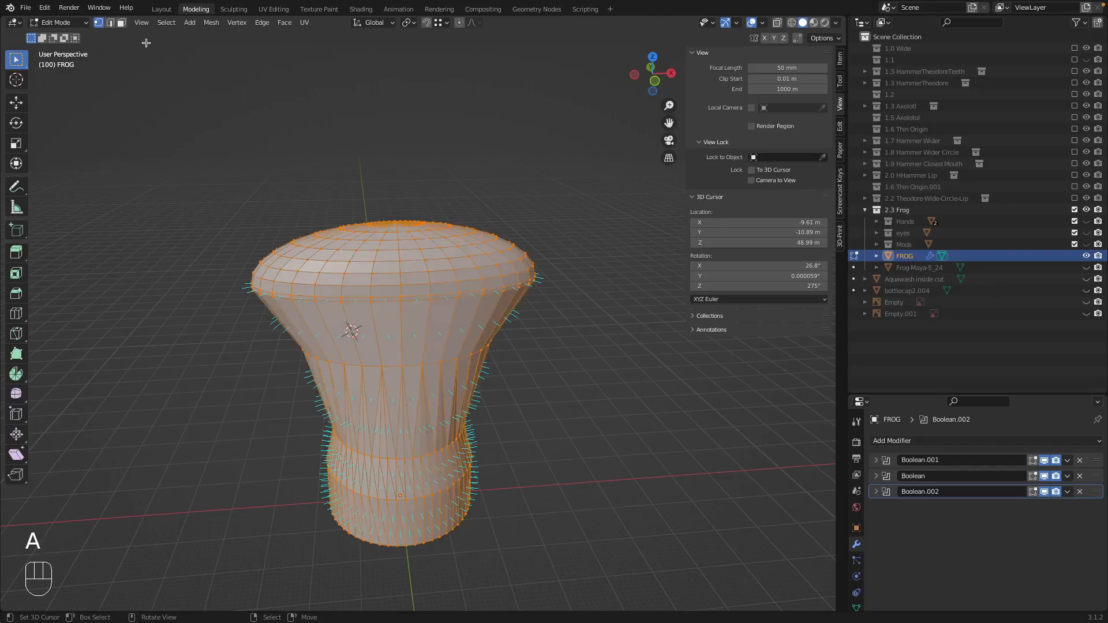
left_click(122, 32)
left_click(121, 22)
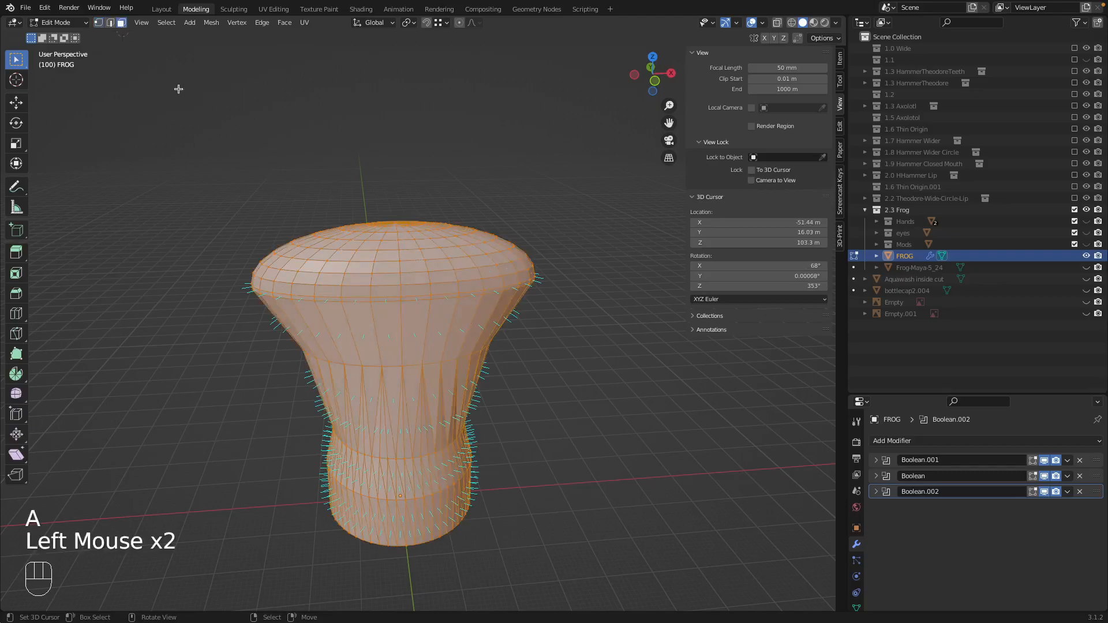
left_click(211, 22)
mouse_move(250, 223)
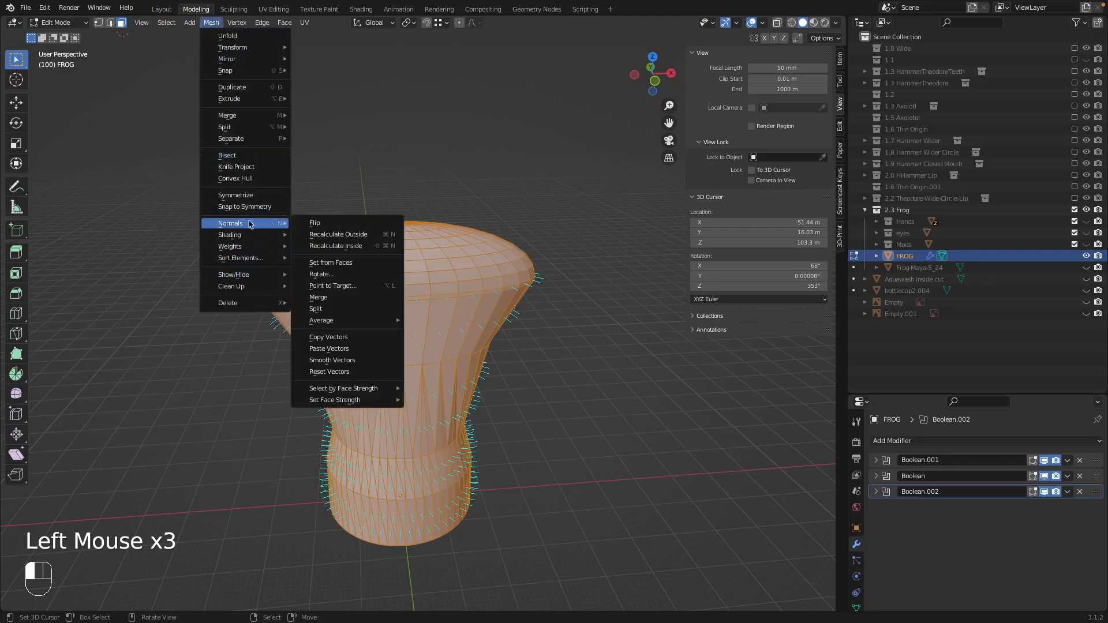
left_click(336, 238)
middle_click_drag(416, 280, 420, 304)
key("Tab")
scroll(412, 359, "down", 2)
middle_click_drag(412, 358, 683, 369)
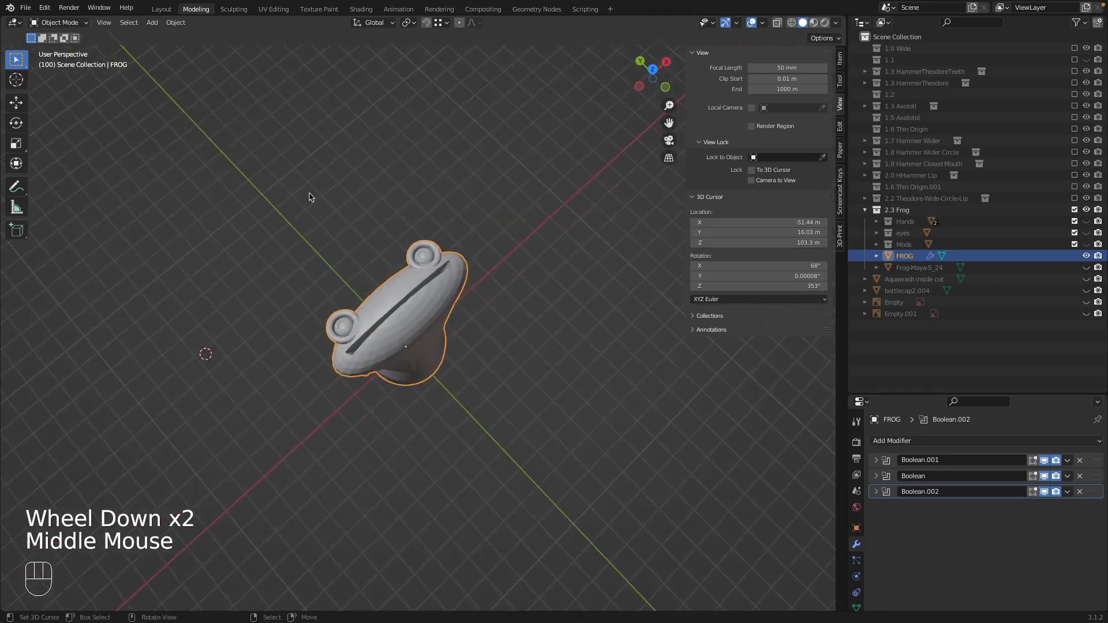
- Save the Blender file and export the selected FROG model as Frog export-3.stl in the Frog folder
key("super+s")
left_click(26, 7)
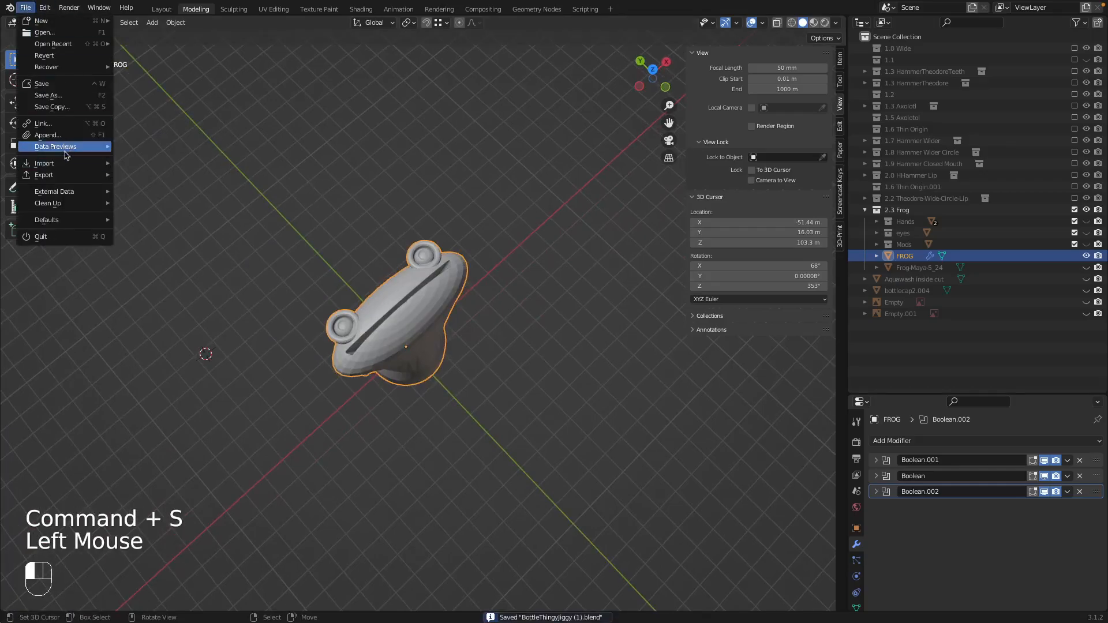
mouse_move(62, 175)
left_click(151, 267)
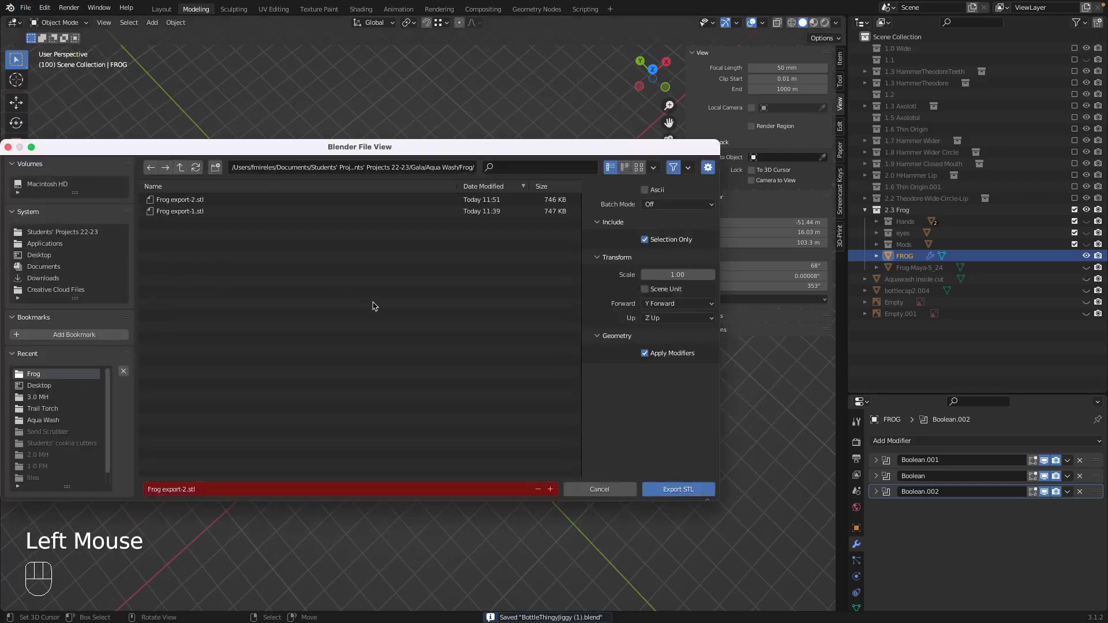
left_click(199, 199)
left_click(185, 489)
left_click(185, 489)
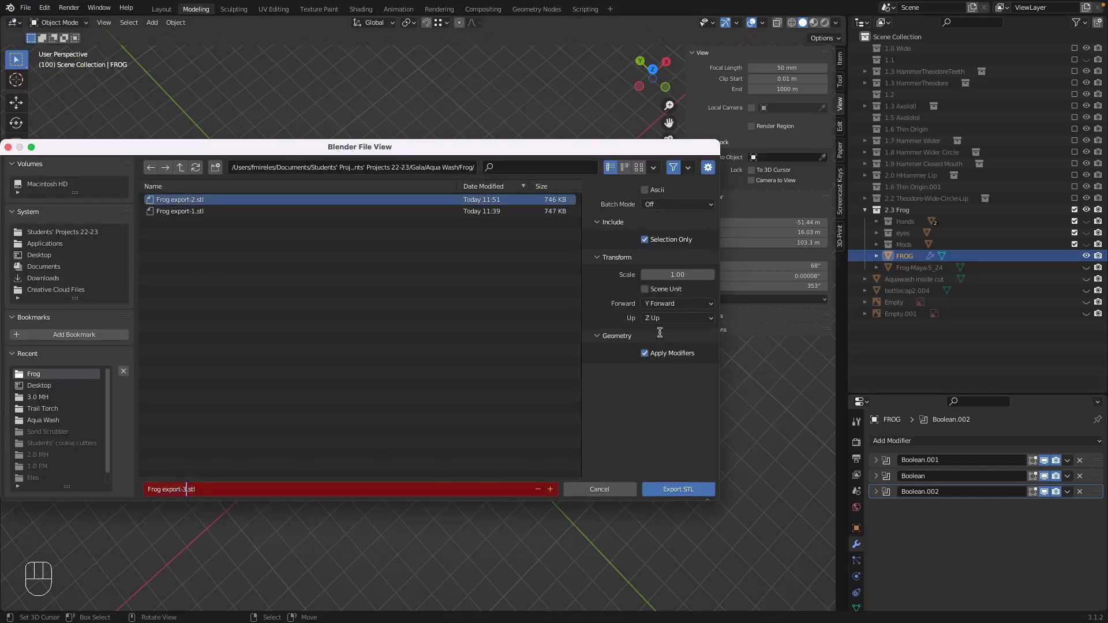
type("3")
left_click(665, 489)
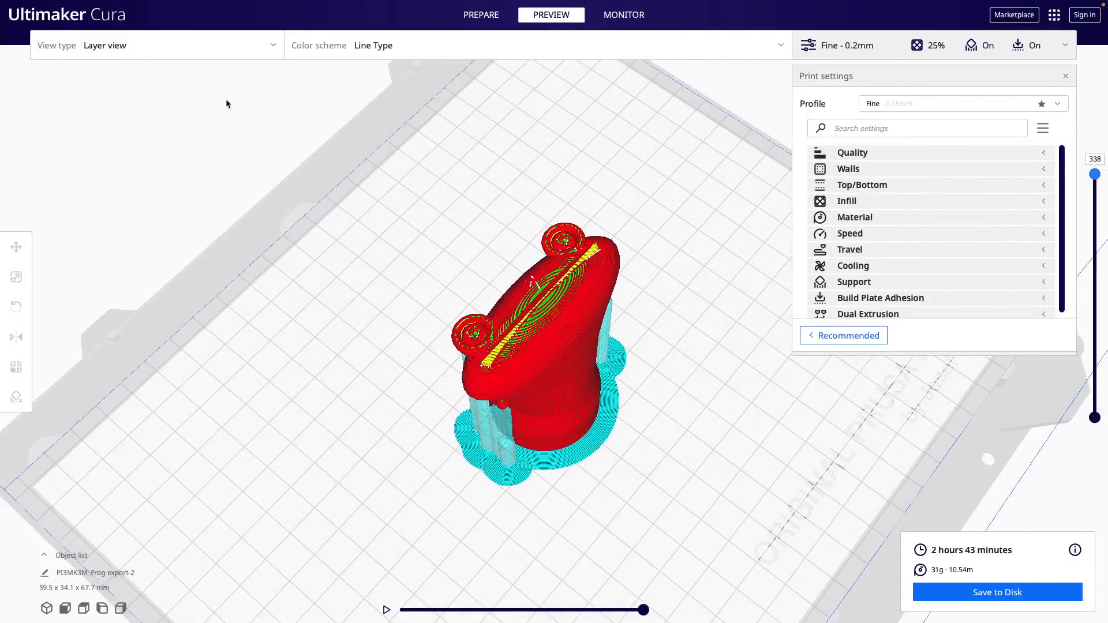
- In Ultimaker Cura, replace the model on the build plate with Frog export-3.stl and slice it
right_click(573, 188)
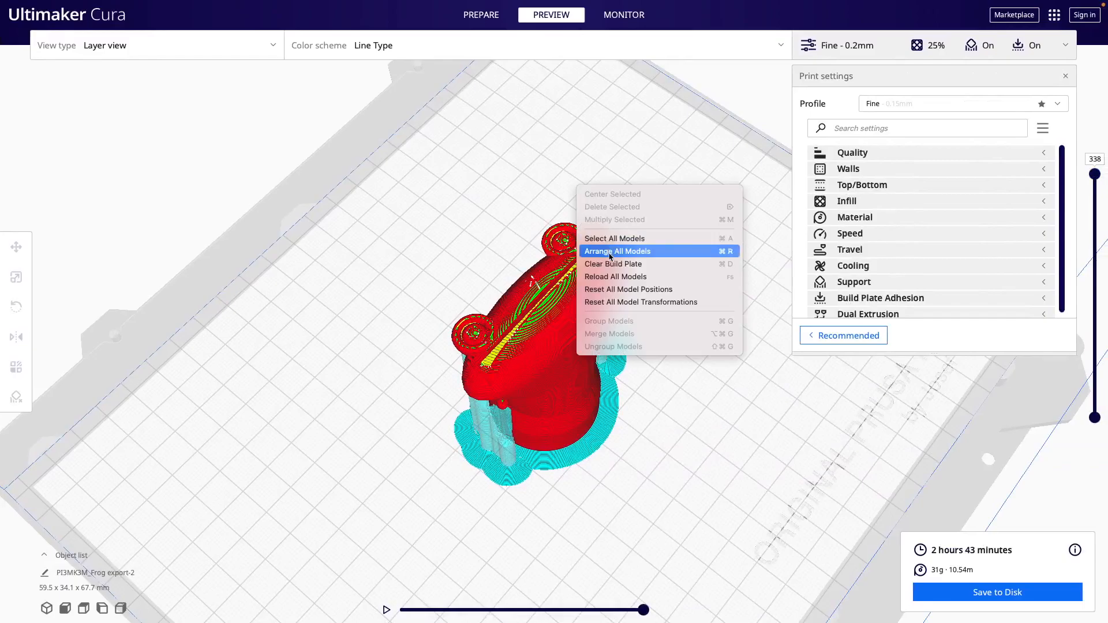
left_click(610, 263)
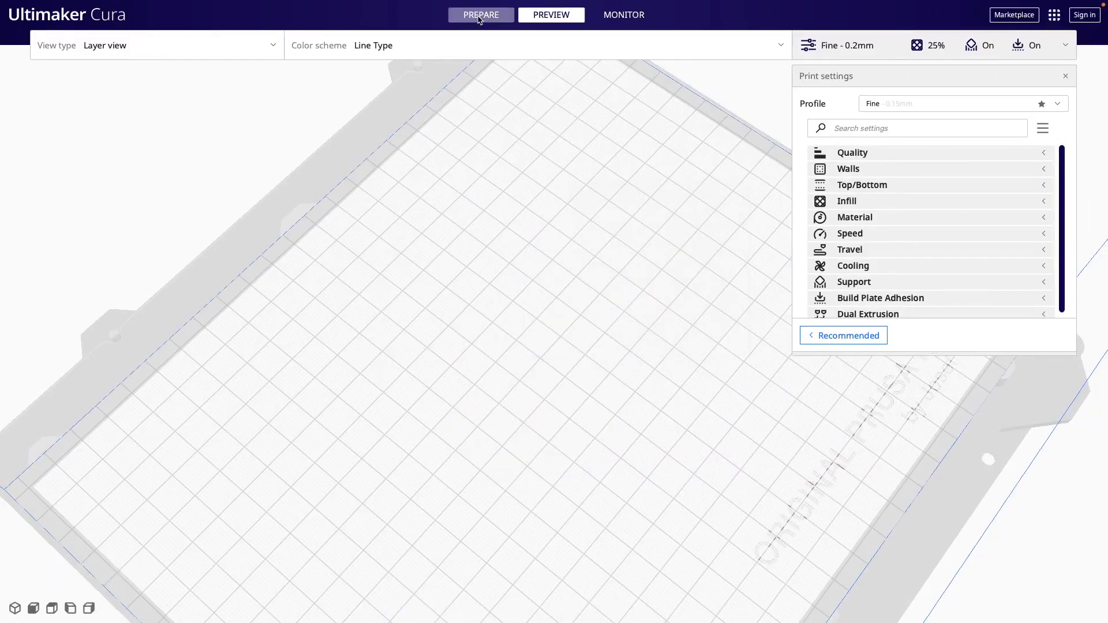
key("super+o")
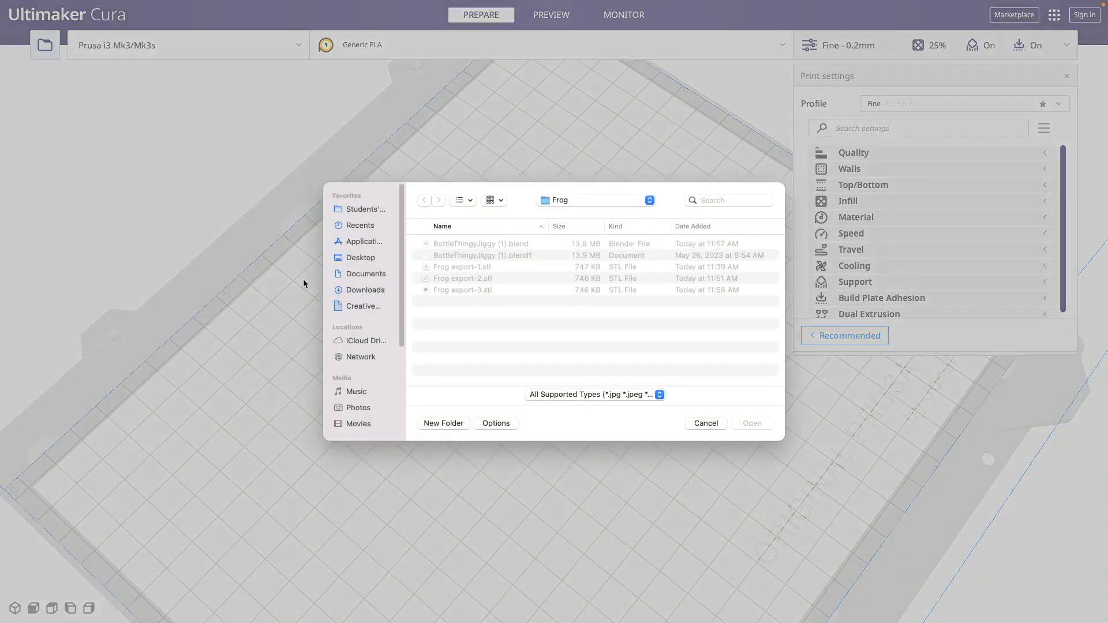
left_click(478, 290)
left_click(752, 423)
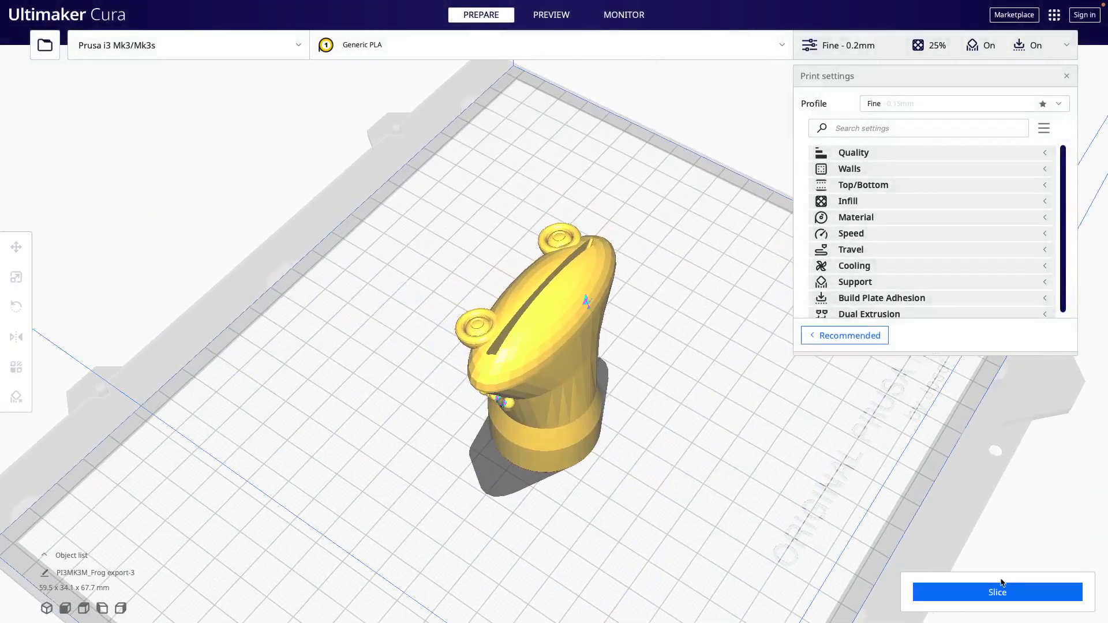
left_click(993, 584)
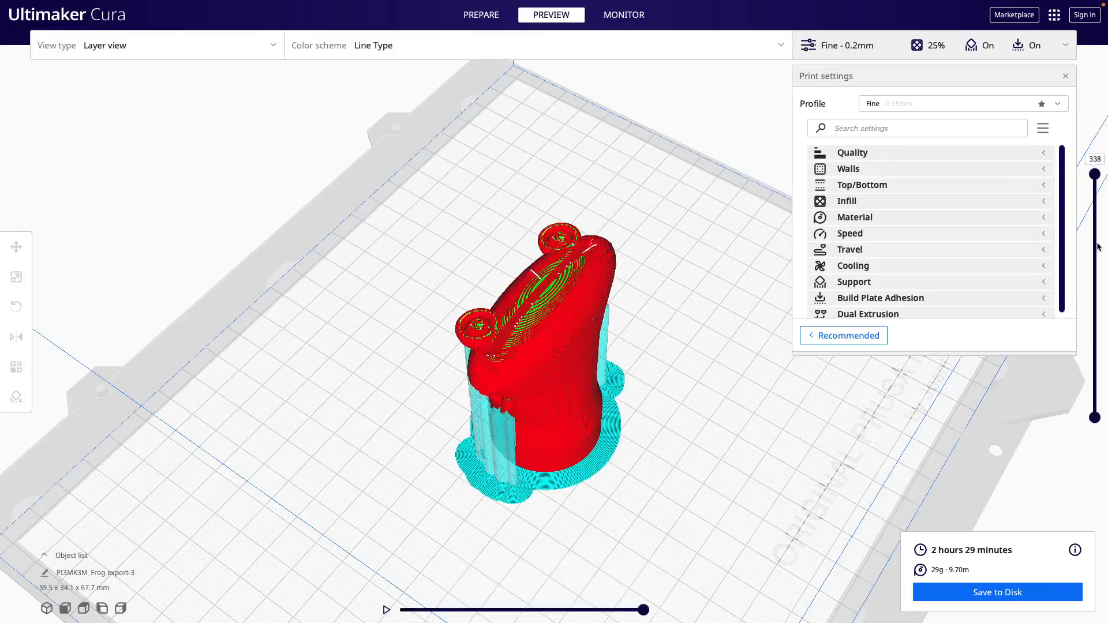
- Examine the frog's sliced layers from the top down to layer 215 and back, including the mouth, infill and hands
left_click_drag(1096, 180, 1087, 268)
scroll(679, 253, "up", 8)
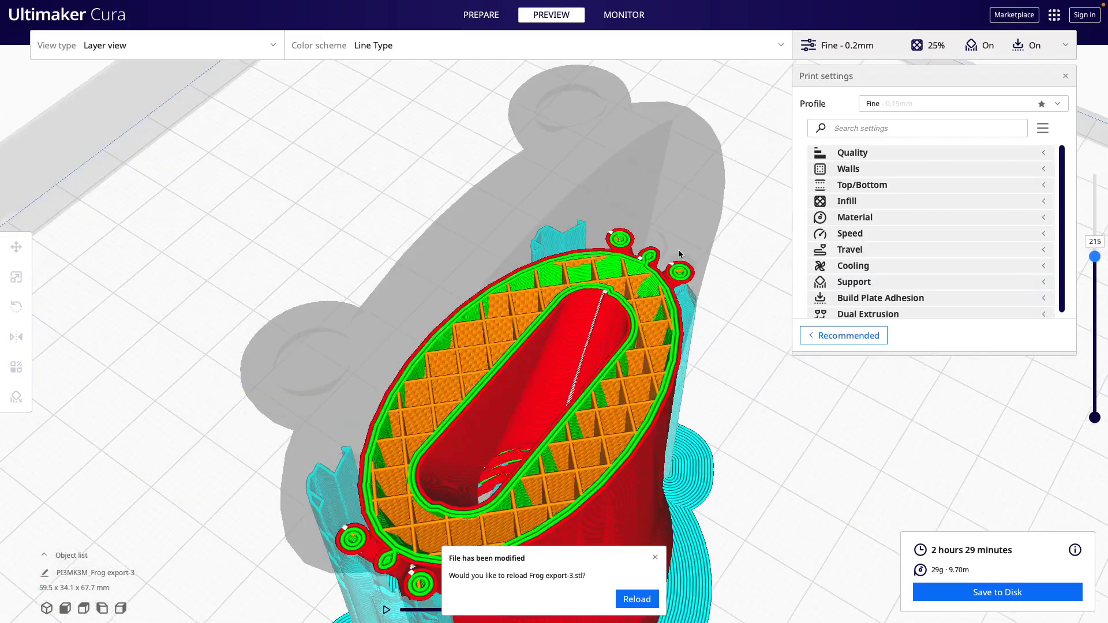
middle_click_drag(679, 251, 620, 273)
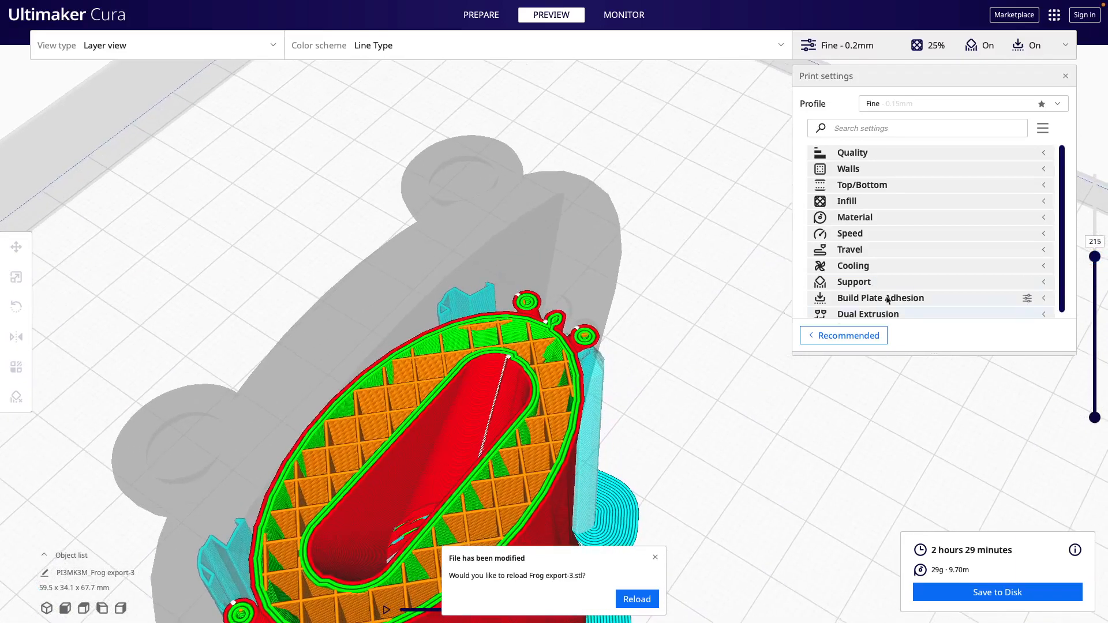
left_click_drag(1094, 256, 1087, 167)
right_click_drag(600, 325, 298, 422)
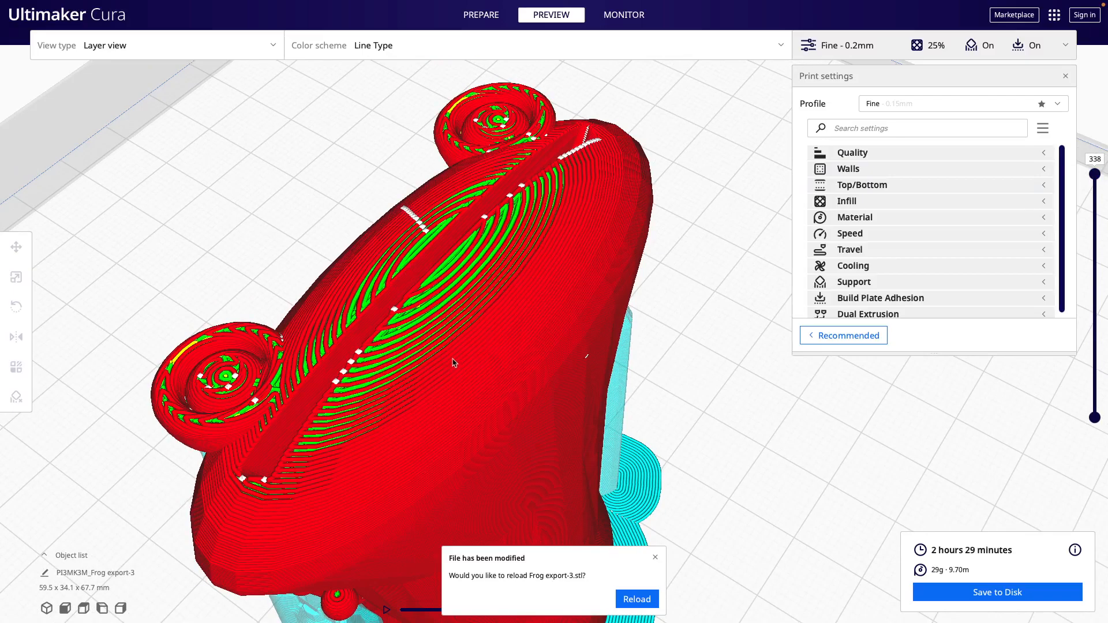
scroll(505, 398, "down", 5)
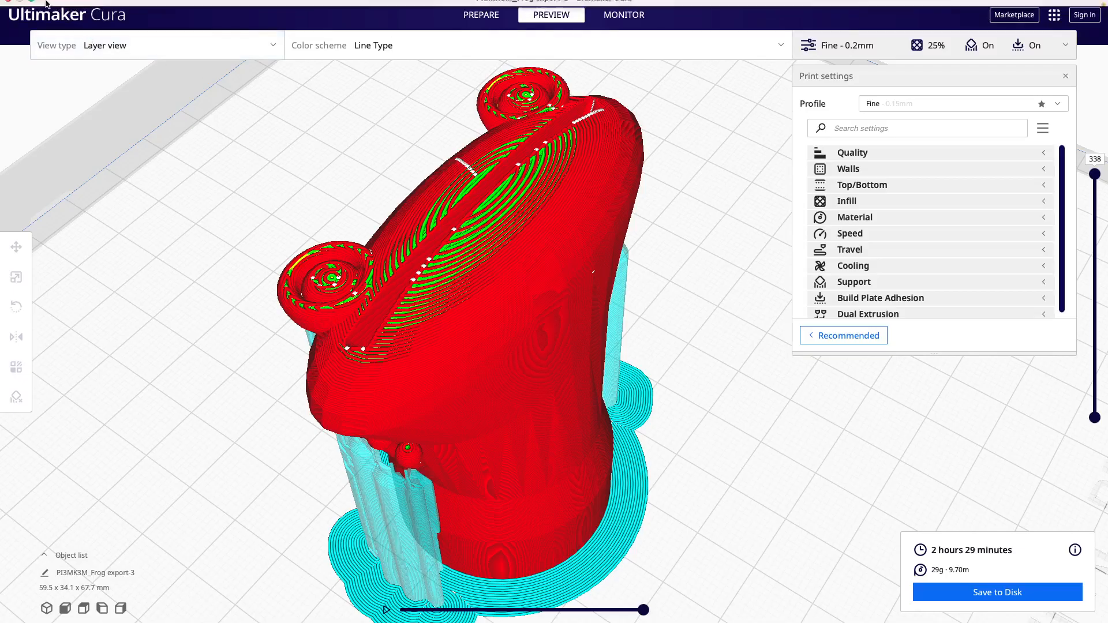
- Inspect the unsliced frog's highlighted mesh errors in Prepare and compare them with its sliced layer preview
key("ctrl+Left")
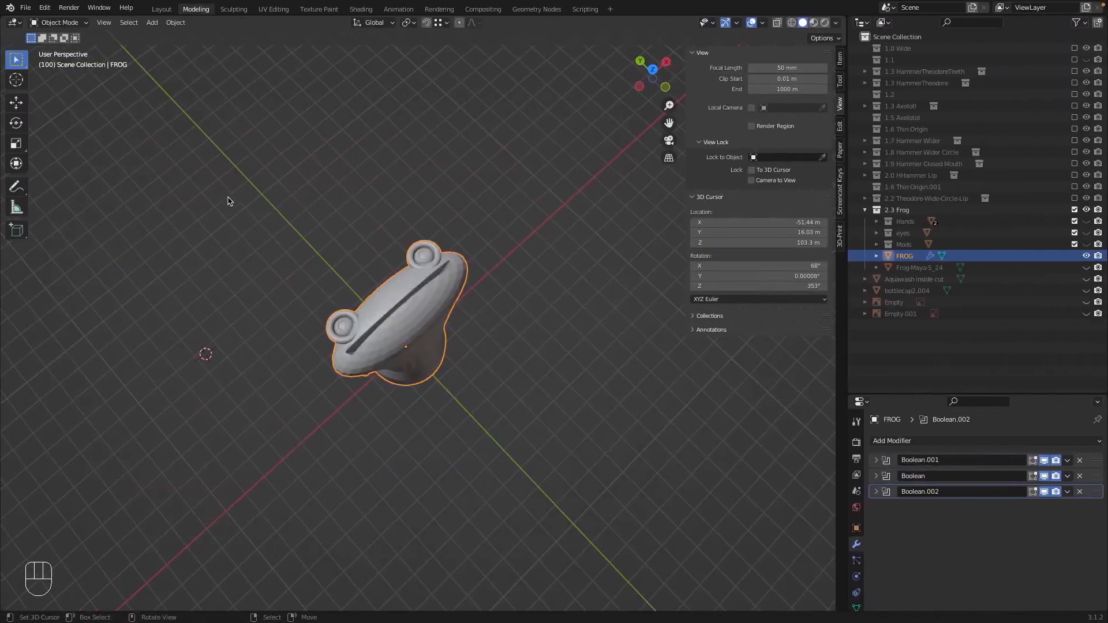
middle_click_drag(468, 413, 487, 379)
key("ctrl+Right")
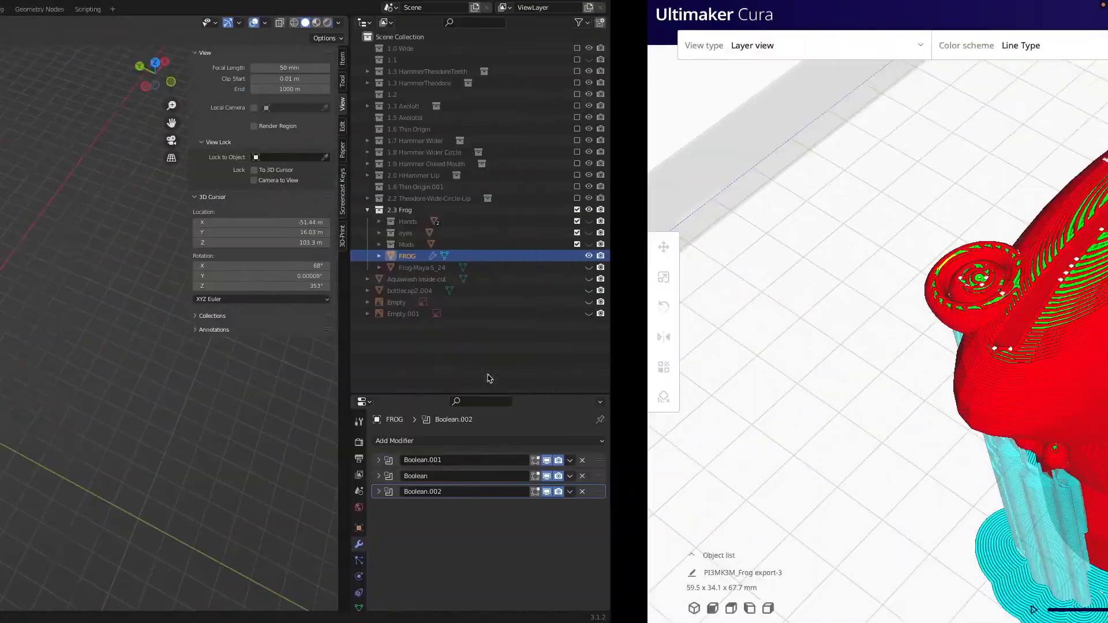
left_click(488, 14)
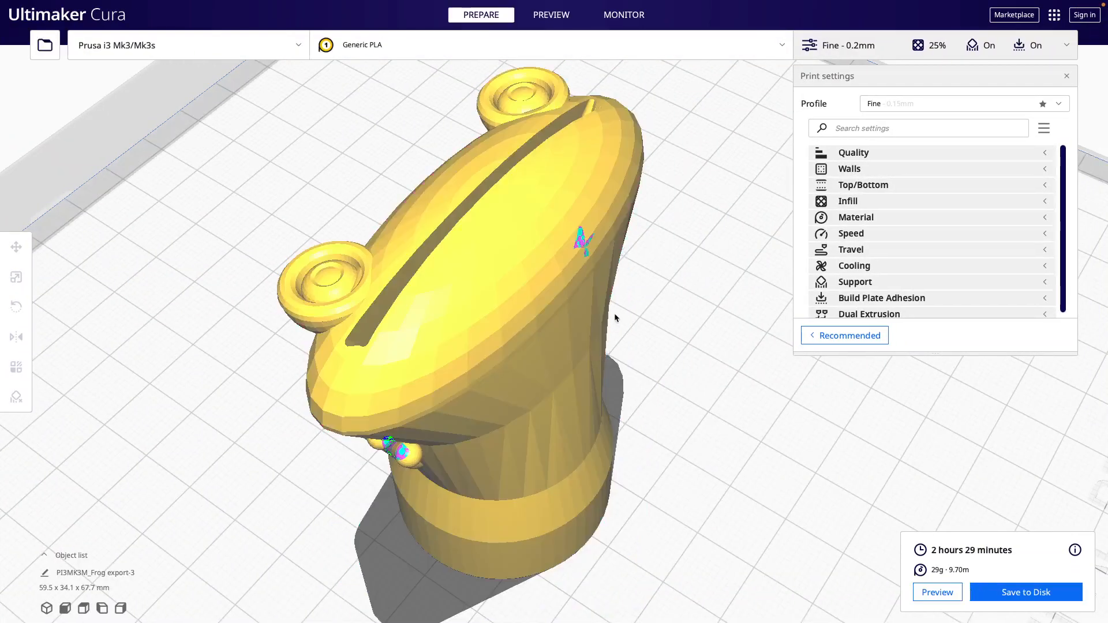
middle_click_drag(613, 322, 596, 257)
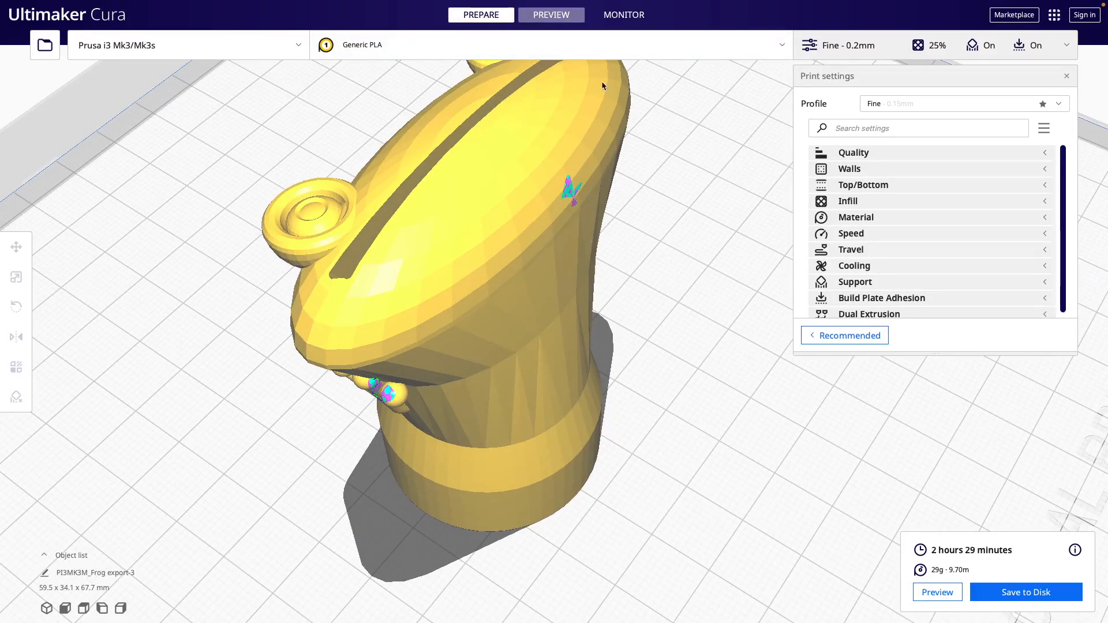
left_click(549, 18)
left_click(762, 50)
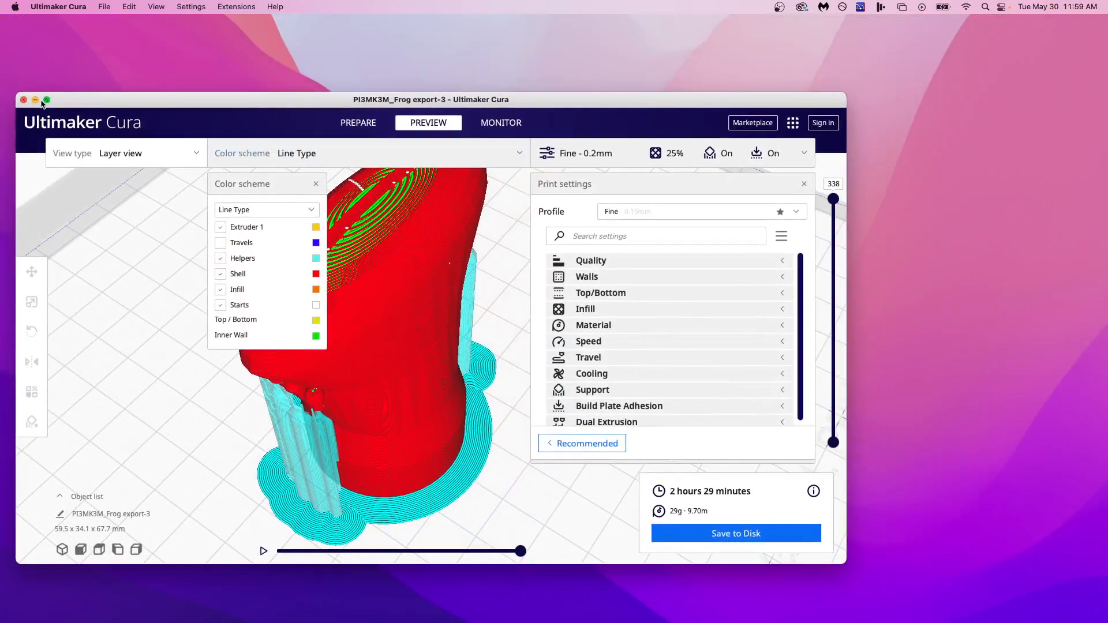
left_click(47, 101)
- Switch to Blender and delete the Frog-Maya-5_24 object from the 2.3 Frog collection
key("ctrl+Left")
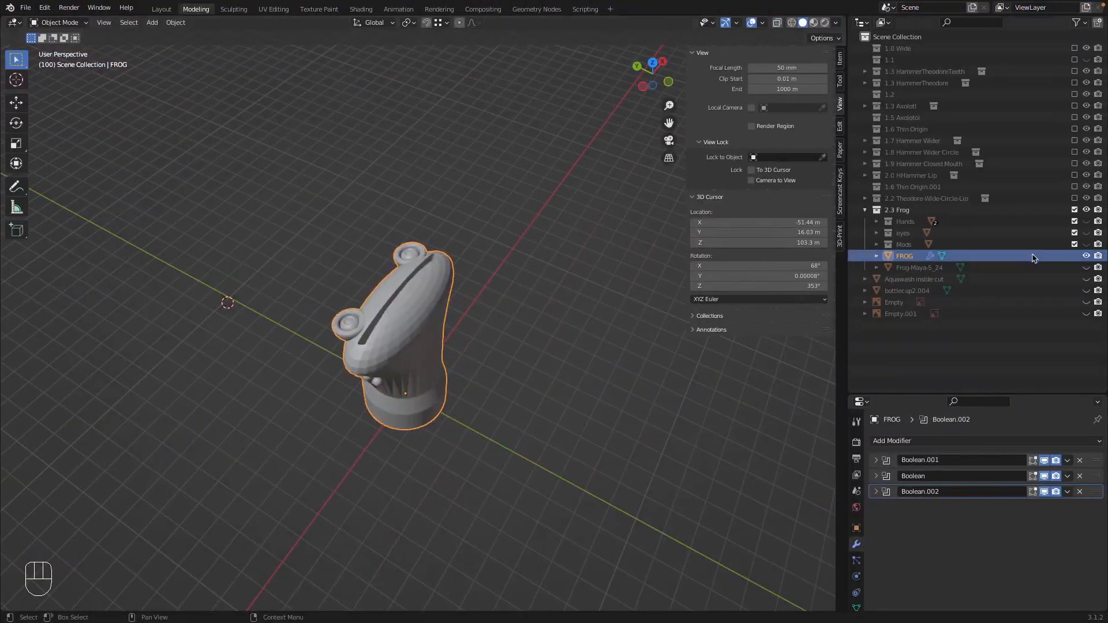
right_click(914, 268)
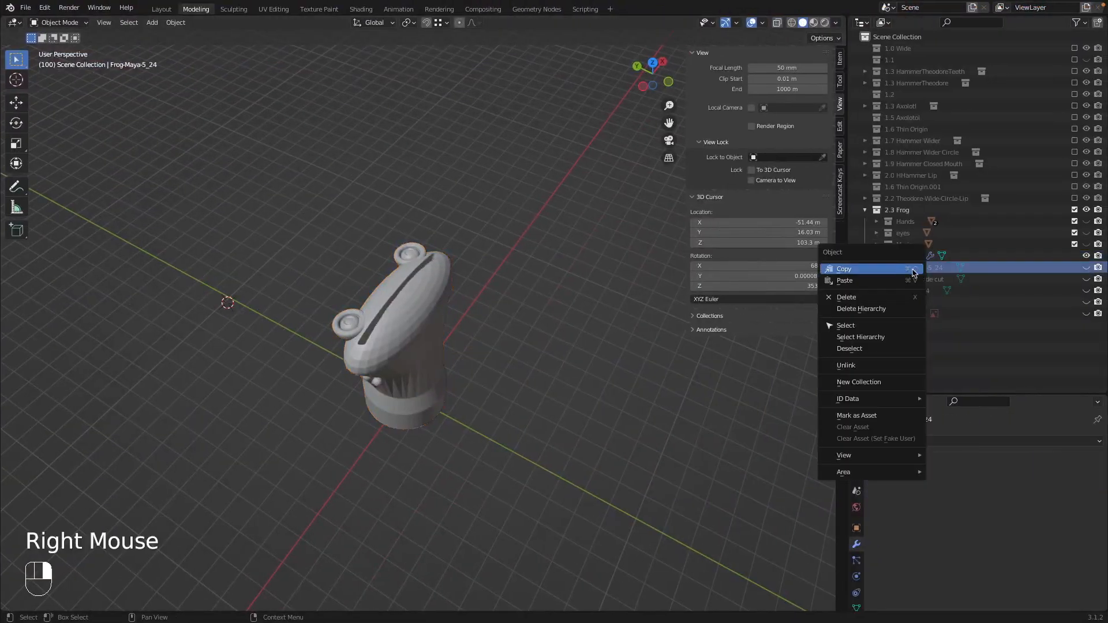
left_click(866, 297)
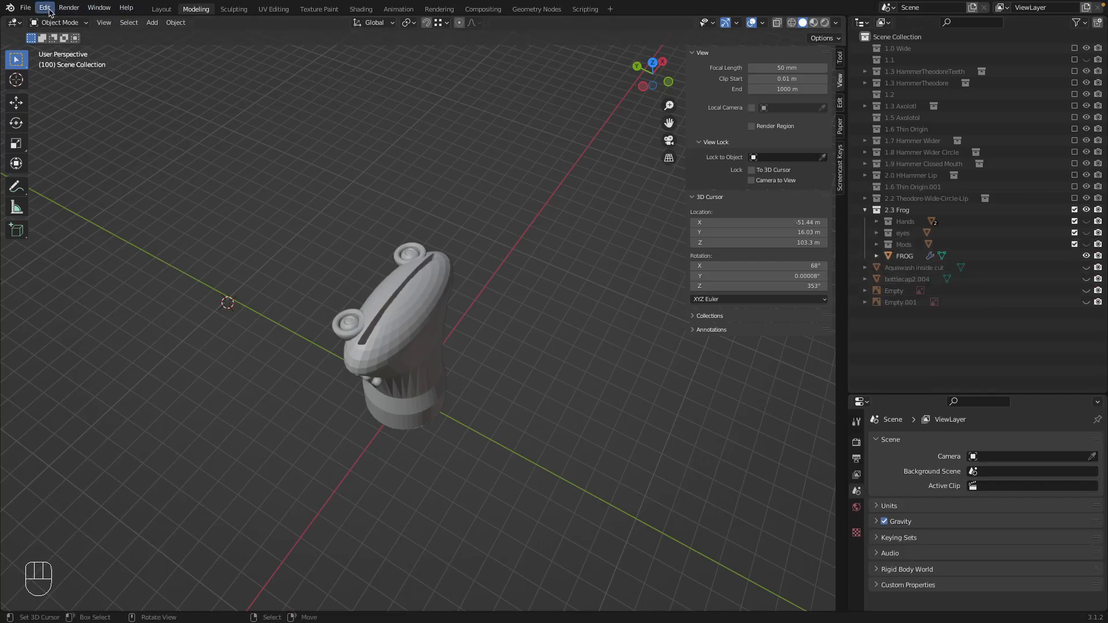
left_click(25, 7)
mouse_move(57, 166)
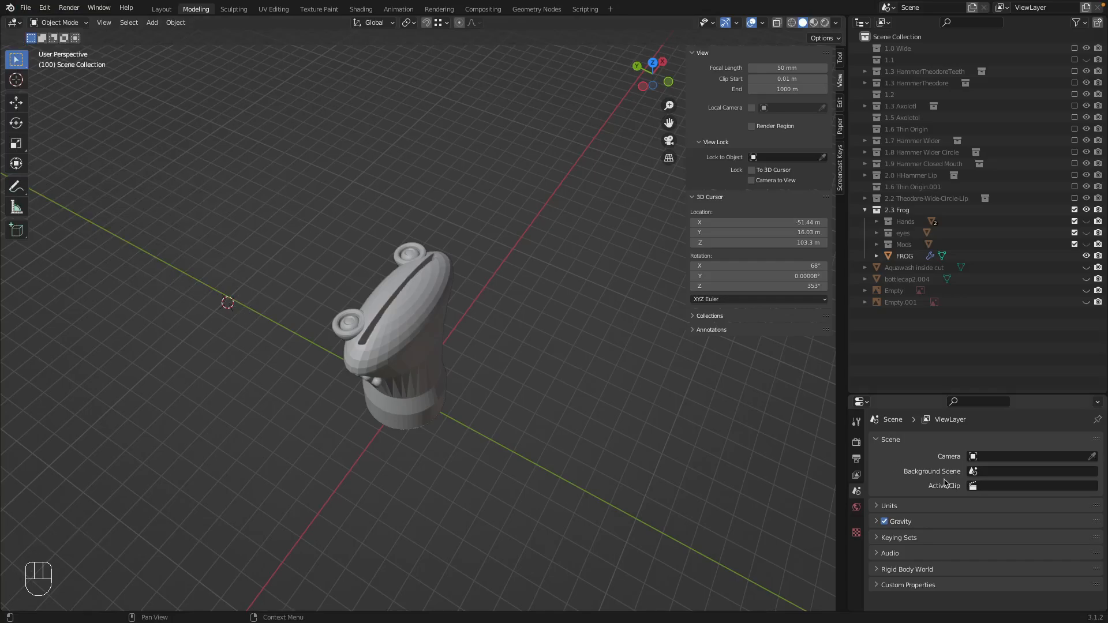
scroll(433, 383, "down", 2)
scroll(496, 462, "up", 2)
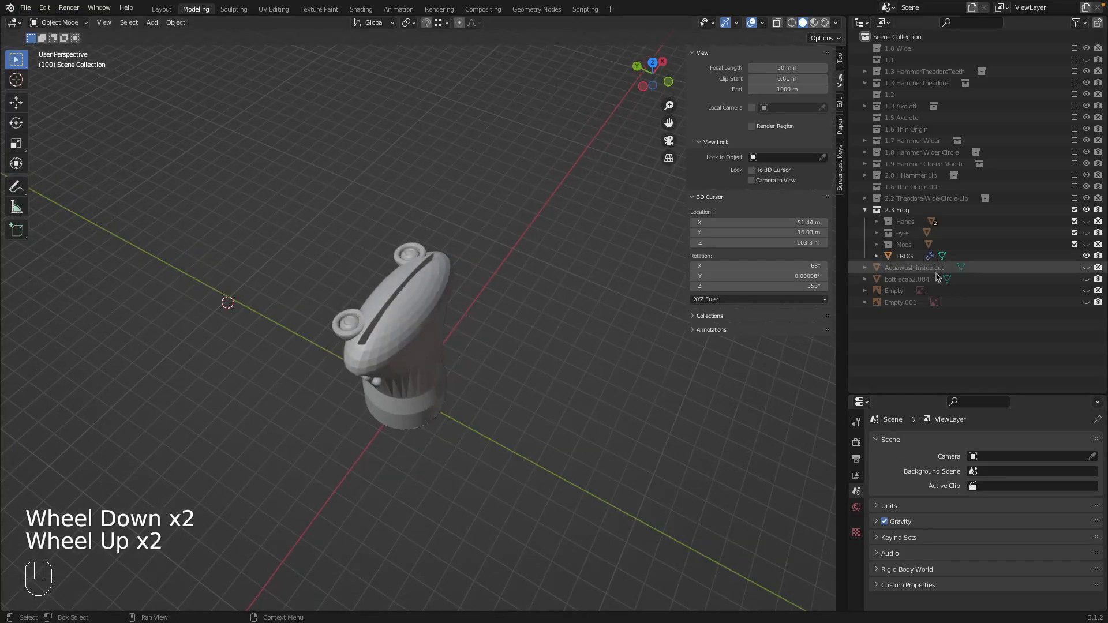
- Hide FROG, make the Hands collection visible and select the arm object
left_click(1086, 256)
left_click(1087, 221)
scroll(425, 314, "down", 2)
scroll(424, 318, "up", 4)
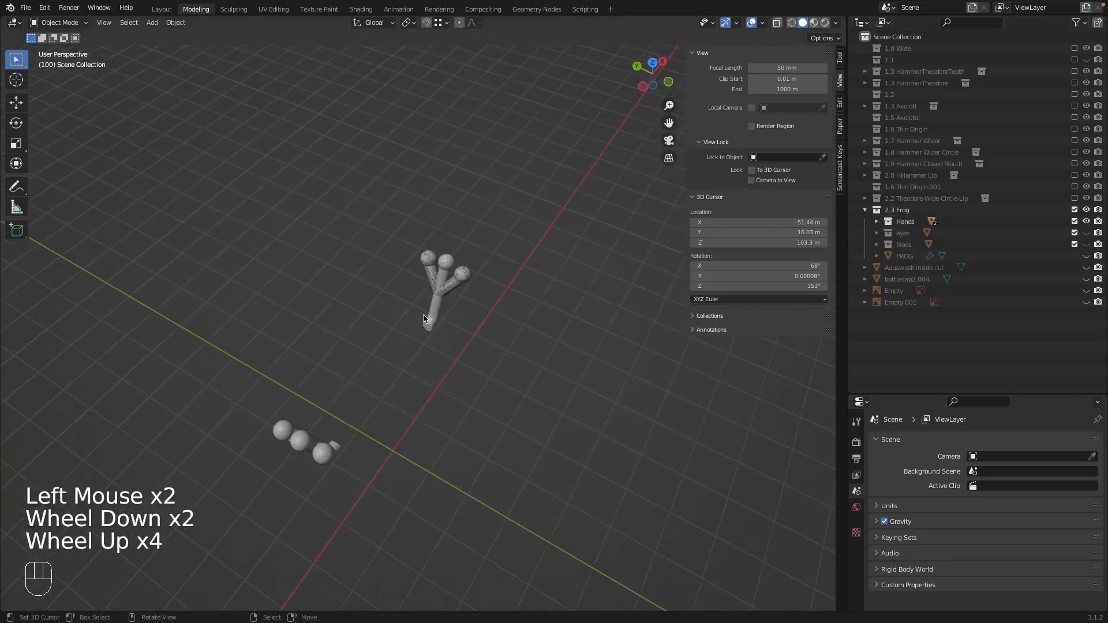
right_click(310, 454)
middle_click_drag(309, 454, 504, 447)
scroll(505, 448, "down", 2)
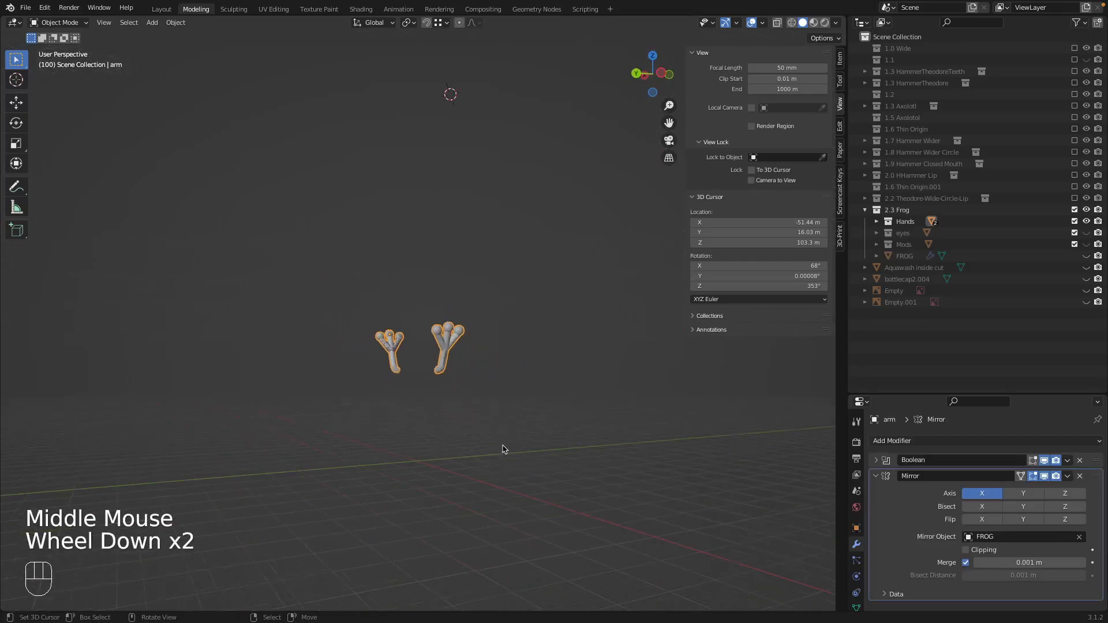
scroll(475, 423, "up", 3)
scroll(474, 424, "up", 1)
middle_click_drag(571, 494, 540, 421, "shift")
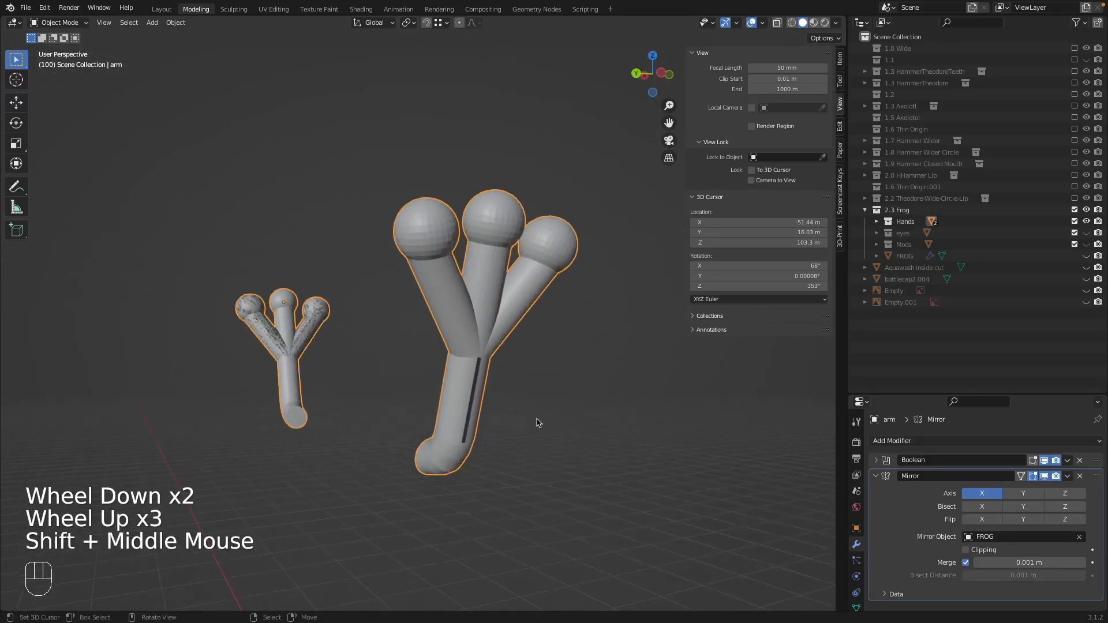
- Enter Edit Mode on the arm and turn off the face normals display
key("Tab")
key("Tab")
key("Tab")
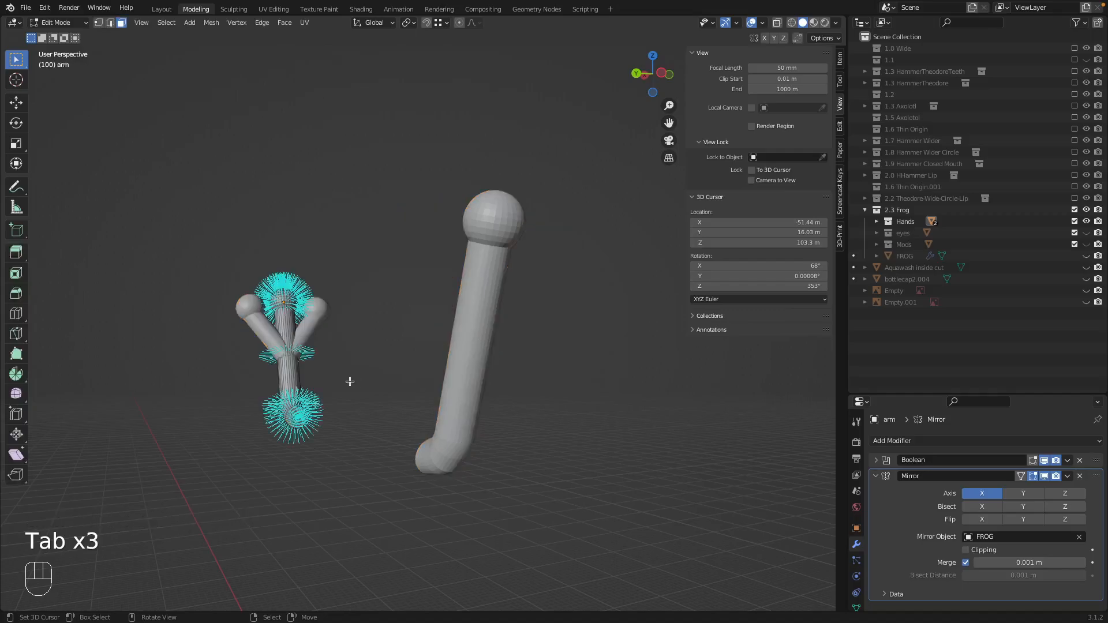
left_click(762, 22)
left_click(714, 441)
- Run the 3D-Print Solid check on the arm's mesh and return to Object Mode
middle_click_drag(335, 352, 315, 370)
left_click(840, 237)
left_click(750, 106)
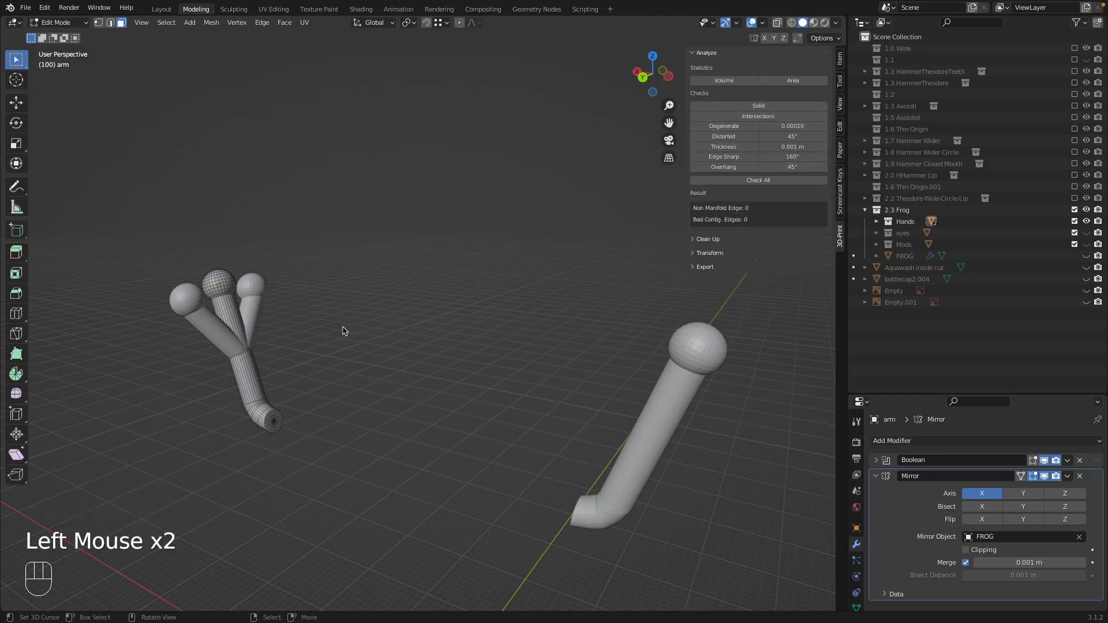
key("Tab")
- Select the finger object and examine its mirrored mesh in Edit Mode where it meets the arm
right_click(197, 302)
right_click(196, 302)
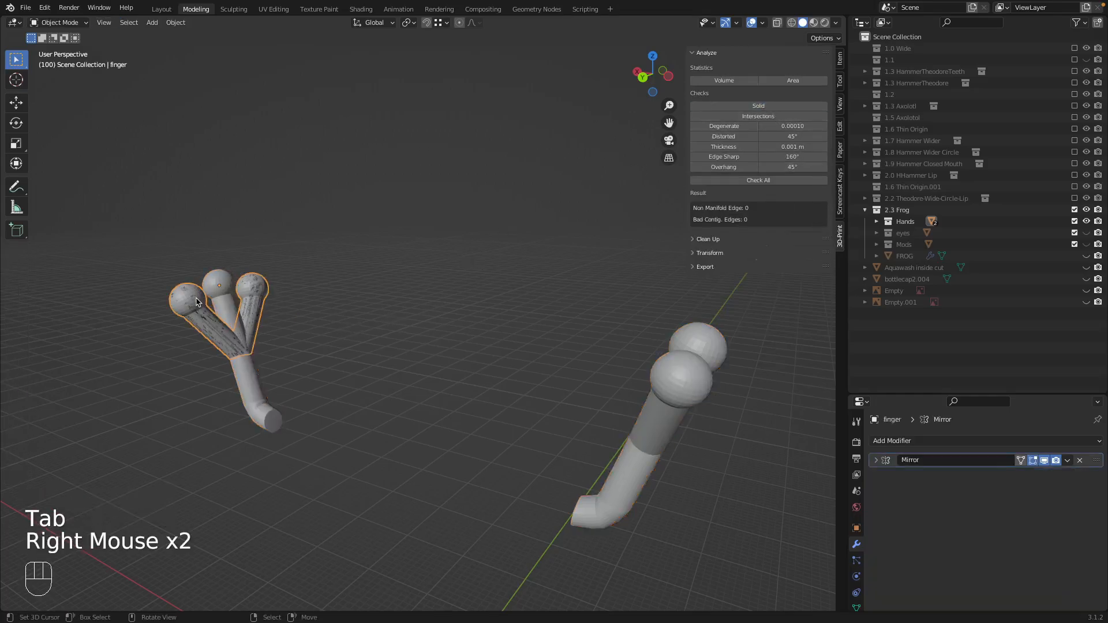
key("Tab")
middle_click_drag(288, 323, 363, 292)
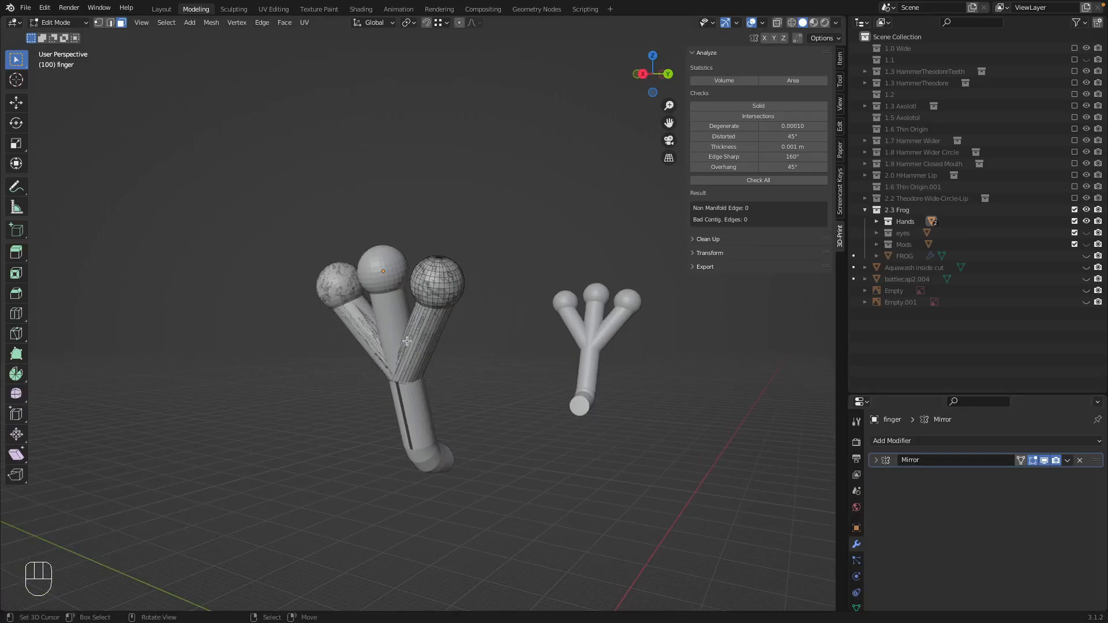
middle_click_drag(447, 374, 296, 410)
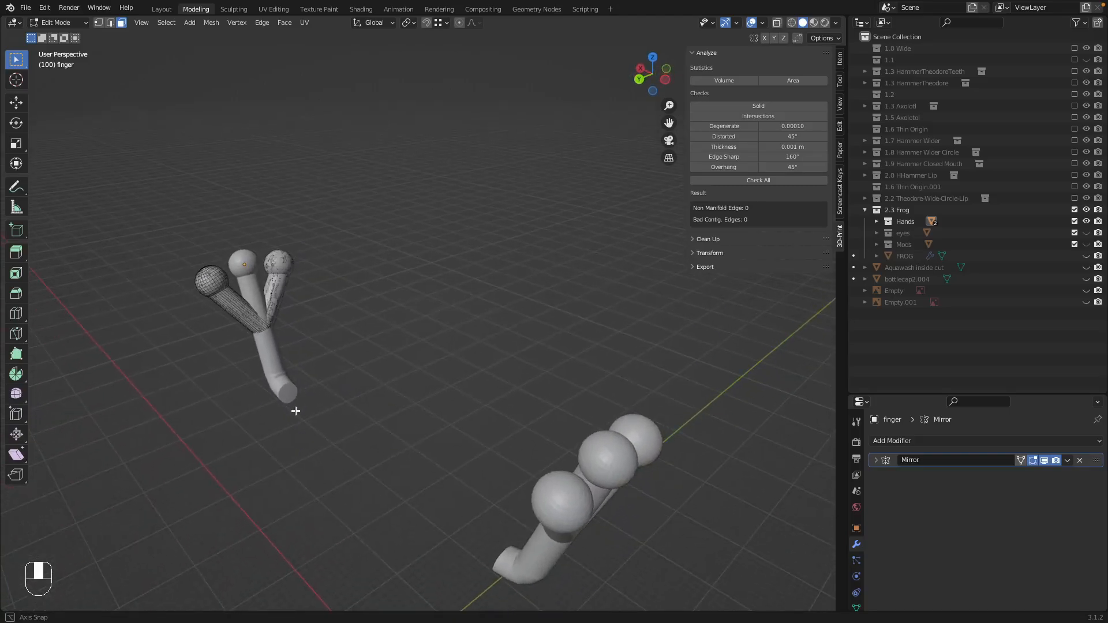
middle_click_drag(295, 411, 414, 371)
scroll(316, 363, "down", 2)
scroll(315, 363, "up", 1)
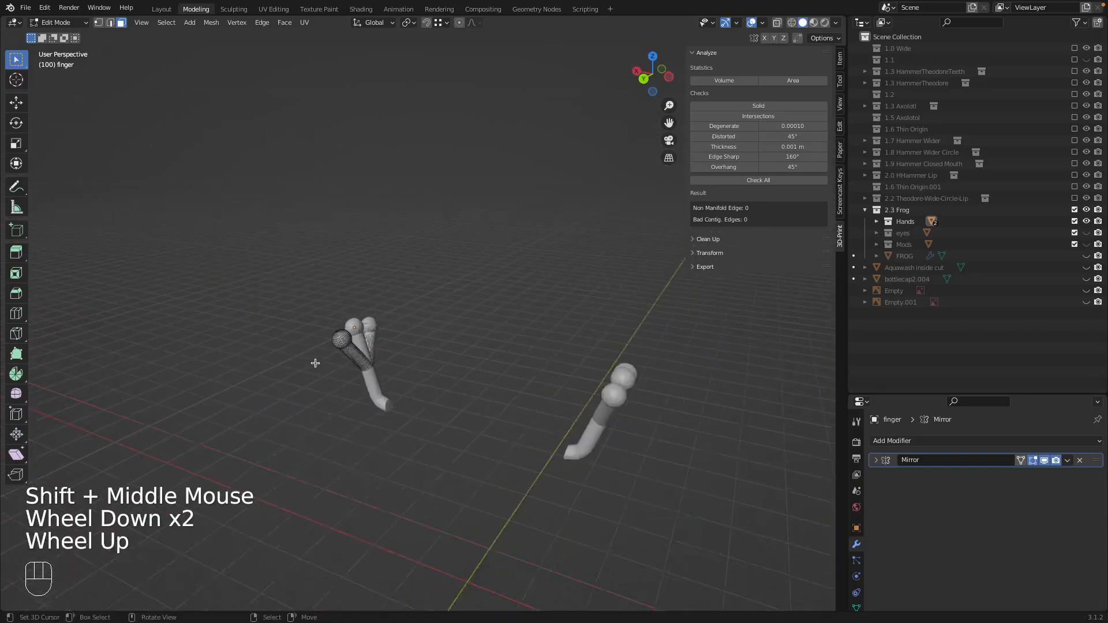
scroll(315, 363, "up", 3)
middle_click_drag(321, 364, 411, 454, "shift")
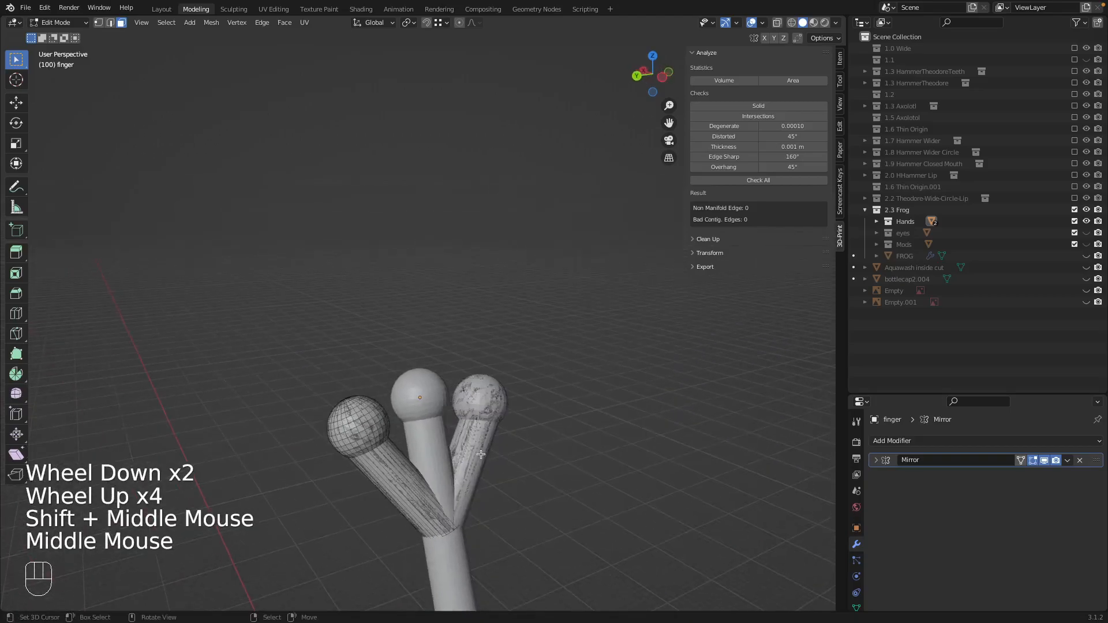
- Select the arm in Object Mode, disable its Mirror modifier in the viewport and review its Boolean union settings
left_click(877, 221)
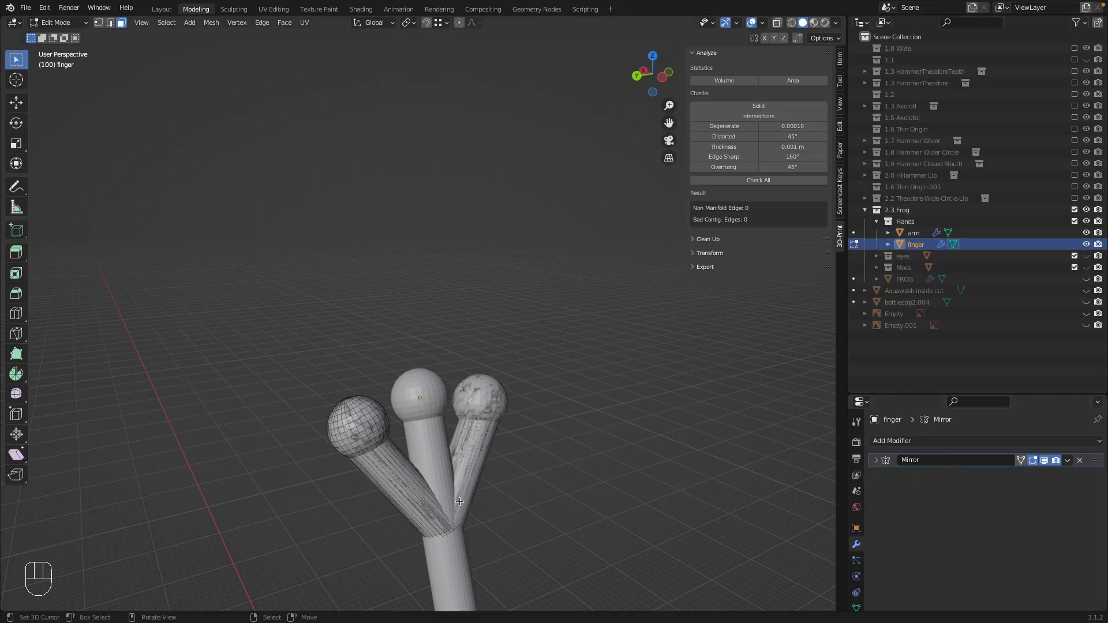
scroll(488, 511, "down", 2)
right_click(422, 383)
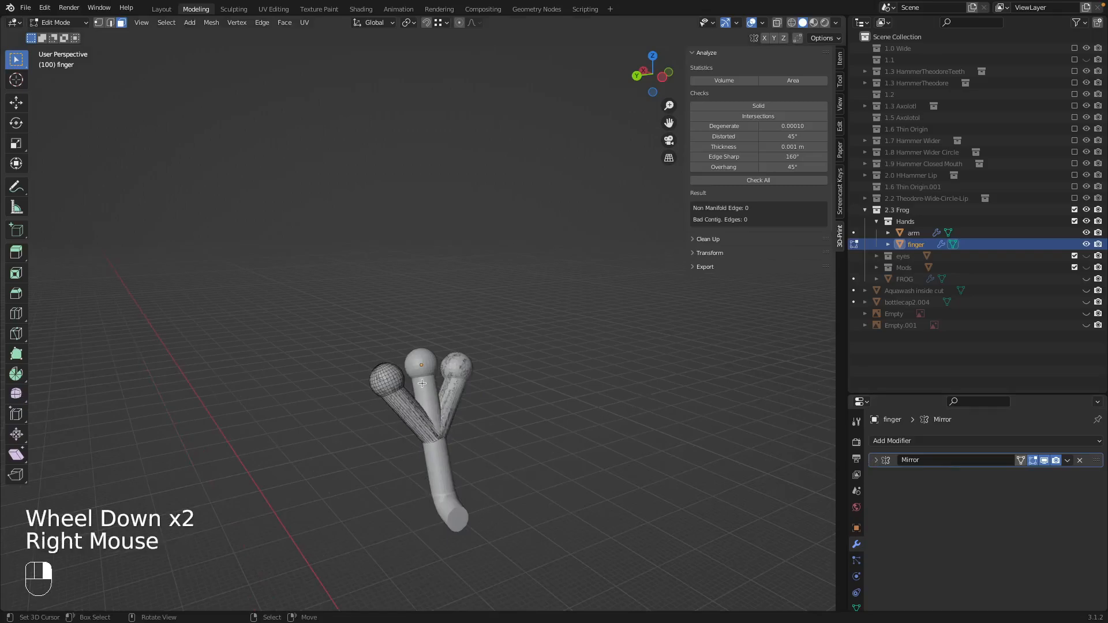
key("Tab")
right_click(423, 388)
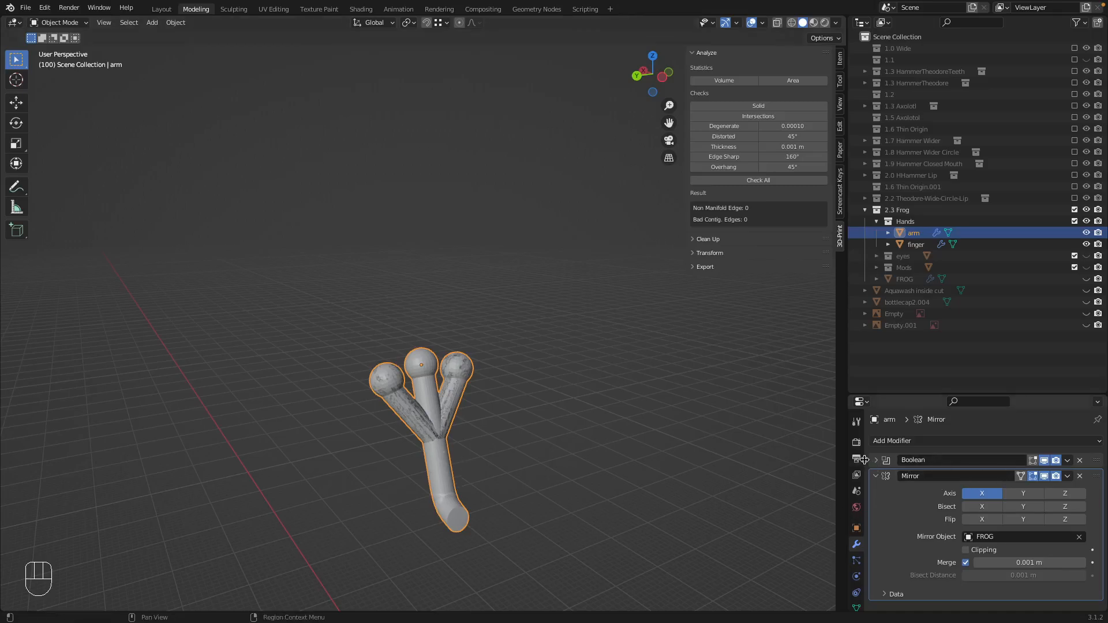
left_click(877, 477)
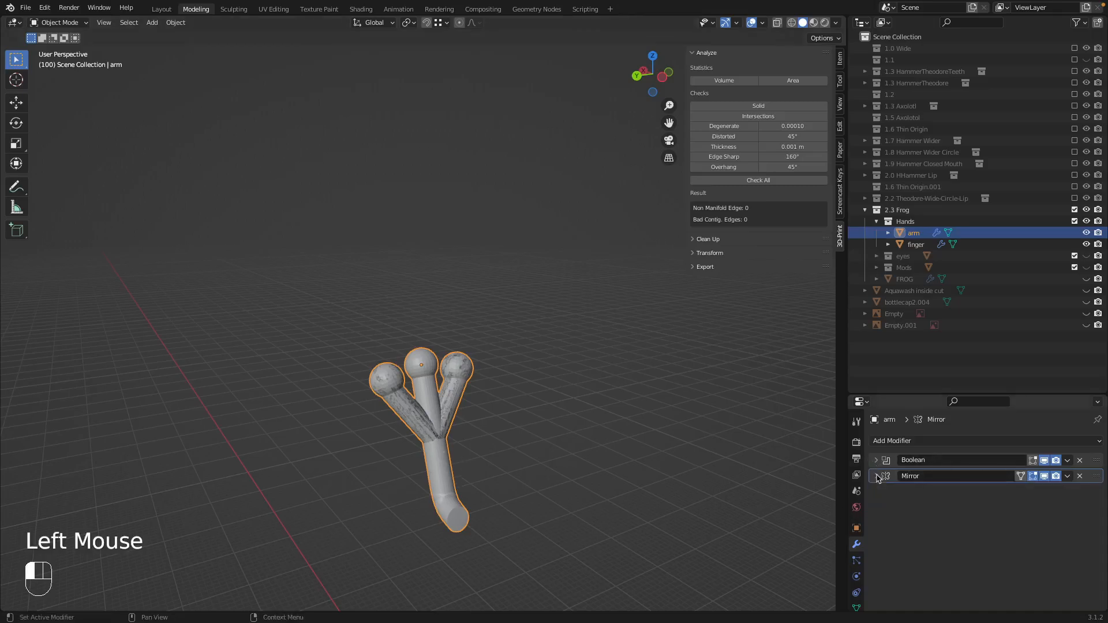
left_click(1046, 479)
left_click(1006, 467)
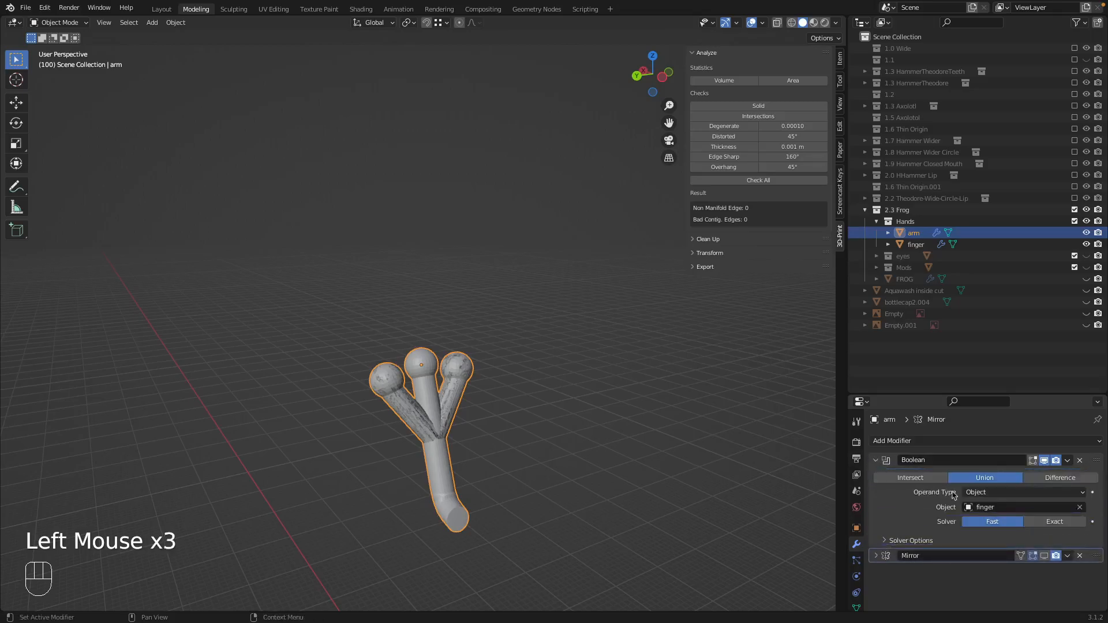
left_click(876, 460)
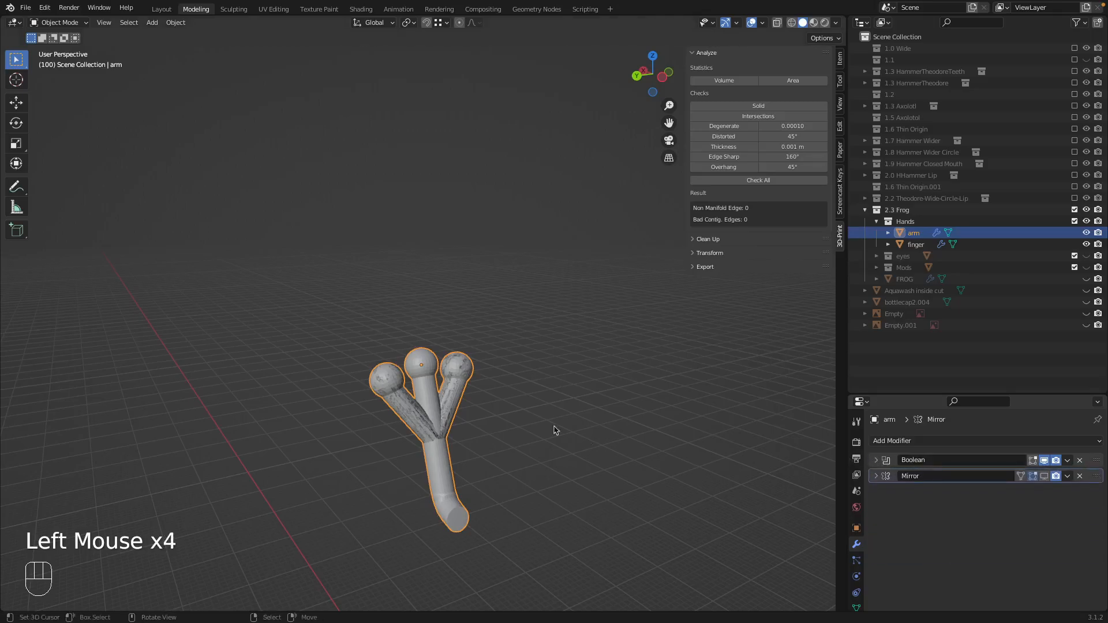
- Select the finger object and isolate it in Local View
right_click(390, 394)
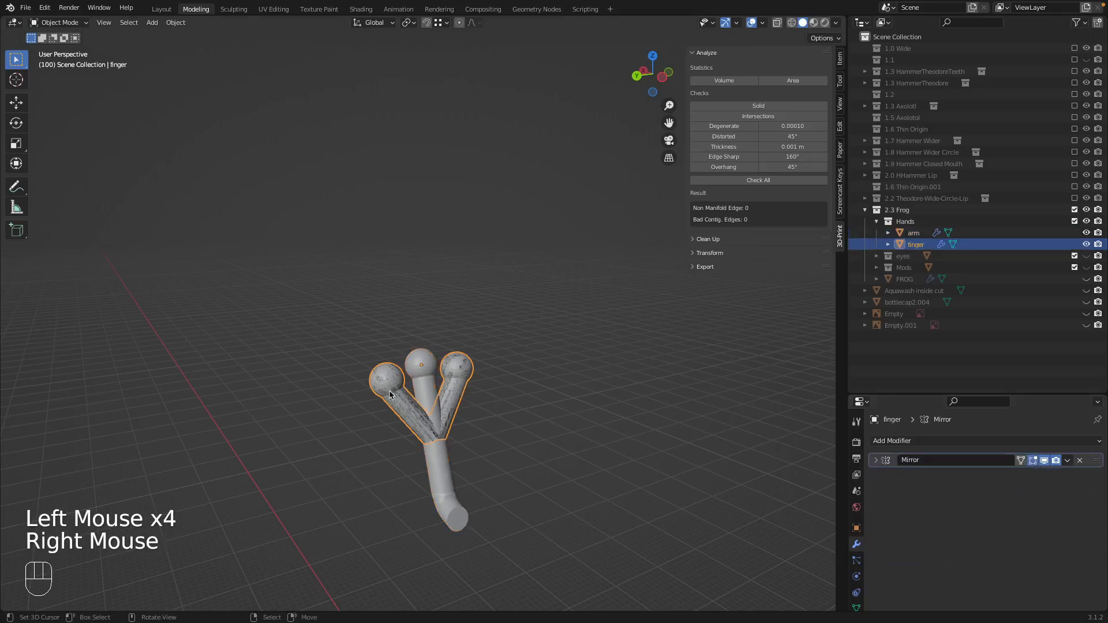
scroll(419, 420, "down", 2)
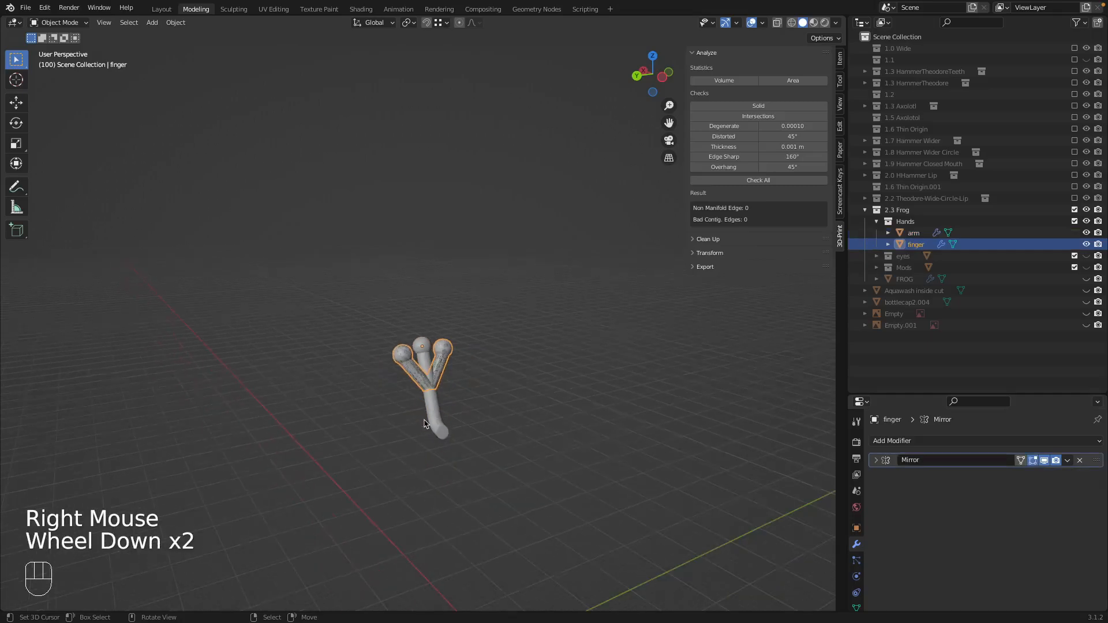
scroll(421, 425, "up", 4)
middle_click_drag(508, 461, 527, 397, "shift")
key("KP_Divide")
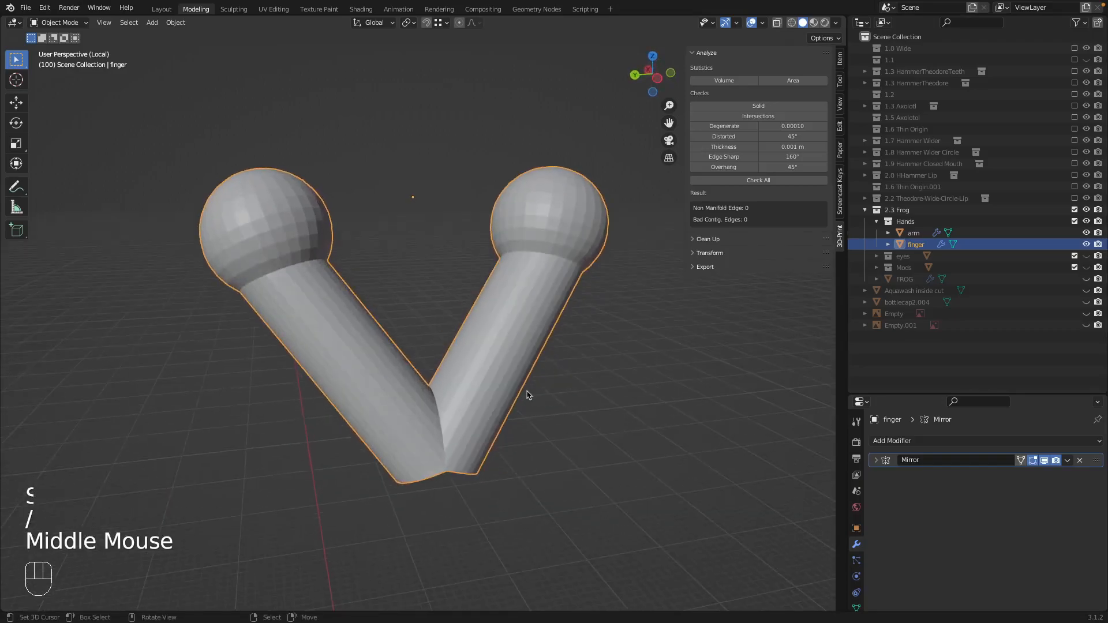
scroll(527, 397, "down", 2)
- Apply the Mirror modifier on the isolated finger object
key("Tab")
key("Tab")
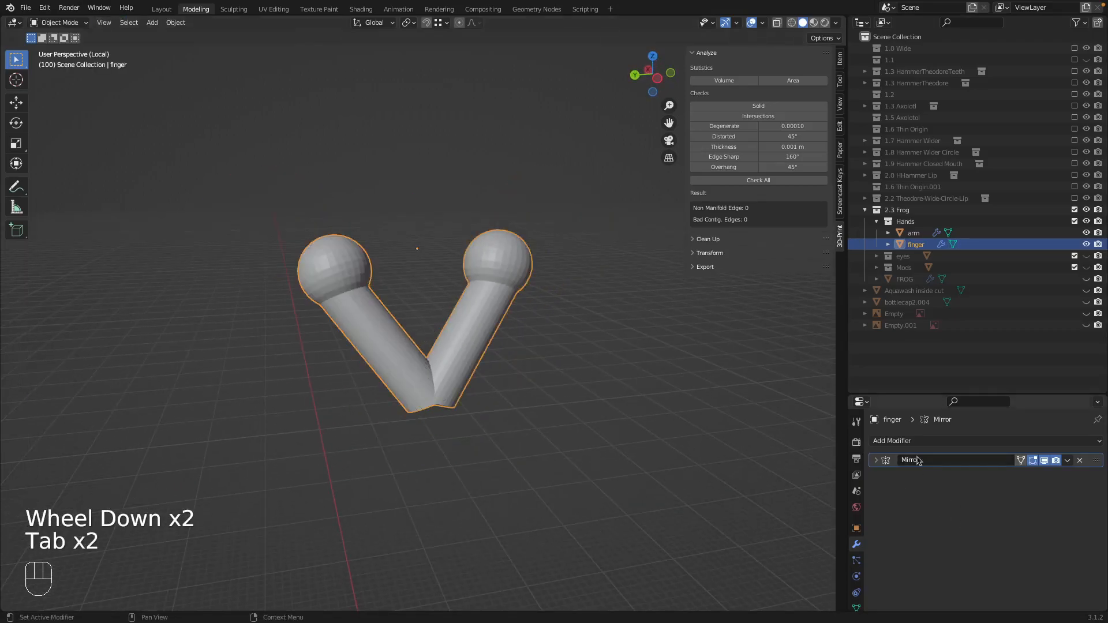
left_click(1067, 460)
left_click(1024, 477)
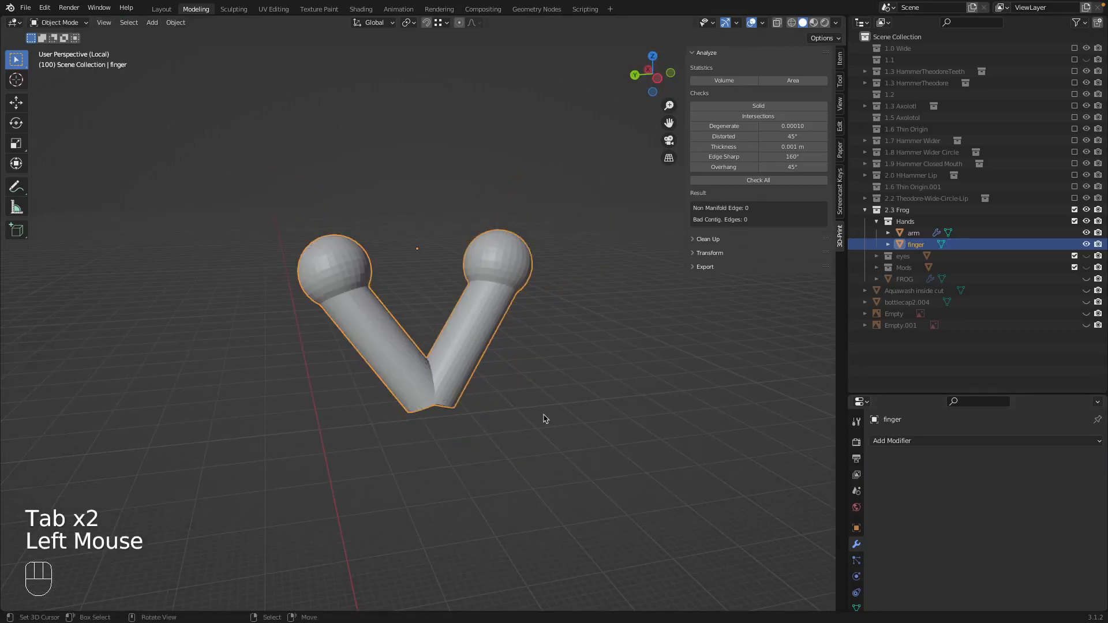
- Separate the finger mesh by loose parts so that each finger is its own object
key("Tab")
key("p")
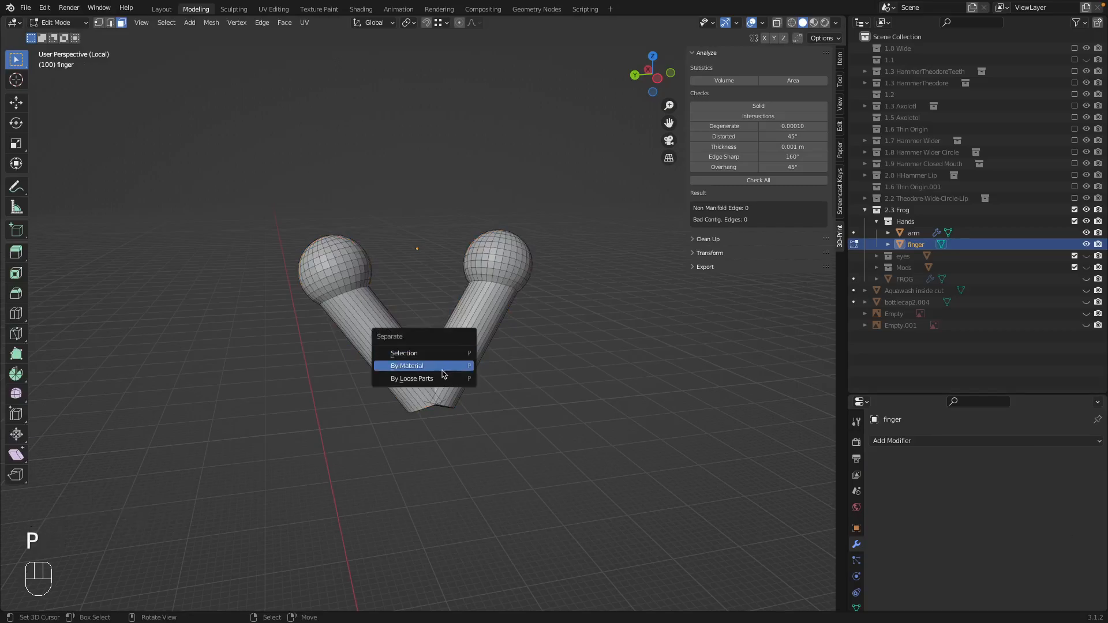
left_click(442, 379)
key("Tab")
right_click(388, 351)
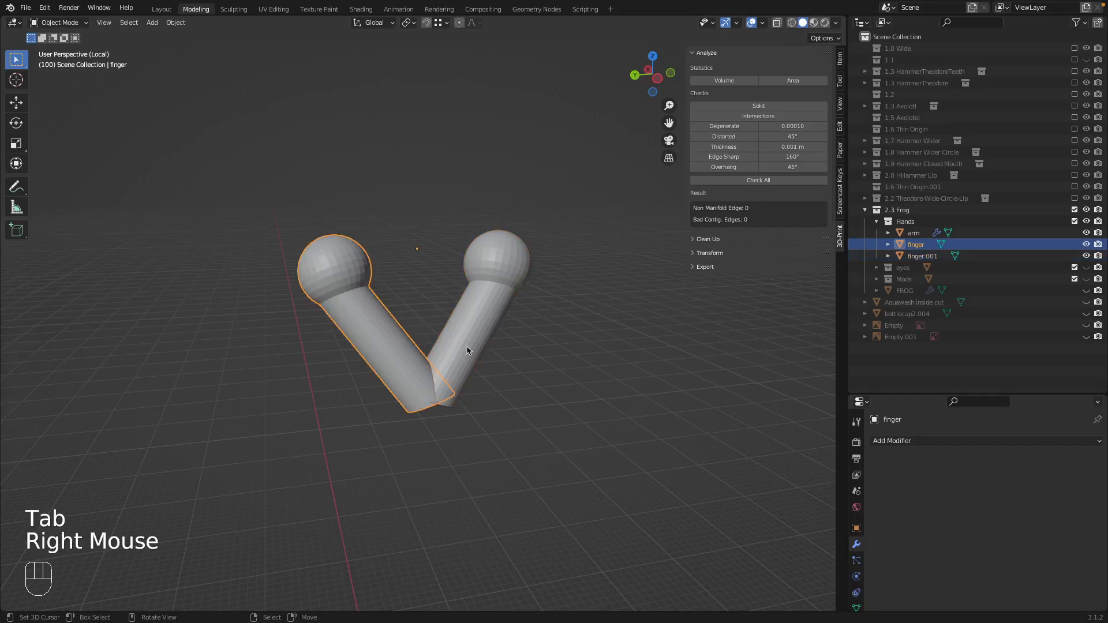
right_click(472, 350)
- Add a Boolean modifier to the finger object with finger.001 as its target object
right_click(397, 351)
left_click(894, 441)
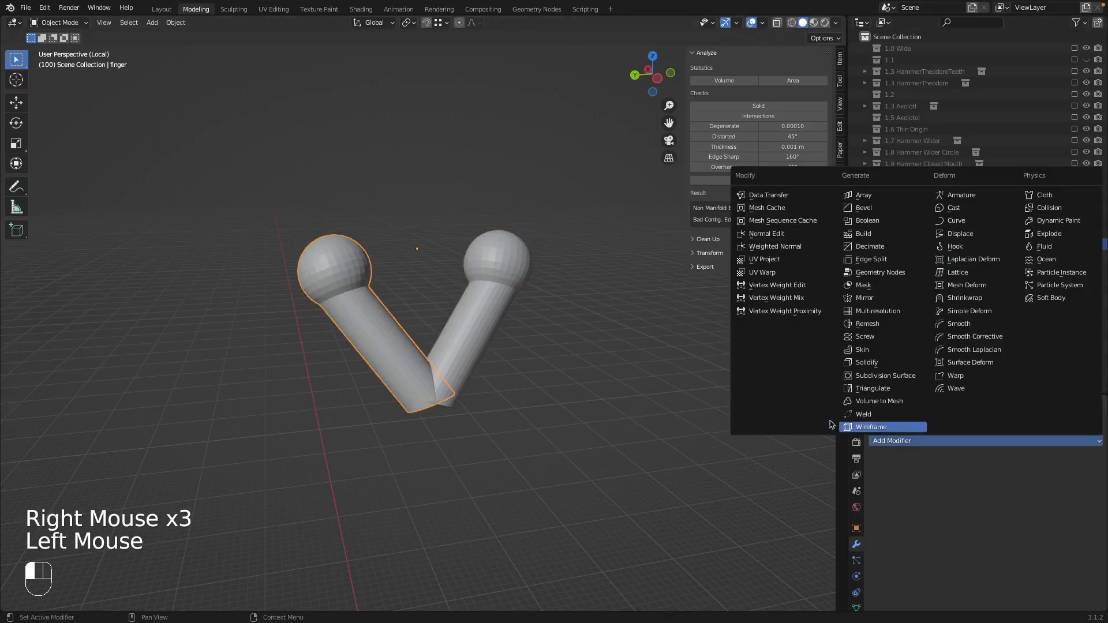
left_click(877, 223)
left_click(995, 507)
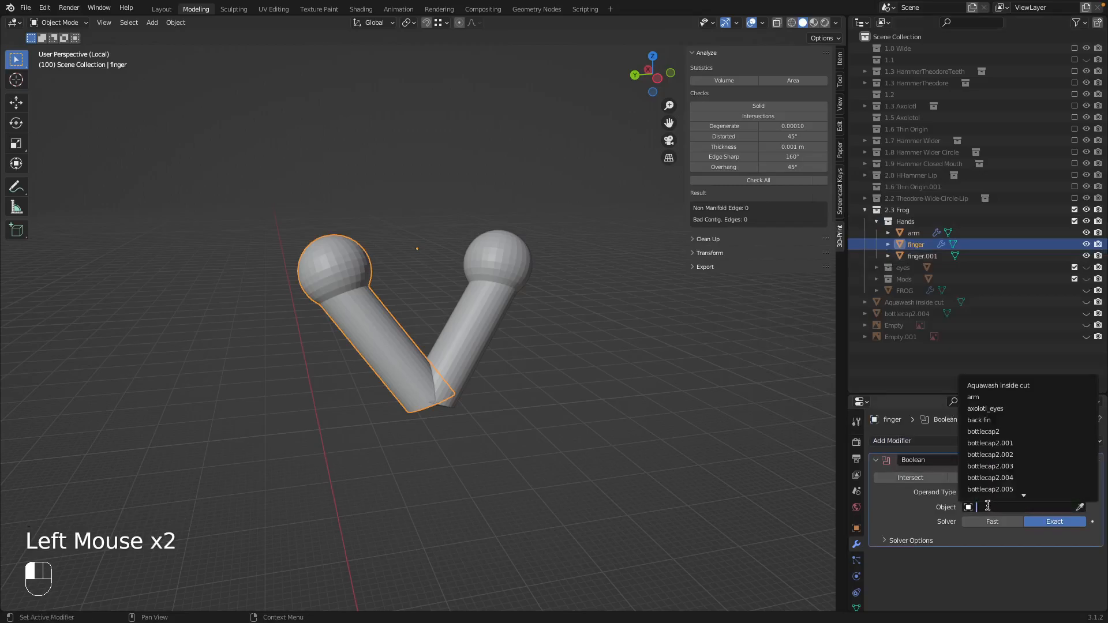
type("finger")
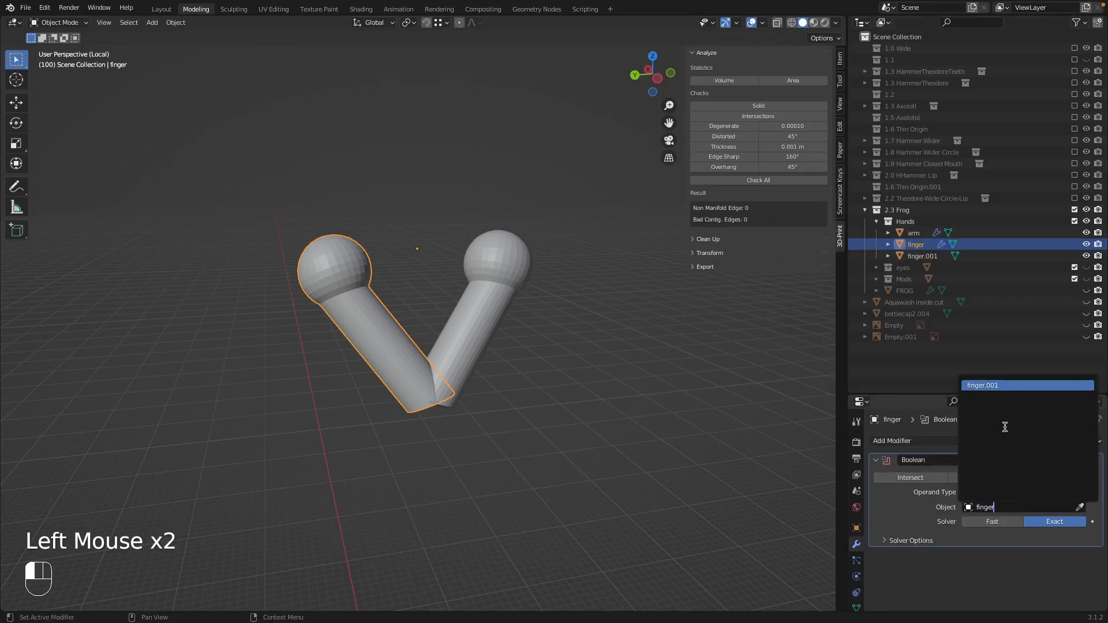
key("Return")
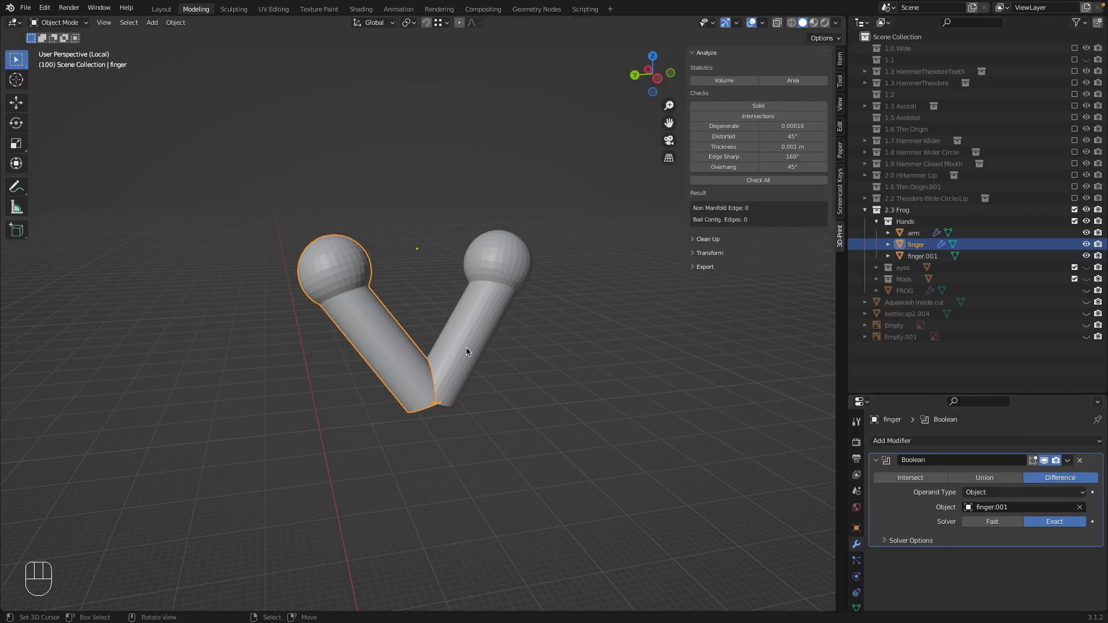
- Set the finger's Boolean operation to Union and hide finger.001
right_click(476, 274)
right_click(356, 285)
left_click(981, 479)
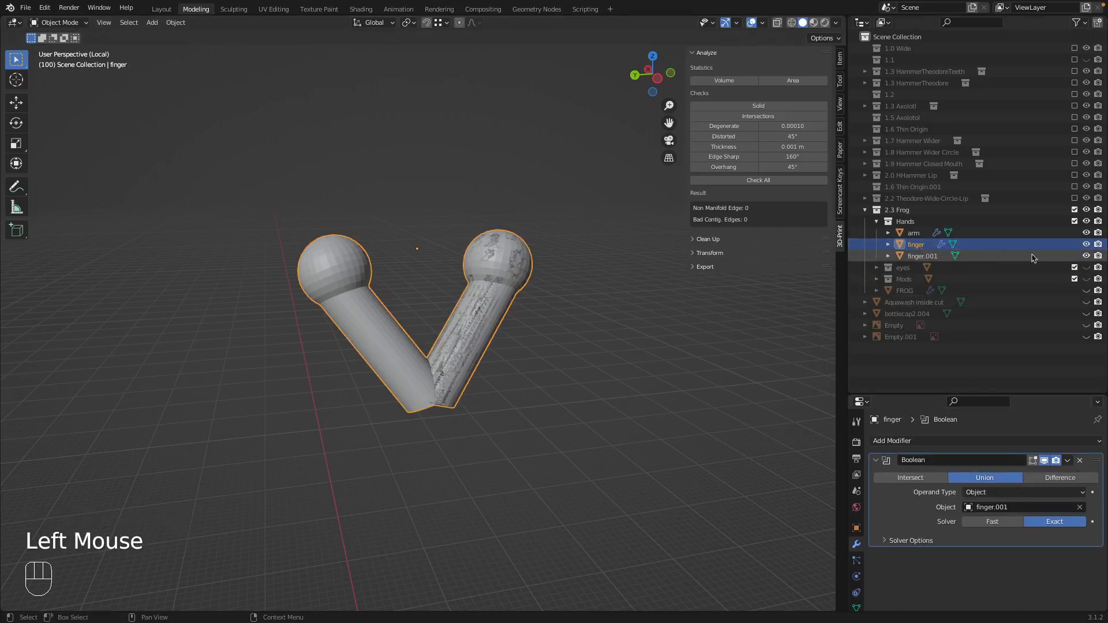
left_click(1087, 256)
right_click(428, 368)
mouse_move(563, 385)
middle_mouse_down()
mouse_move(576, 275)
mouse_move(551, 375)
middle_mouse_up()
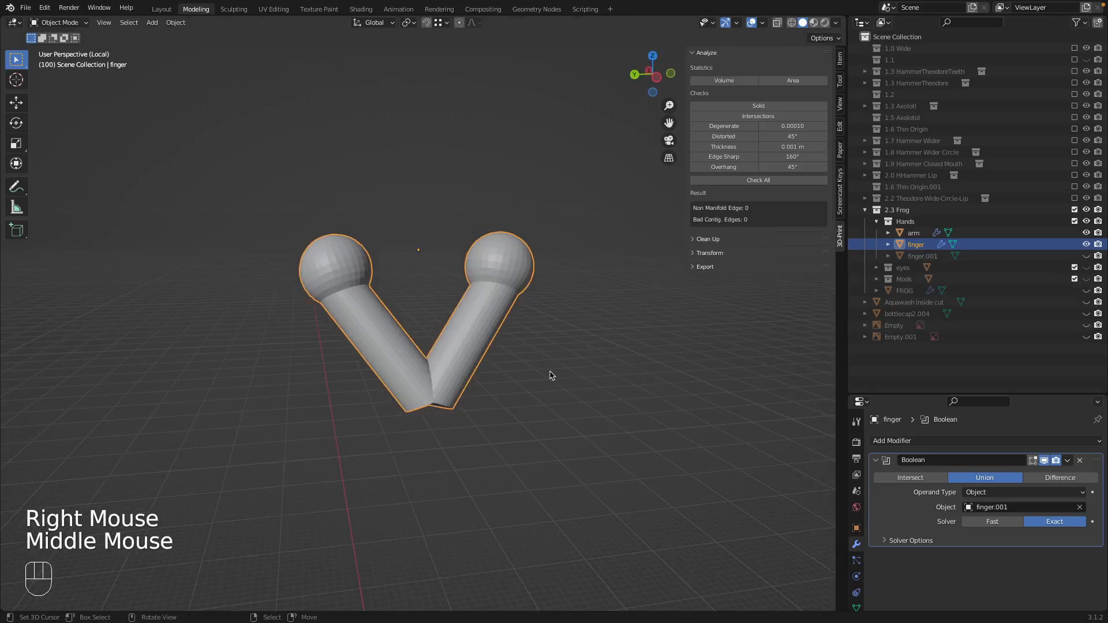
- Hide the finger object and exit Local View
left_click(1085, 245)
key("slash")
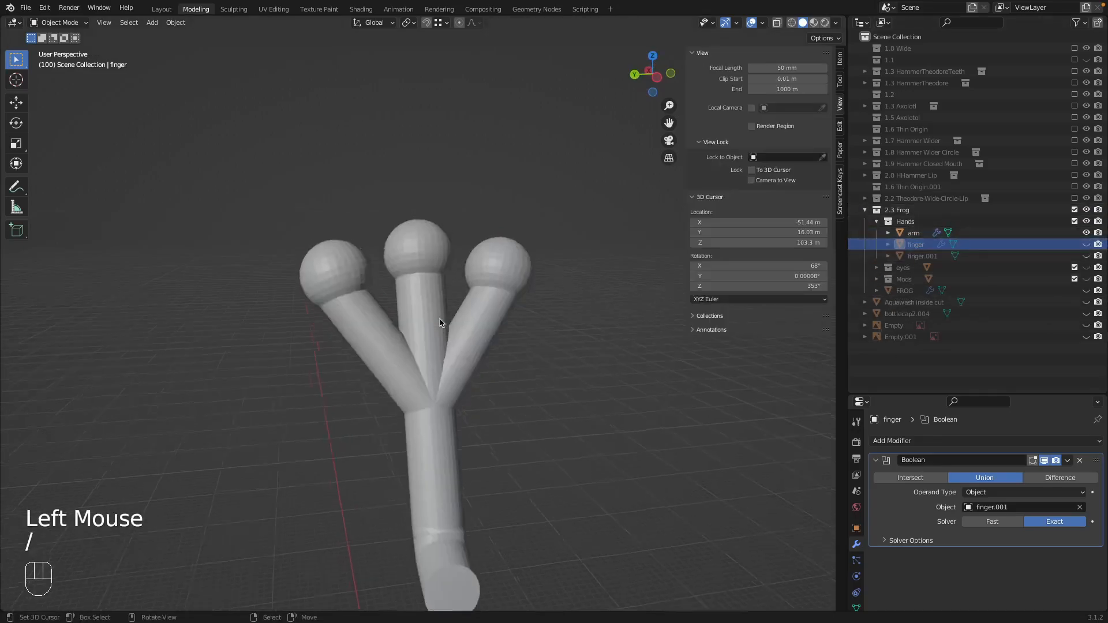
scroll(495, 388, "down", 2)
- Select the arm and turn its Mirror modifier back on in the viewport
right_click(435, 400)
middle_click_drag(527, 420, 378, 304, "shift")
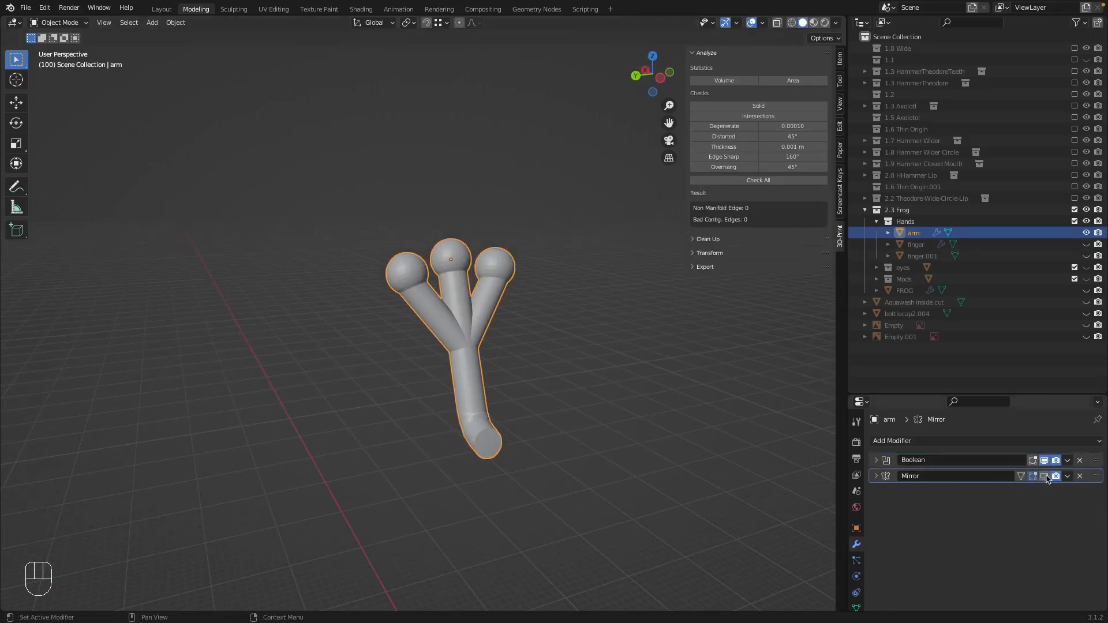
scroll(696, 456, "down", 3)
middle_click_drag(695, 456, 601, 485)
middle_click_drag(568, 416, 544, 388, "shift")
scroll(543, 388, "down", 1, "shift")
- Collapse and hide the Hands collection, and show the FROG body
left_click(877, 222)
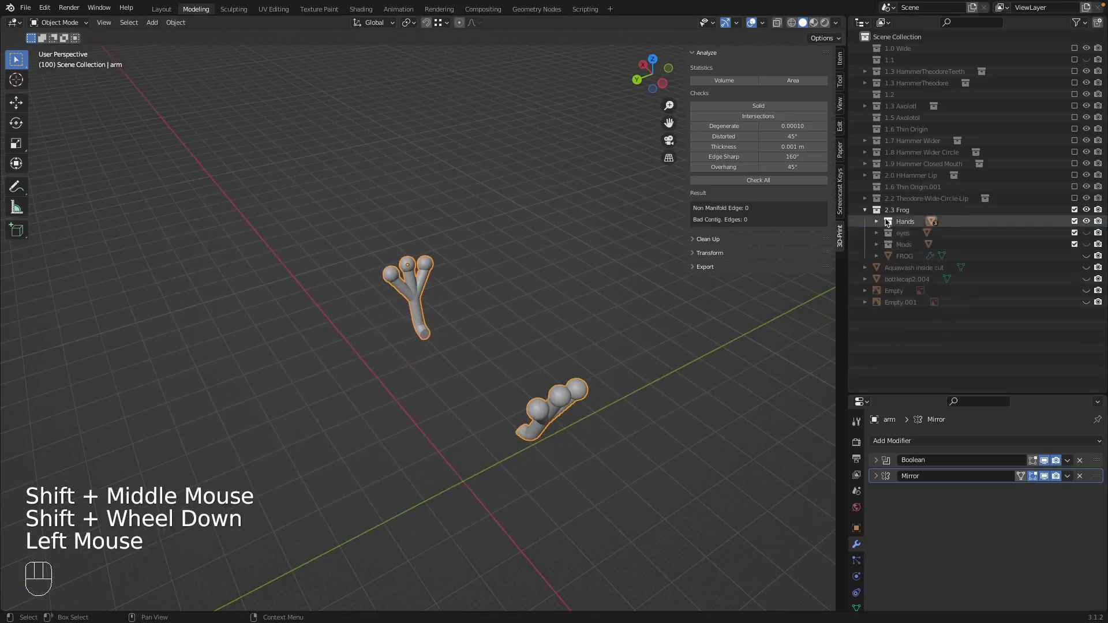
left_click(1086, 221)
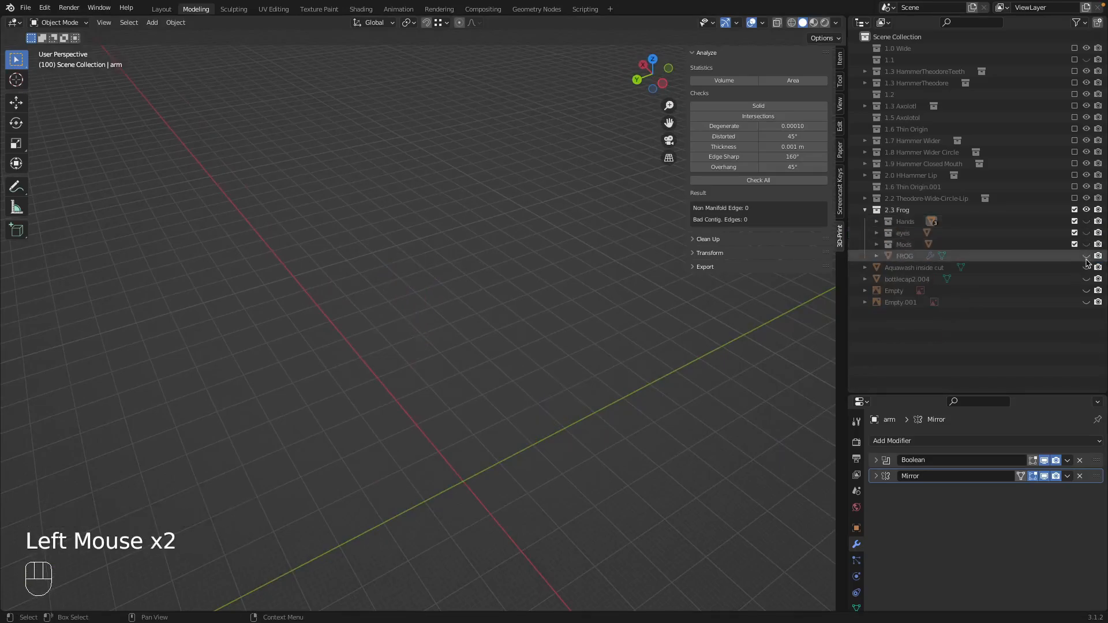
left_click(1086, 255)
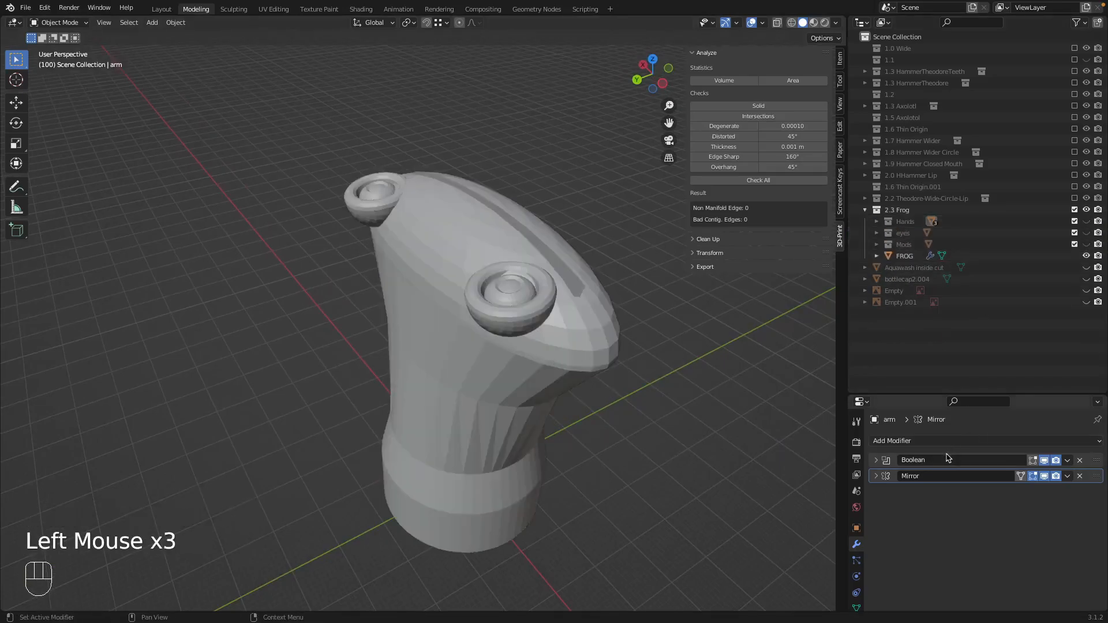
middle_click_drag(756, 446, 601, 389)
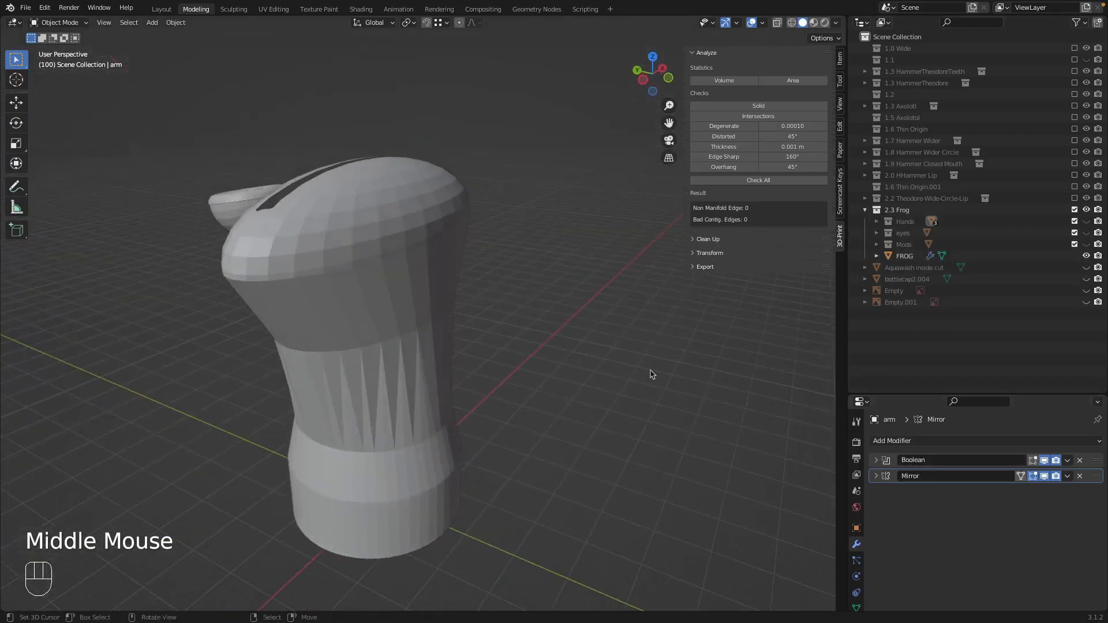
left_click(874, 461)
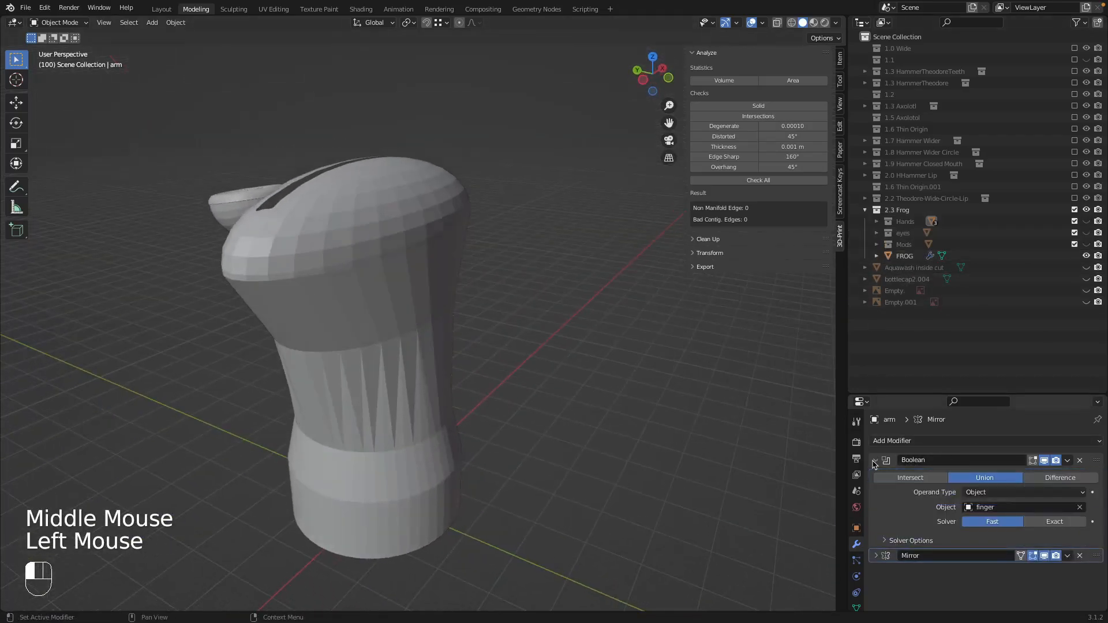
double_click(992, 507)
type("arm")
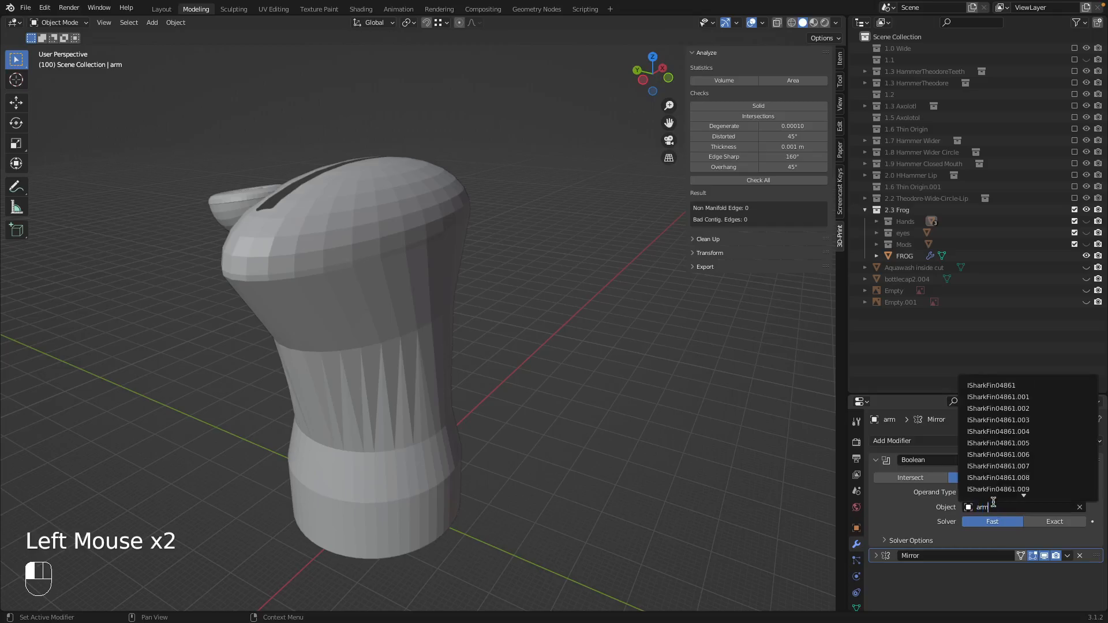
scroll(1082, 471, "down", 10)
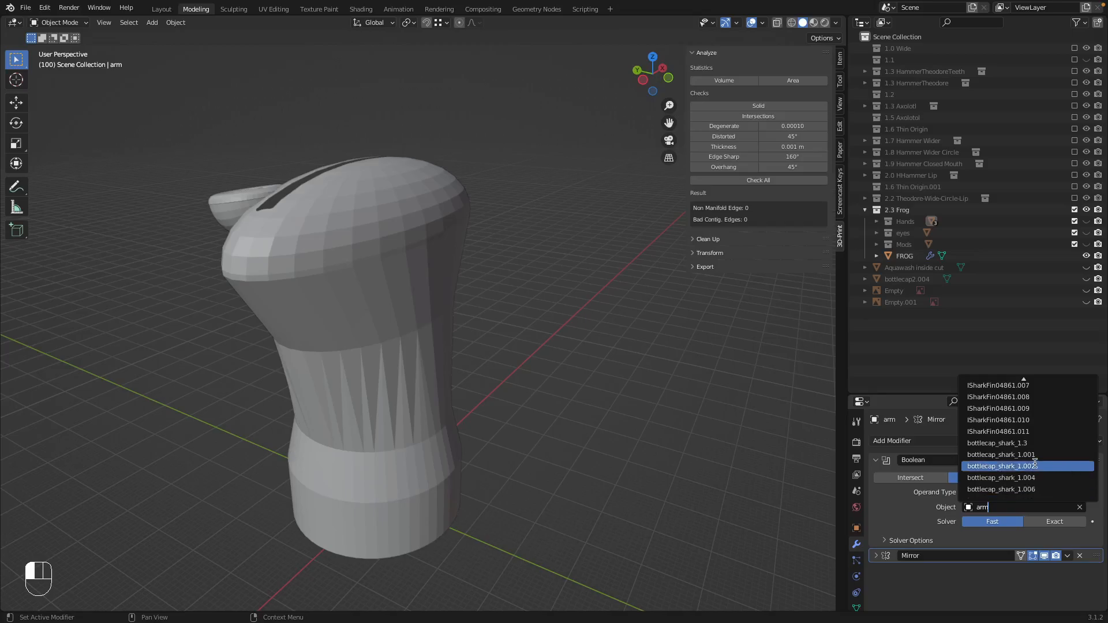
left_click(876, 222)
left_click(877, 222)
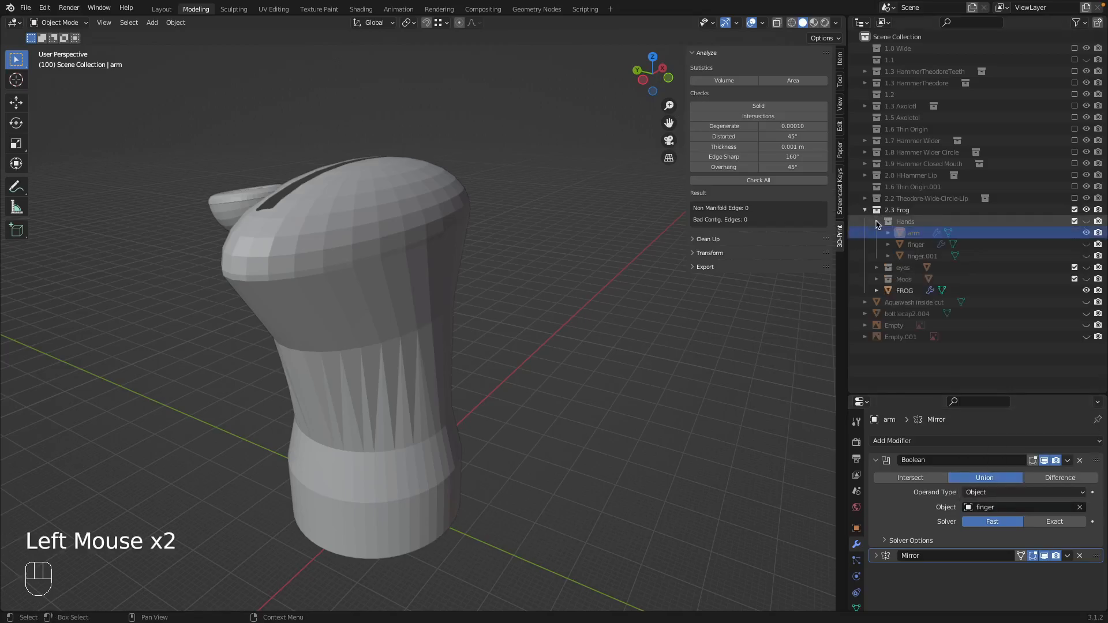
left_click(877, 223)
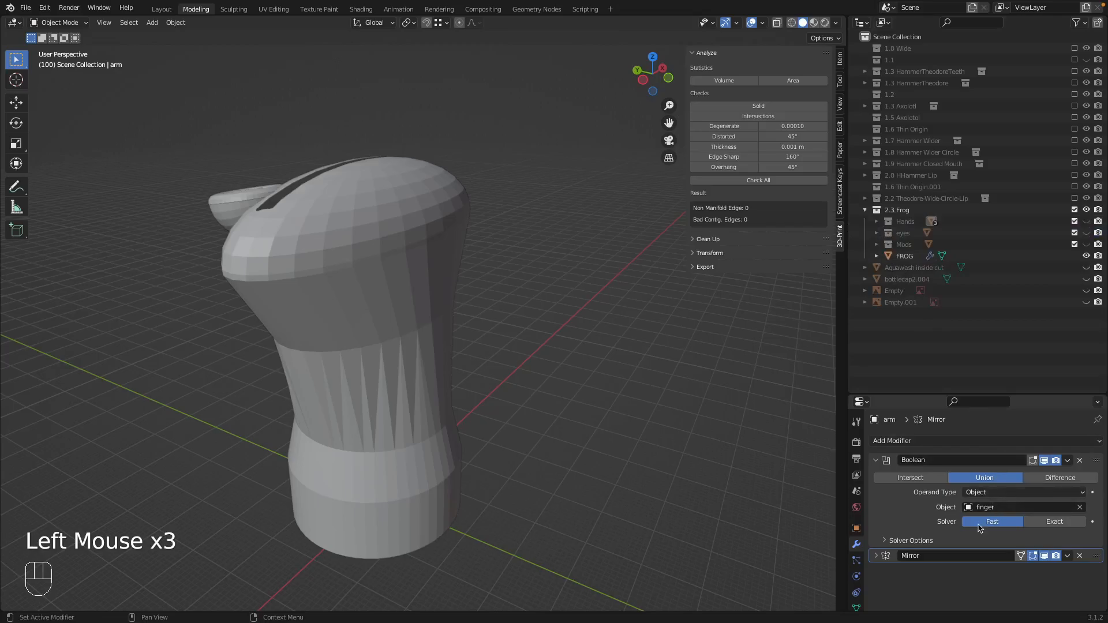
- Select the FROG body and examine its Boolean modifiers and surface from several sides
right_click(402, 329)
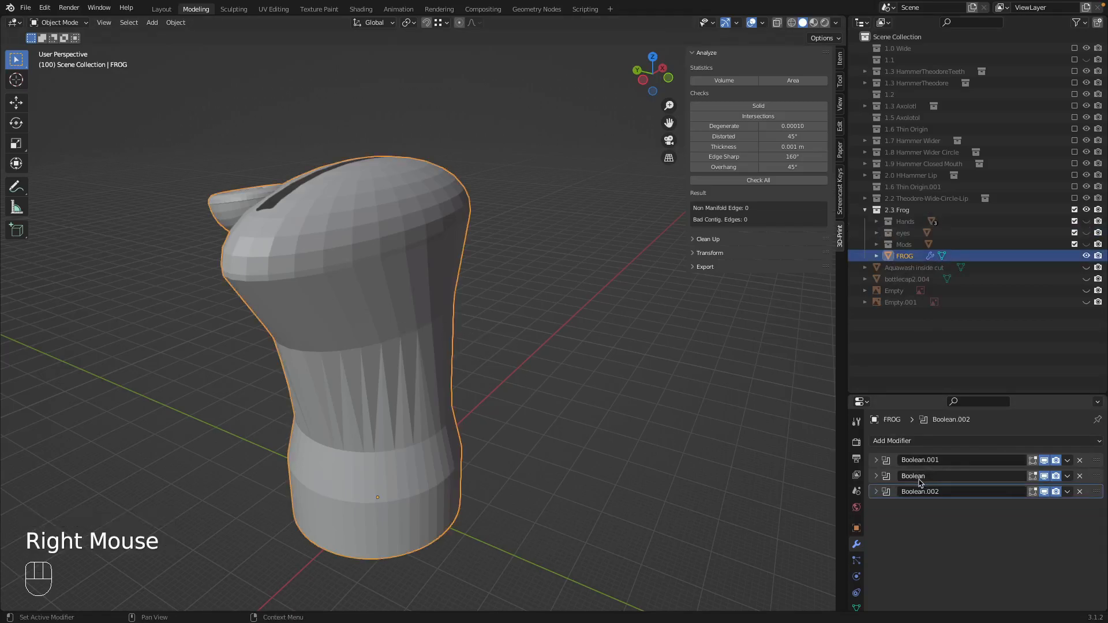
middle_click_drag(573, 346, 630, 425)
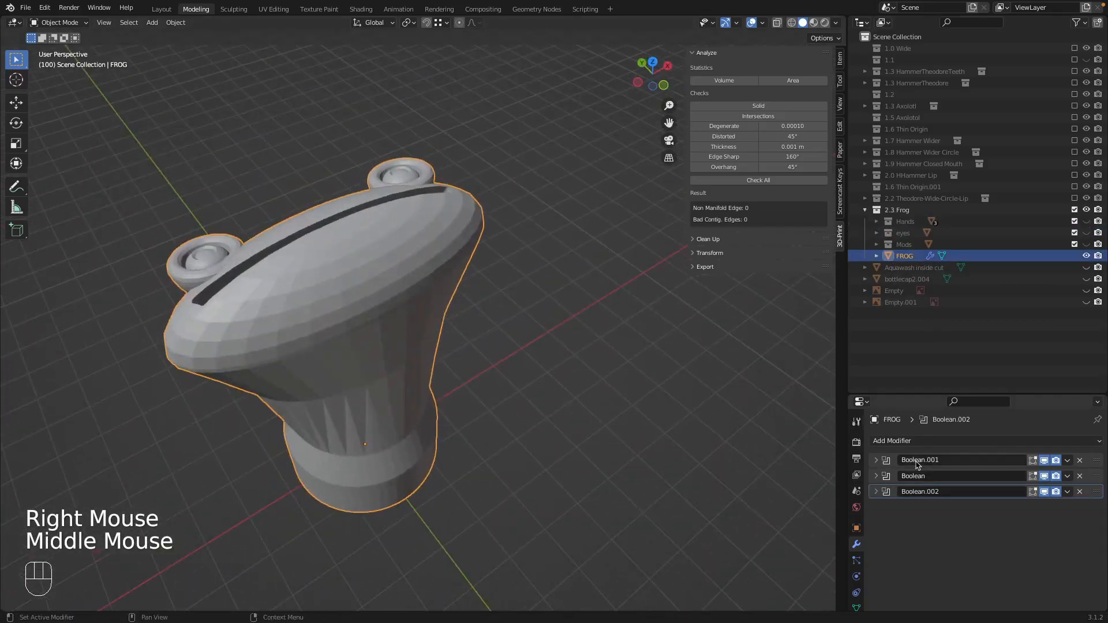
left_click(877, 461)
left_click(876, 460)
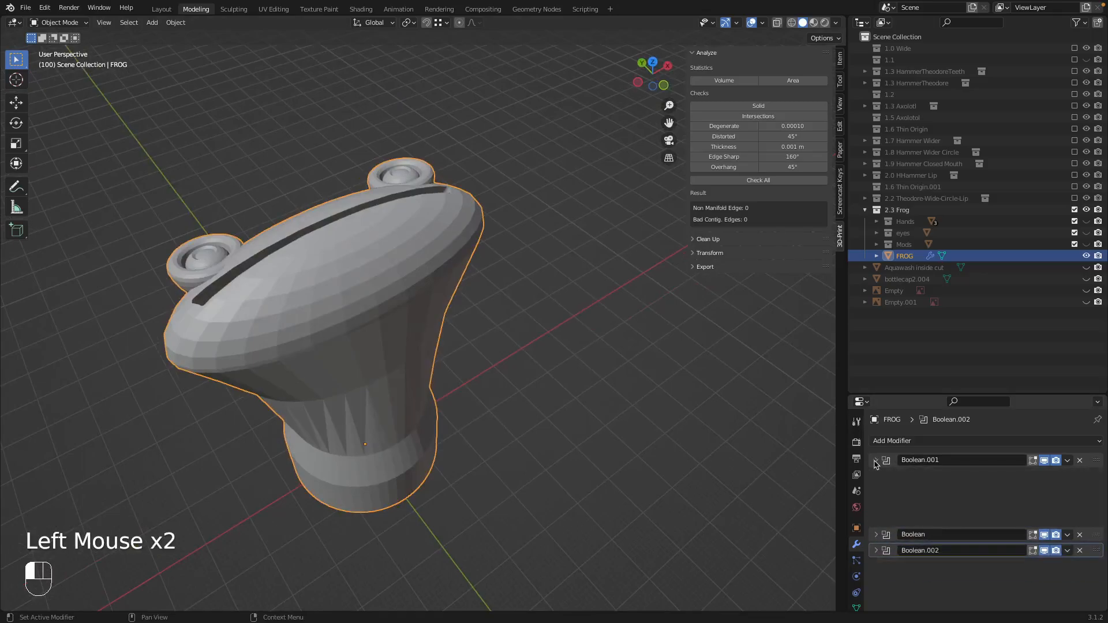
middle_click_drag(530, 412, 580, 364)
middle_click_drag(728, 427, 719, 420)
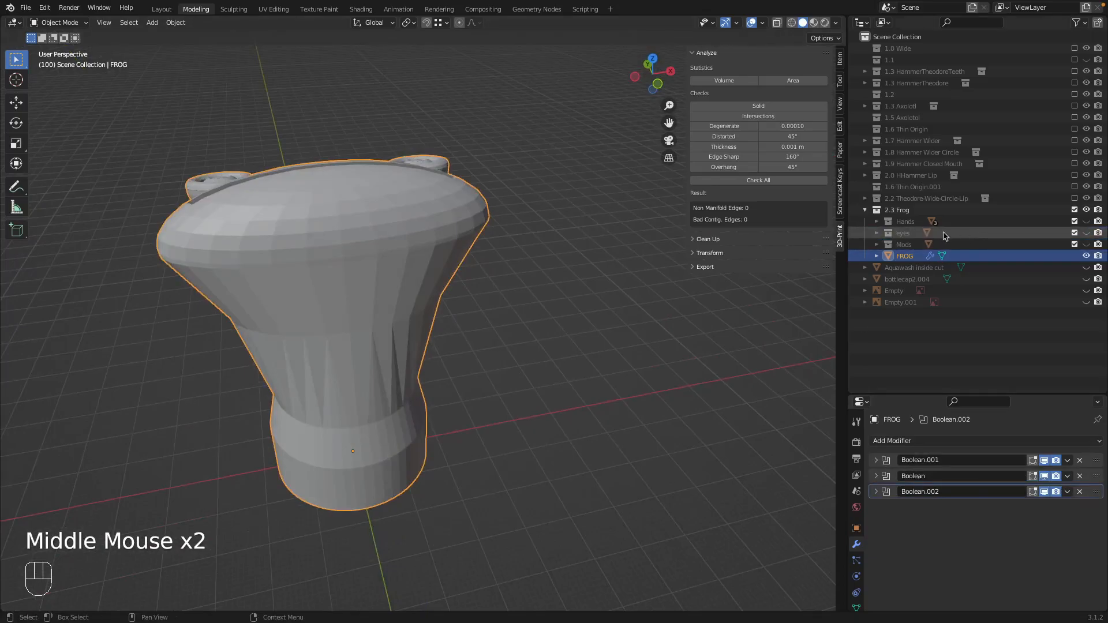
- Show the Hands collection, select the arm and review its Mirror modifier settings
left_click(910, 226)
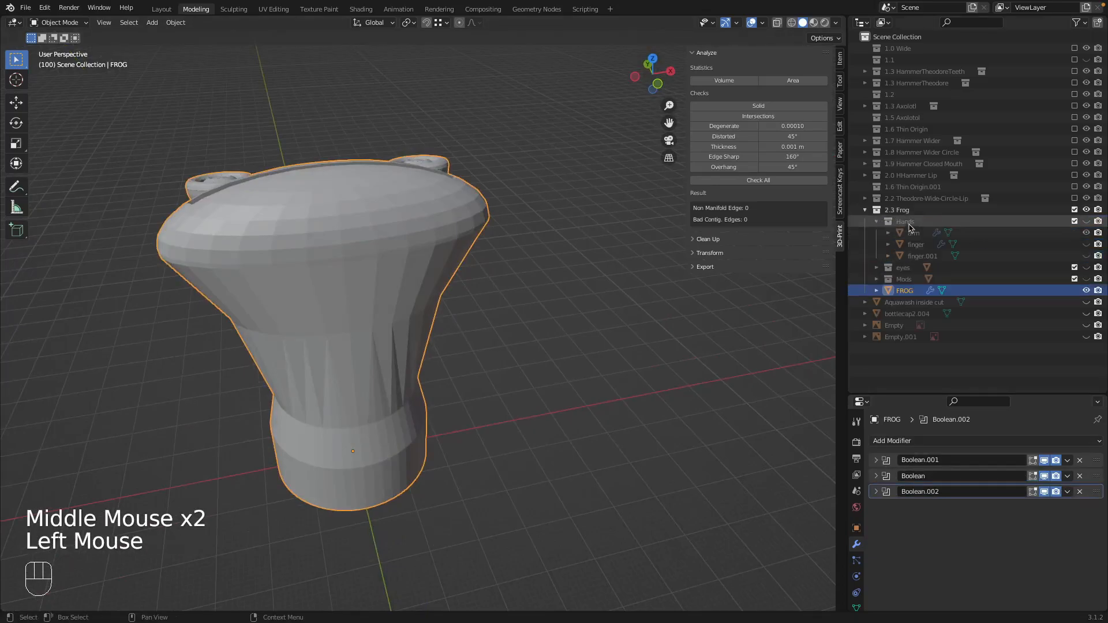
left_click(1086, 222)
middle_click_drag(572, 339, 603, 309)
right_click(289, 316)
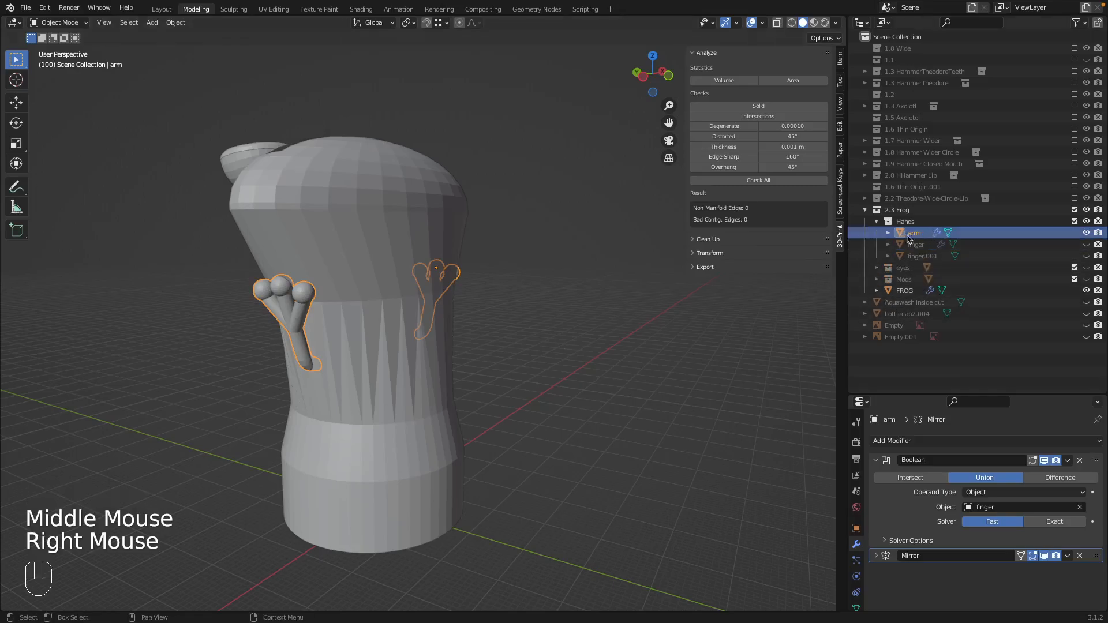
left_click(877, 461)
left_click(877, 476)
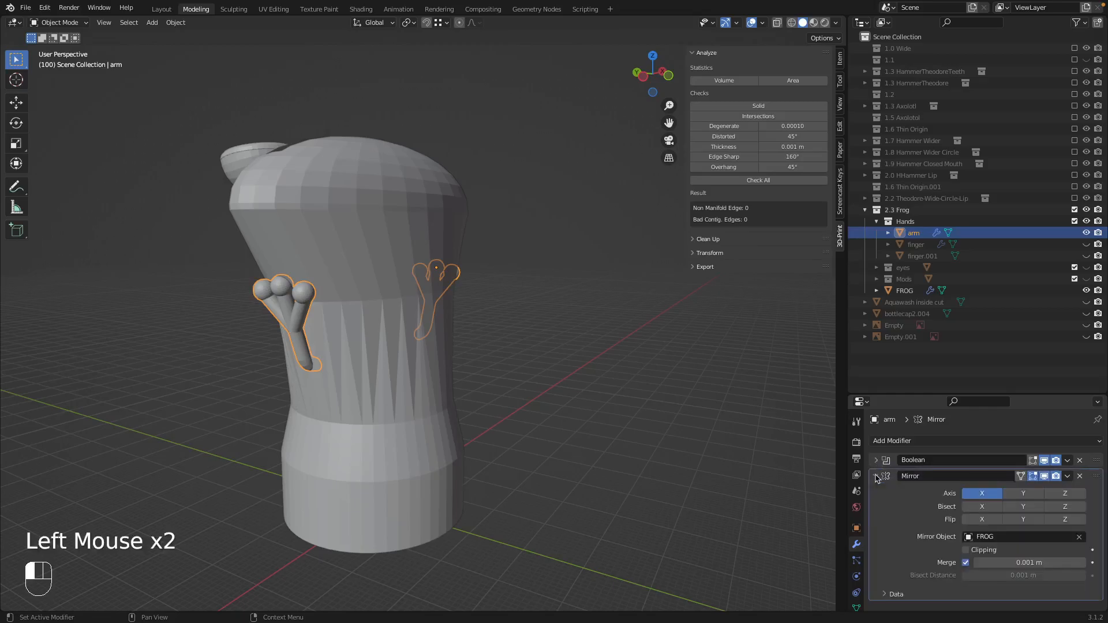
left_click(877, 477)
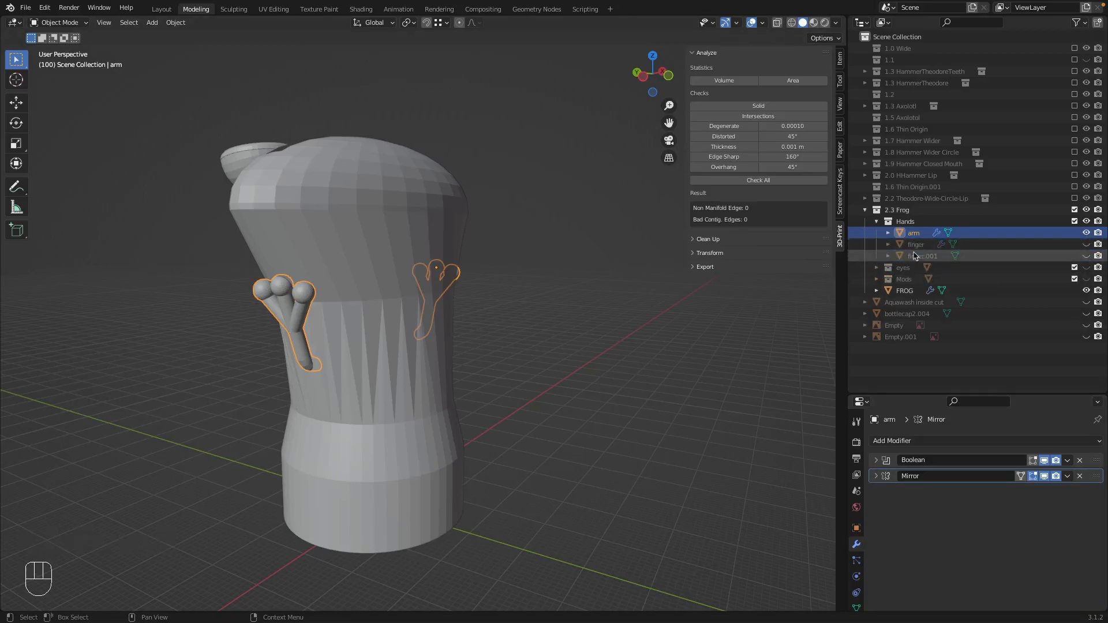
- Compare the modifier stacks of FROG and the arm, and hide the Hands collection
left_click(876, 221)
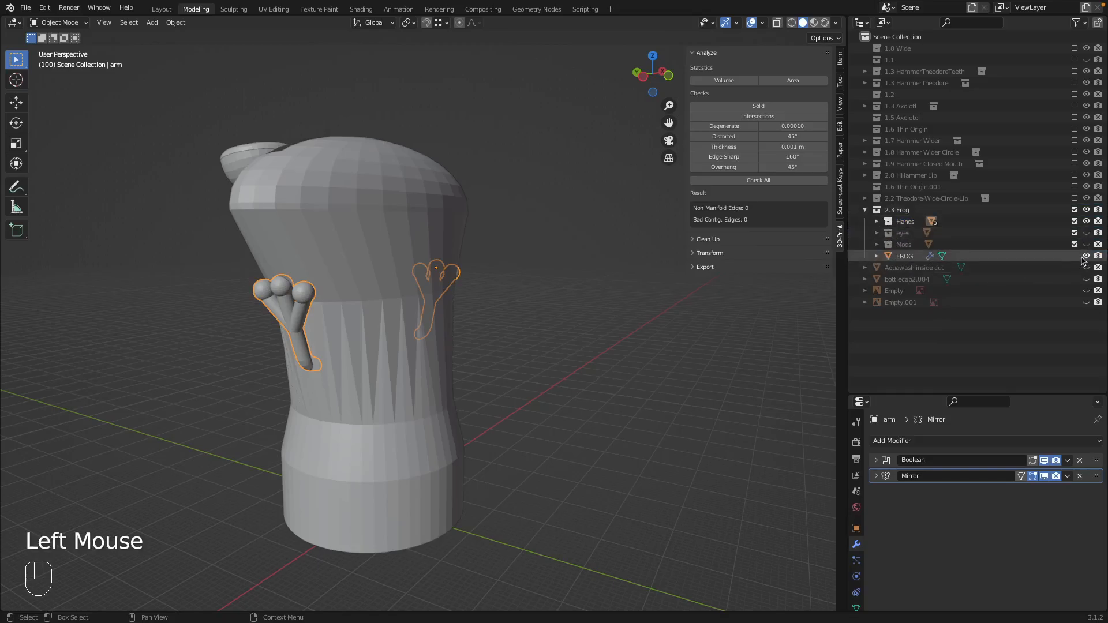
right_click(355, 208)
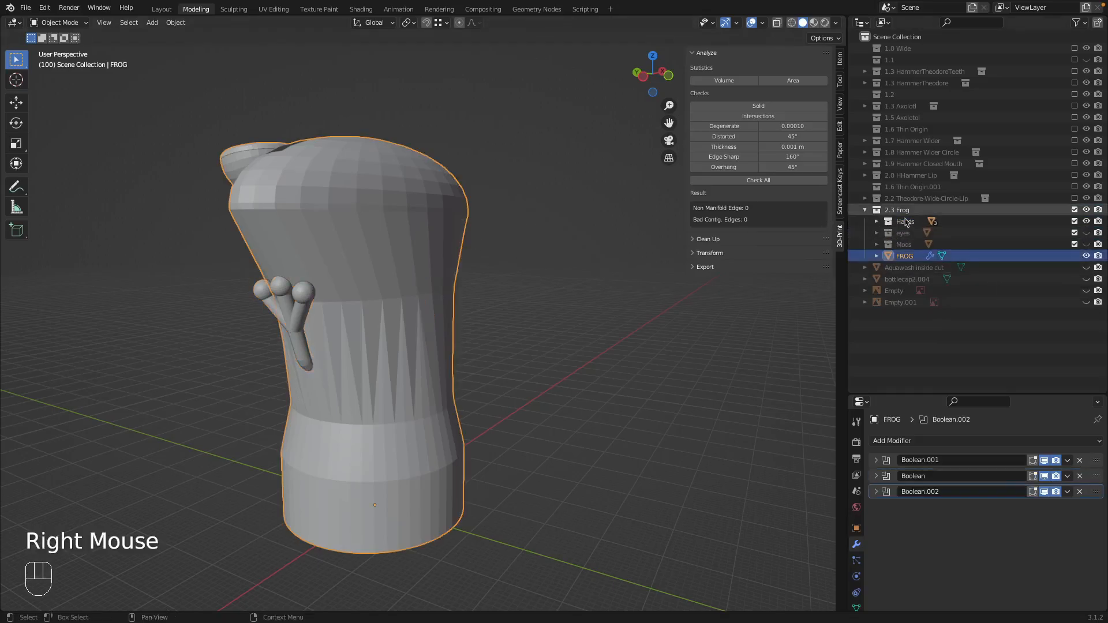
right_click(291, 312)
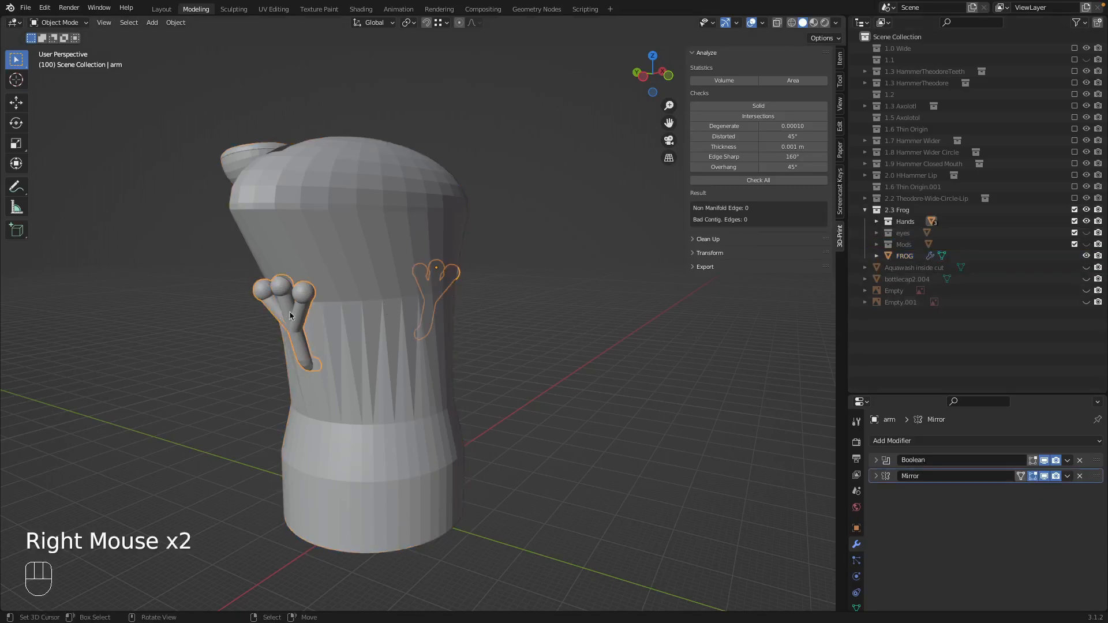
left_click(1086, 222)
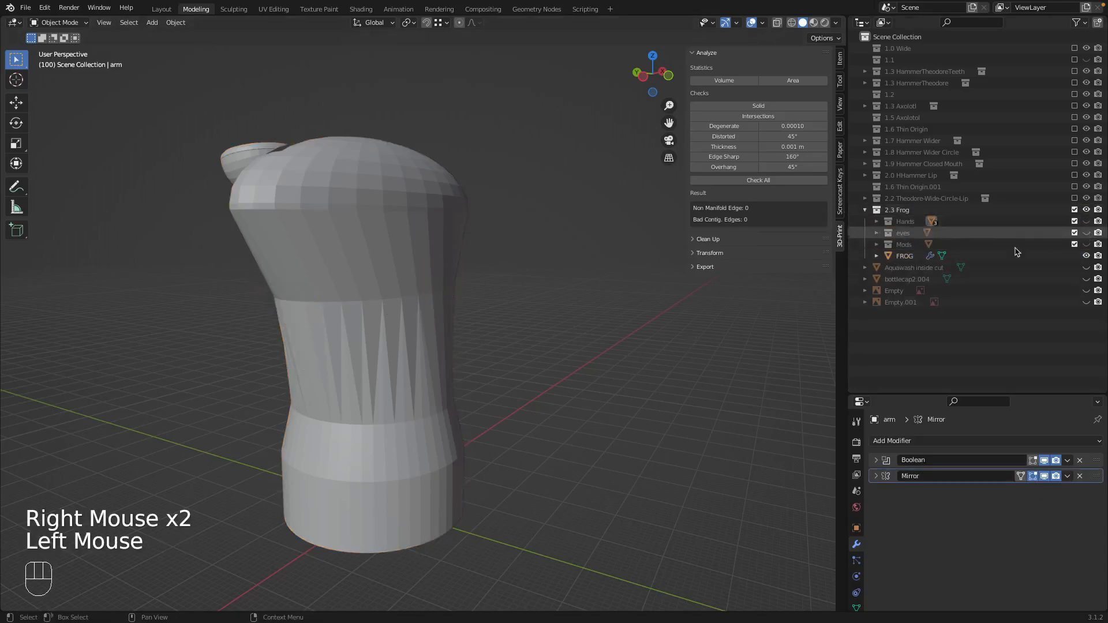
- Clear the target object of FROG's Boolean.001 union modifier
right_click(425, 286)
left_click(877, 460)
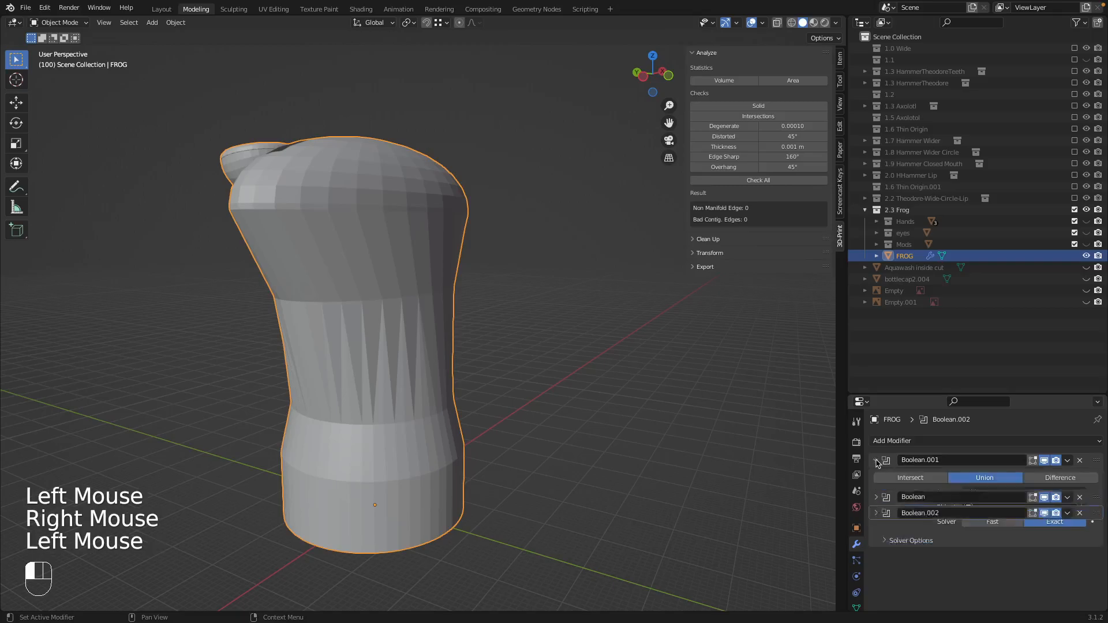
left_click(1026, 509)
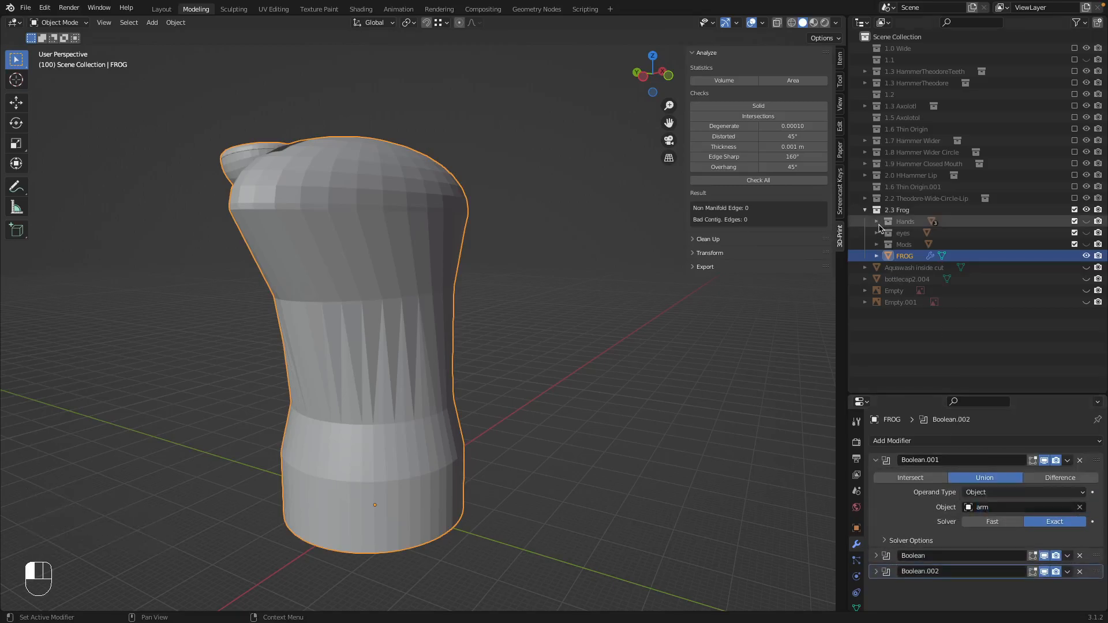
left_click(876, 222)
left_click(1044, 509)
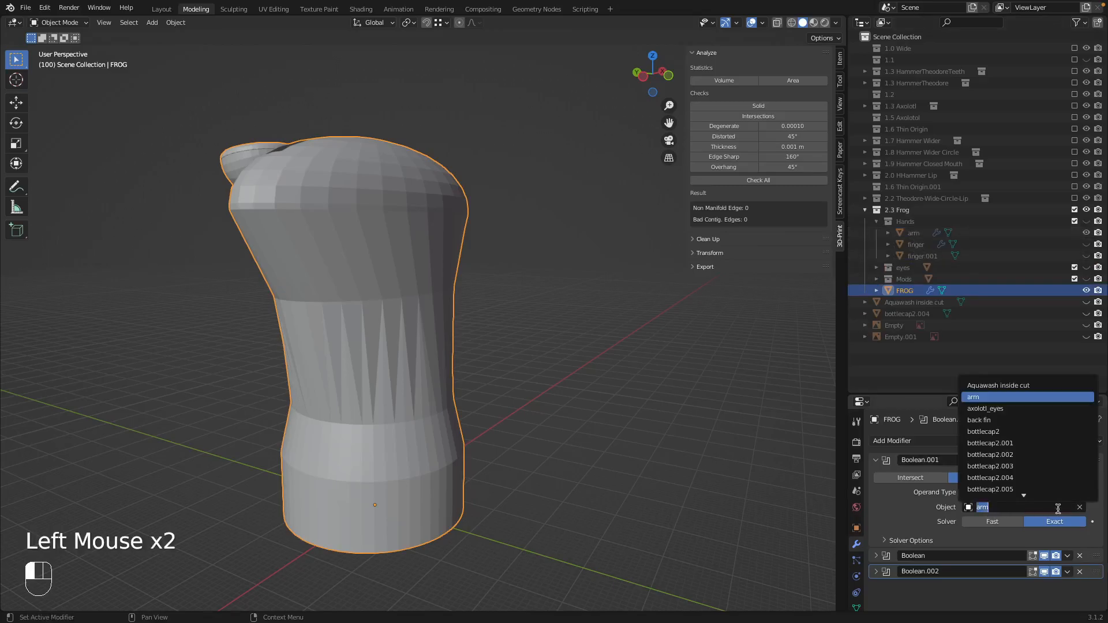
left_click(1077, 507)
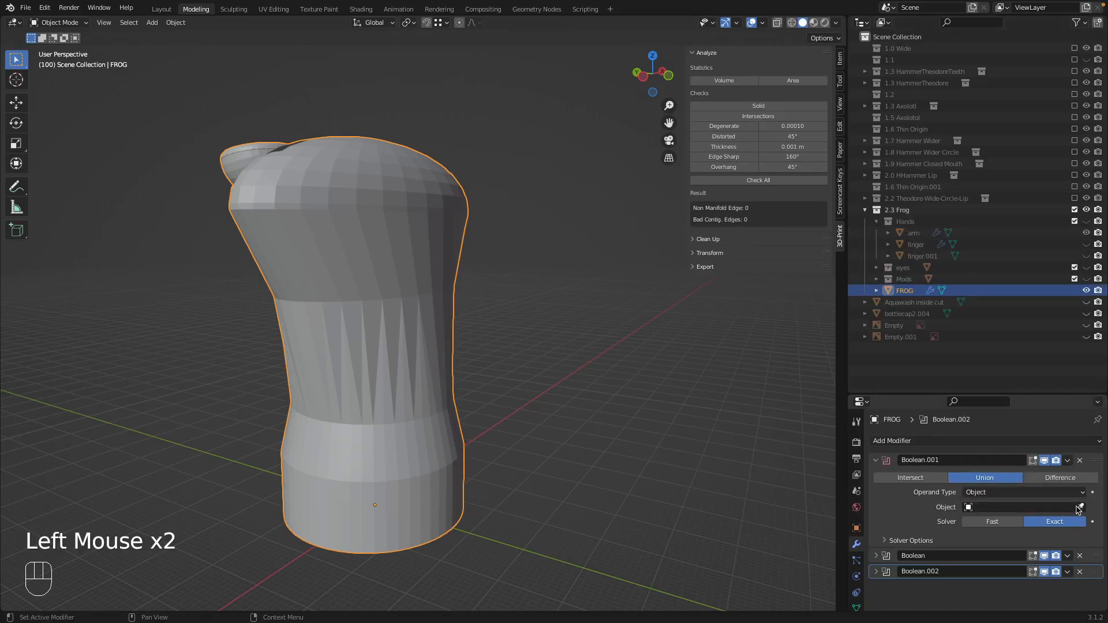
- Show the Hands collection and set the arm as the target object of FROG's Boolean.001 union modifier
left_click(1001, 506)
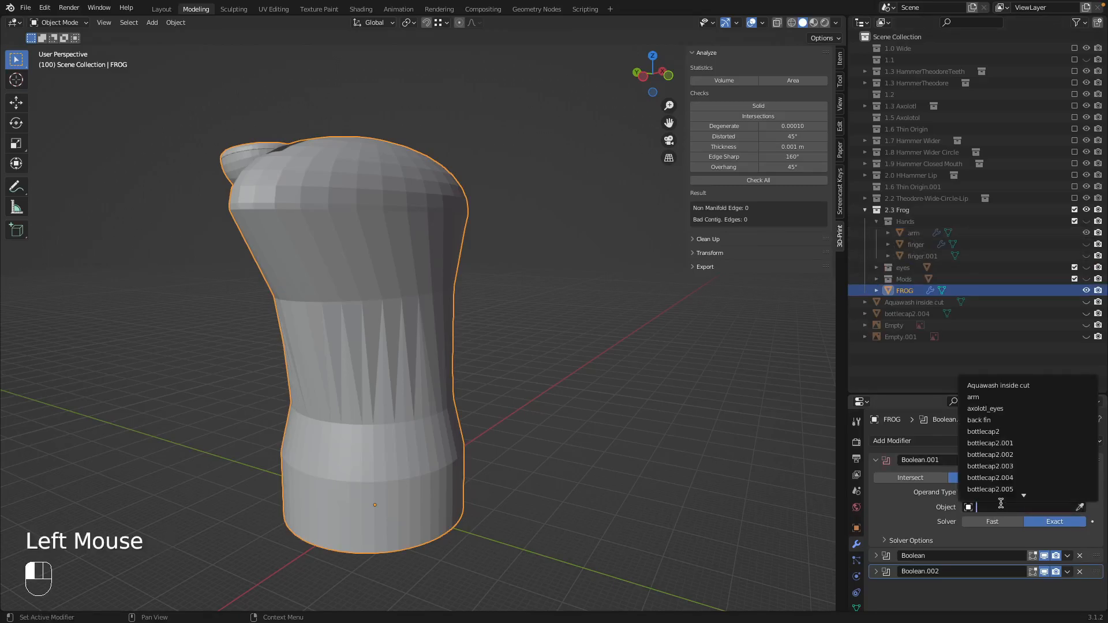
left_click(1087, 233)
left_click(1087, 234)
left_click(1087, 233)
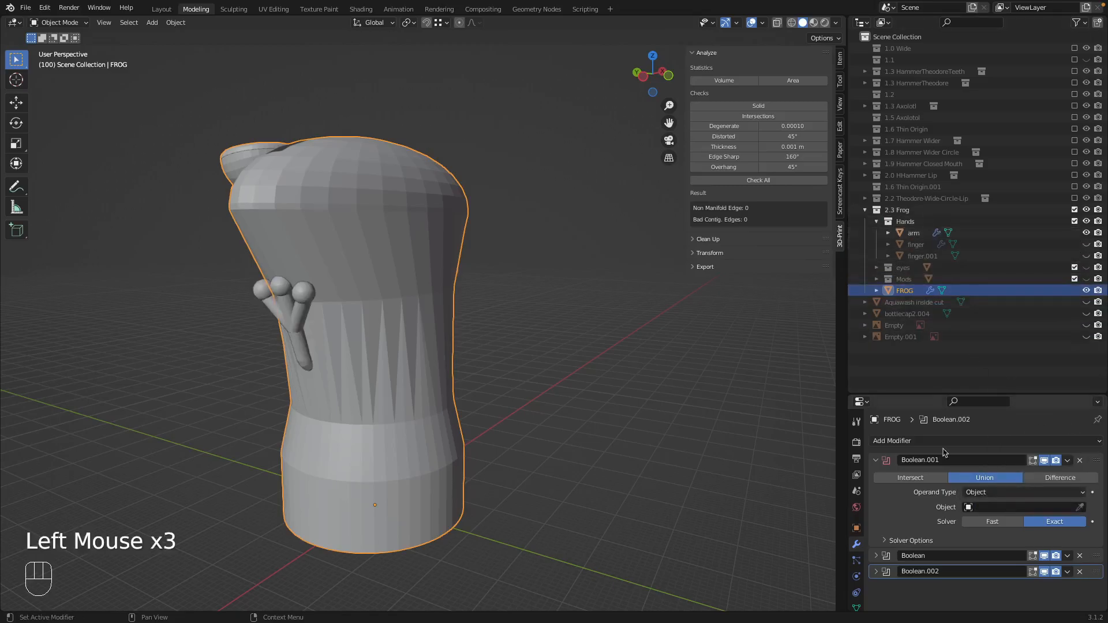
left_click(1081, 507)
left_click(292, 325)
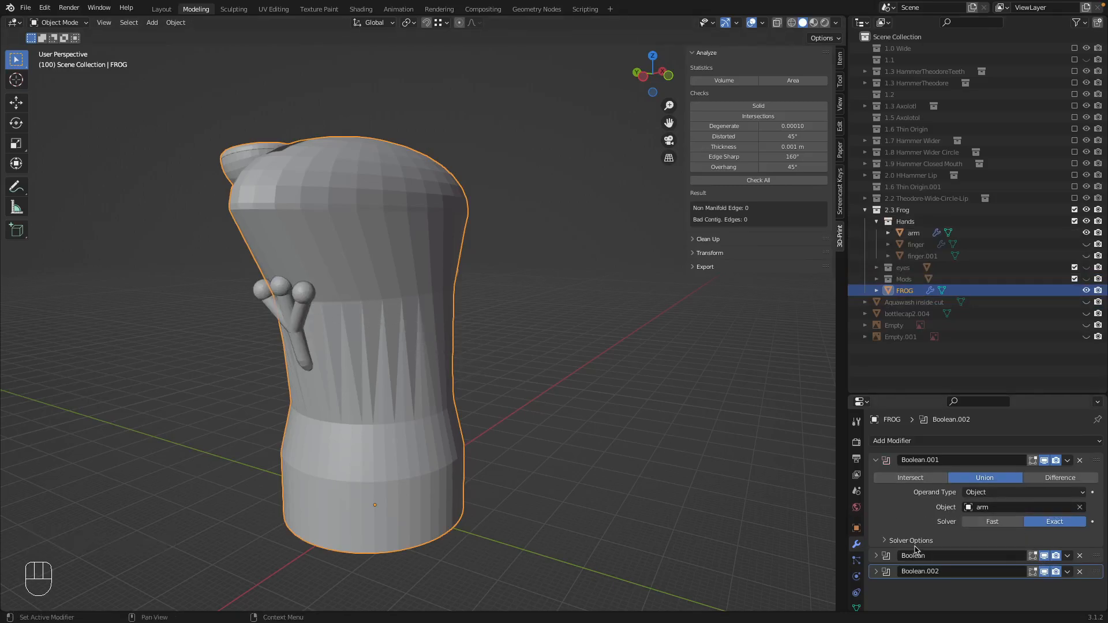
- Review the settings of FROG's Boolean and Boolean.002 modifiers, and examine the arm with its modifier stack
left_click(878, 555)
scroll(976, 559, "down", 2)
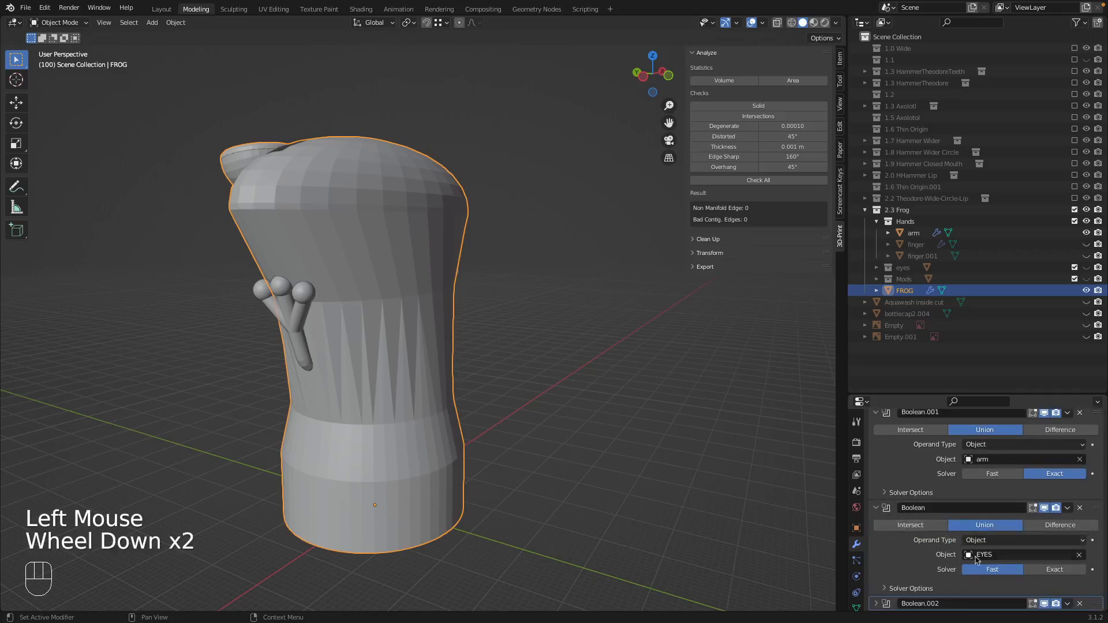
left_click(877, 604)
scroll(877, 577, "down", 2)
left_click(876, 527)
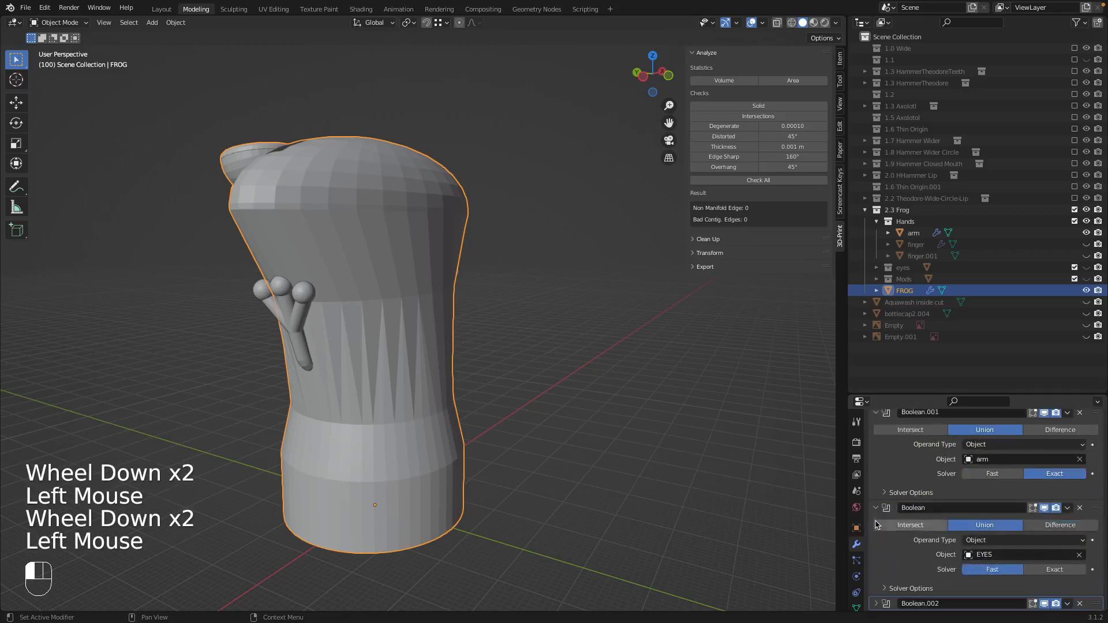
left_click(877, 507)
left_click(876, 459)
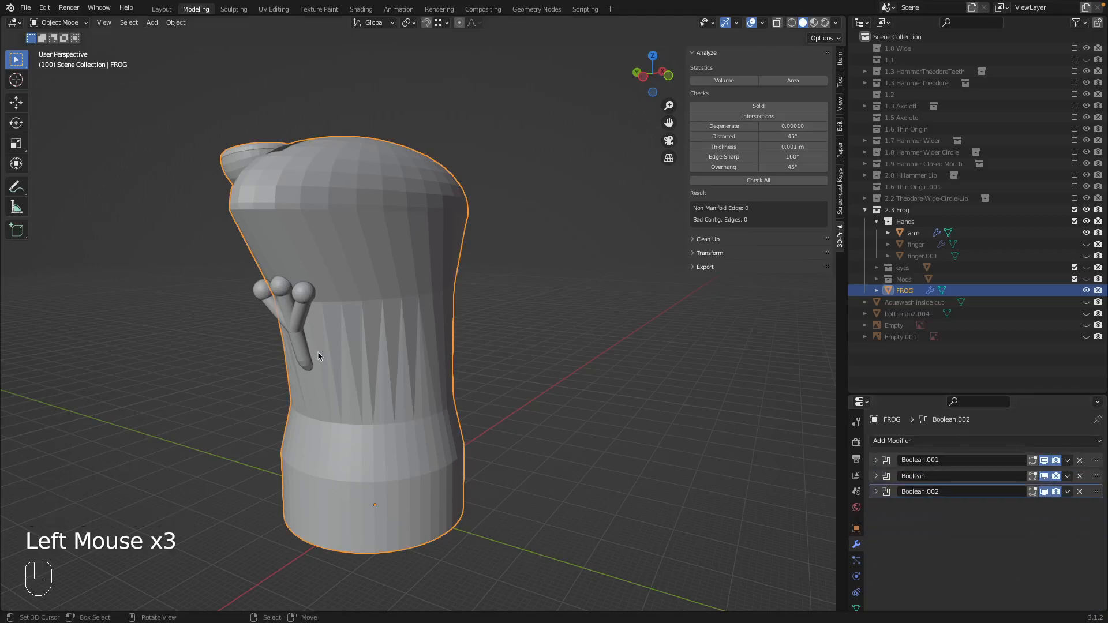
right_click(305, 333)
middle_click_drag(471, 349, 330, 369)
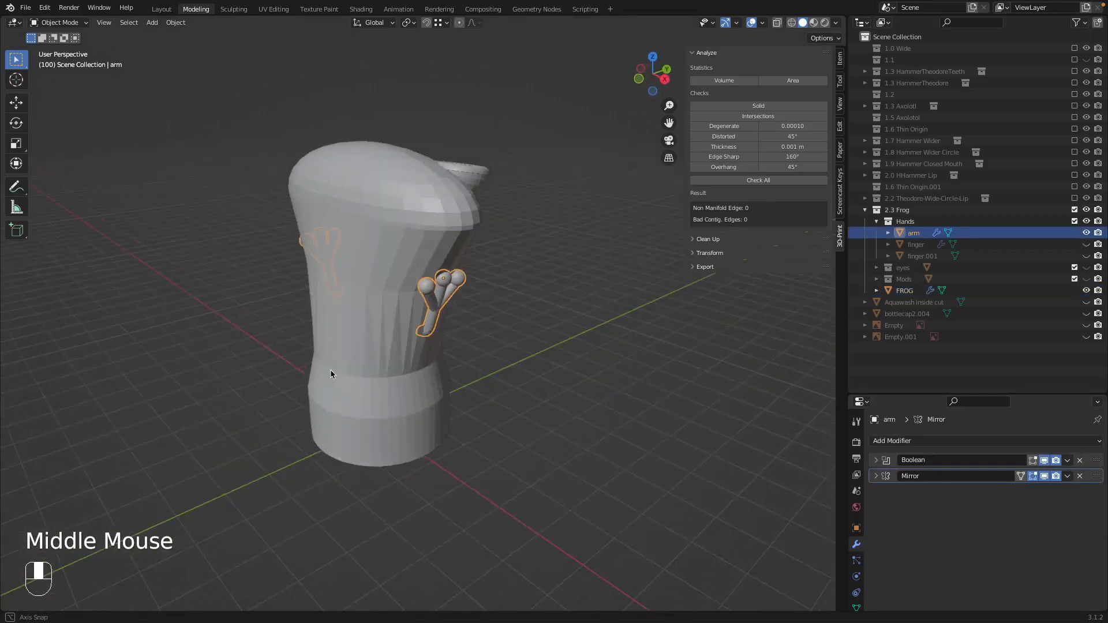
scroll(332, 362, "down", 2)
- Replace FROG's Boolean.001 modifier with a new Boolean union at the end of the stack that targets the arm
right_click(332, 355)
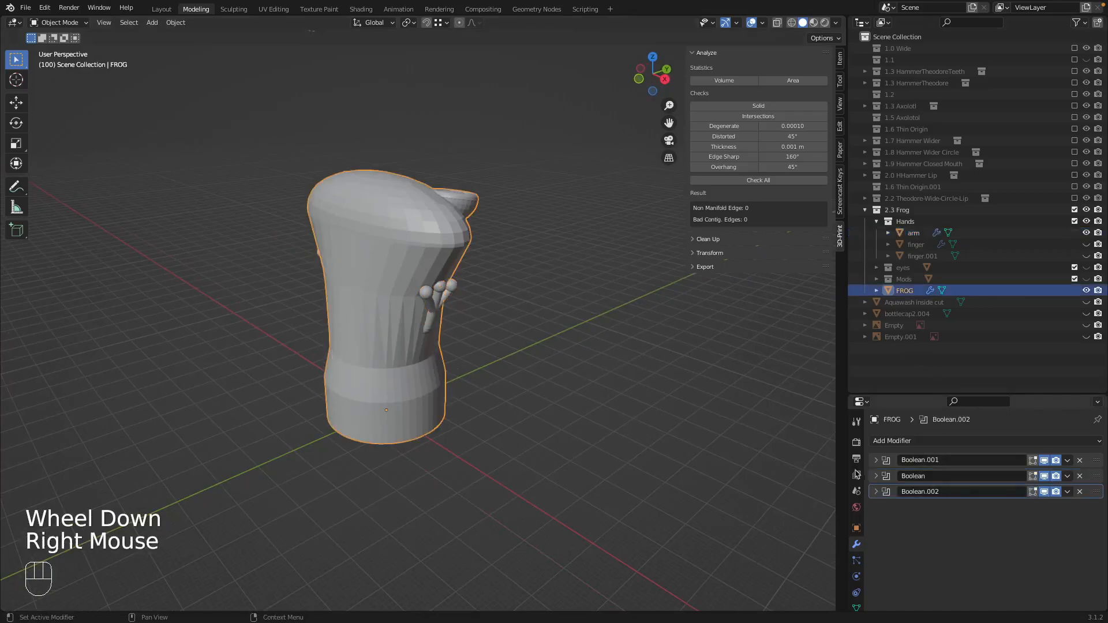
left_click(876, 460)
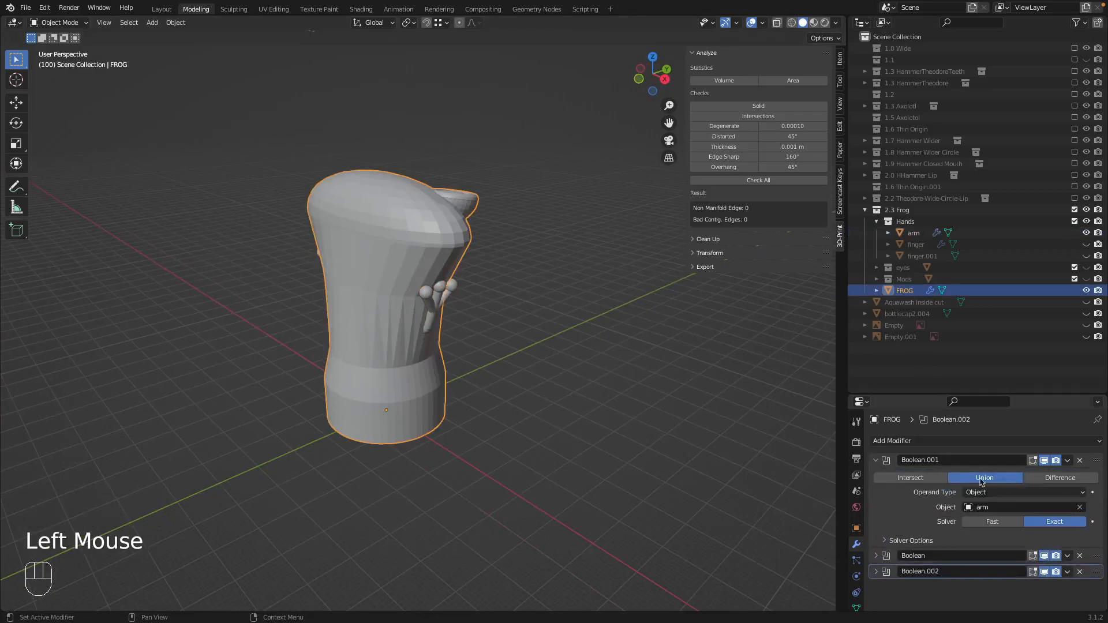
left_click(1078, 460)
left_click(922, 442)
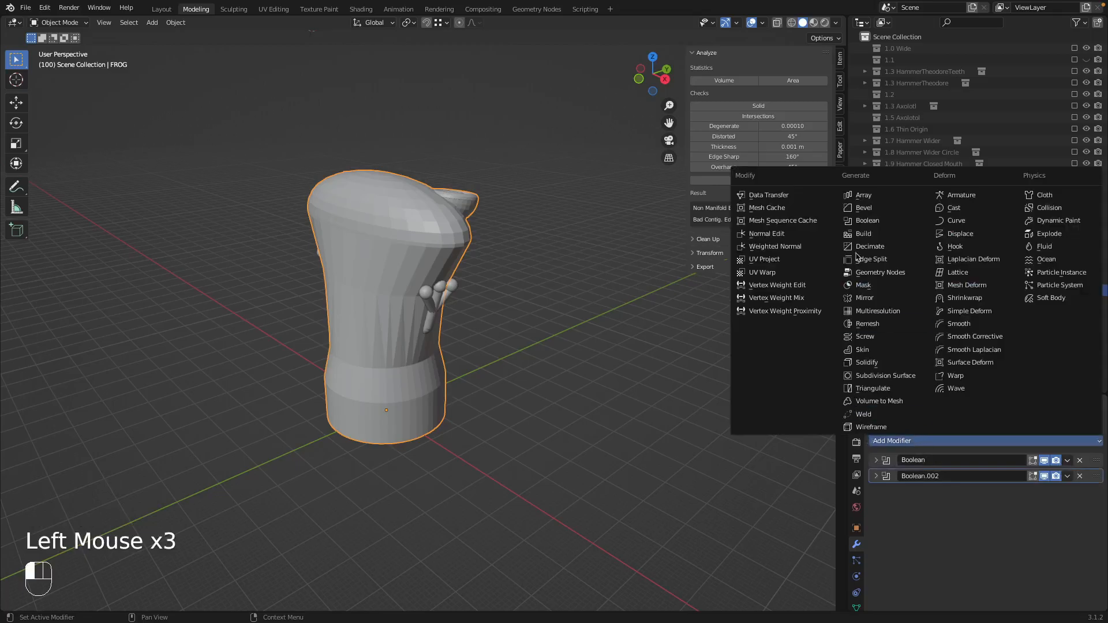
left_click(869, 225)
left_click(1004, 510)
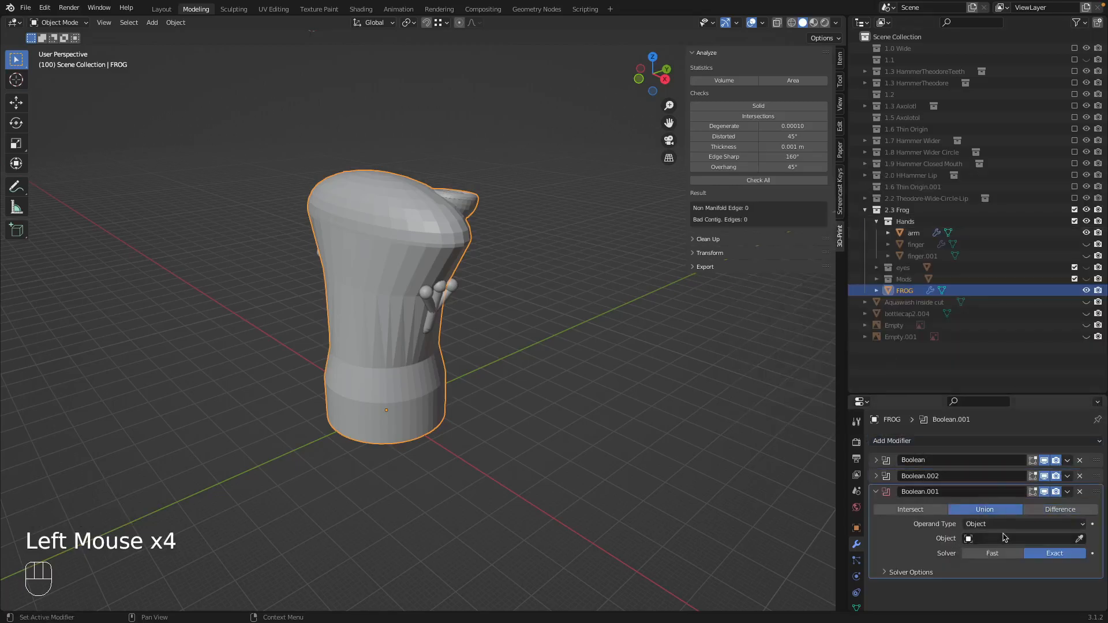
left_click(998, 538)
type("arm")
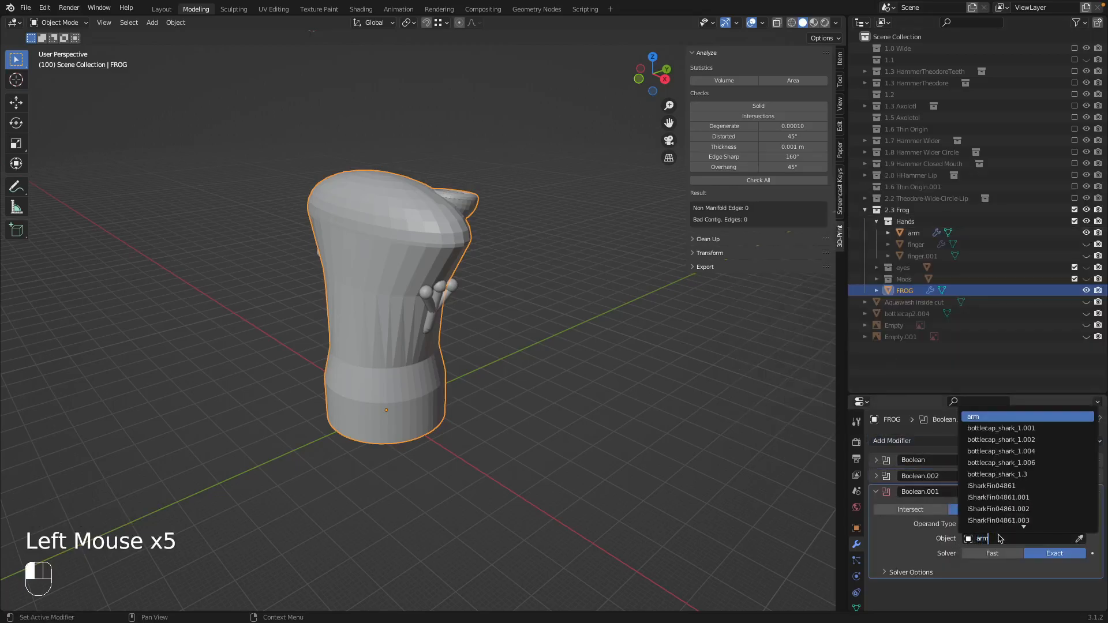
key("Return")
- Set the solver of FROG's arm union modifier to Fast and check the arms on both sides
middle_click_drag(462, 430, 603, 436)
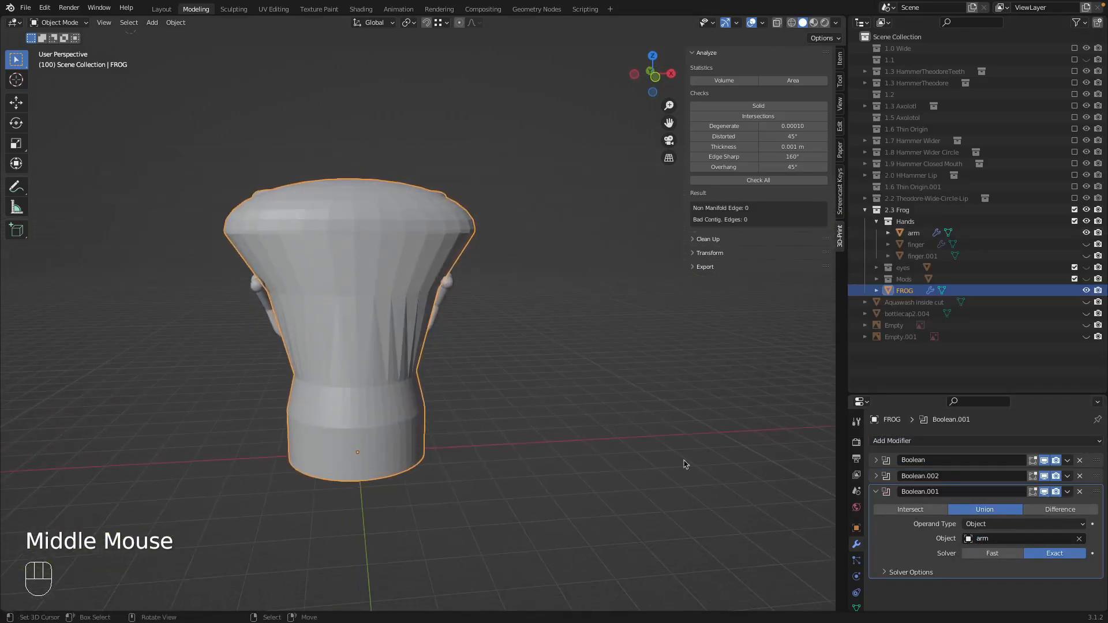
left_click(986, 554)
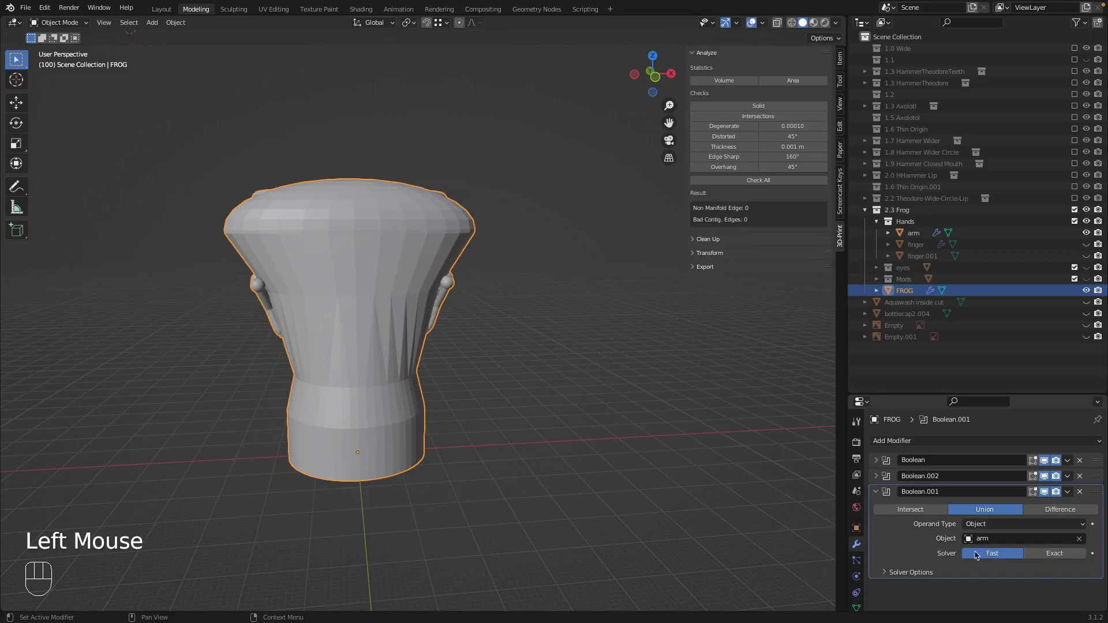
middle_click_drag(455, 459, 646, 427)
- Hide and collapse the Hands collection, check the joined FROG body, and collapse its Boolean.001 modifier
left_click(1086, 221)
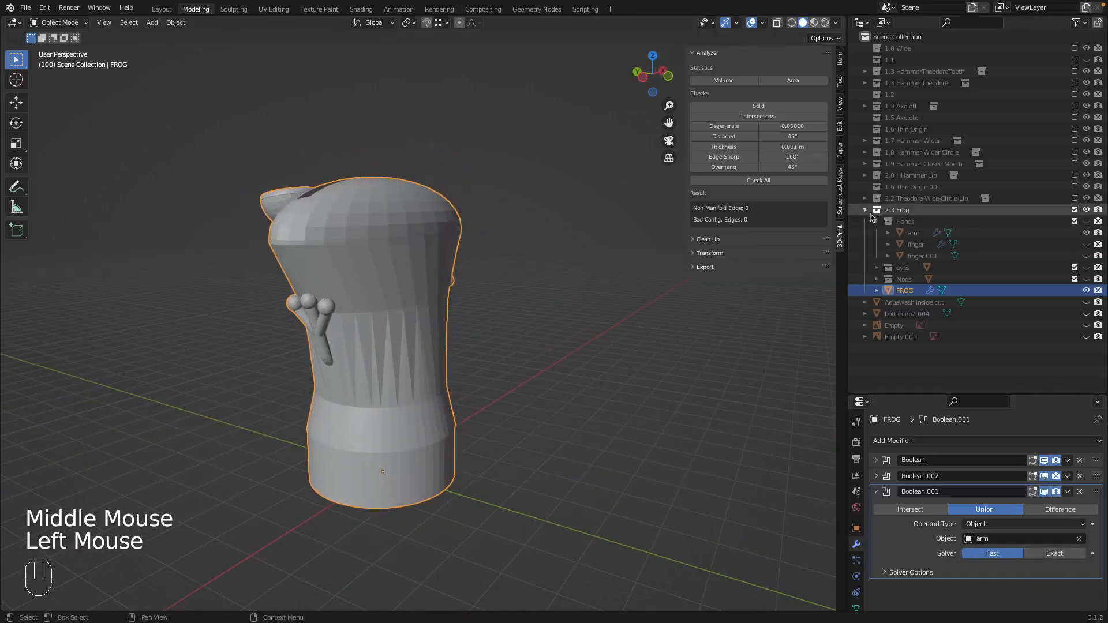
left_click(876, 221)
middle_click_drag(583, 346, 596, 428)
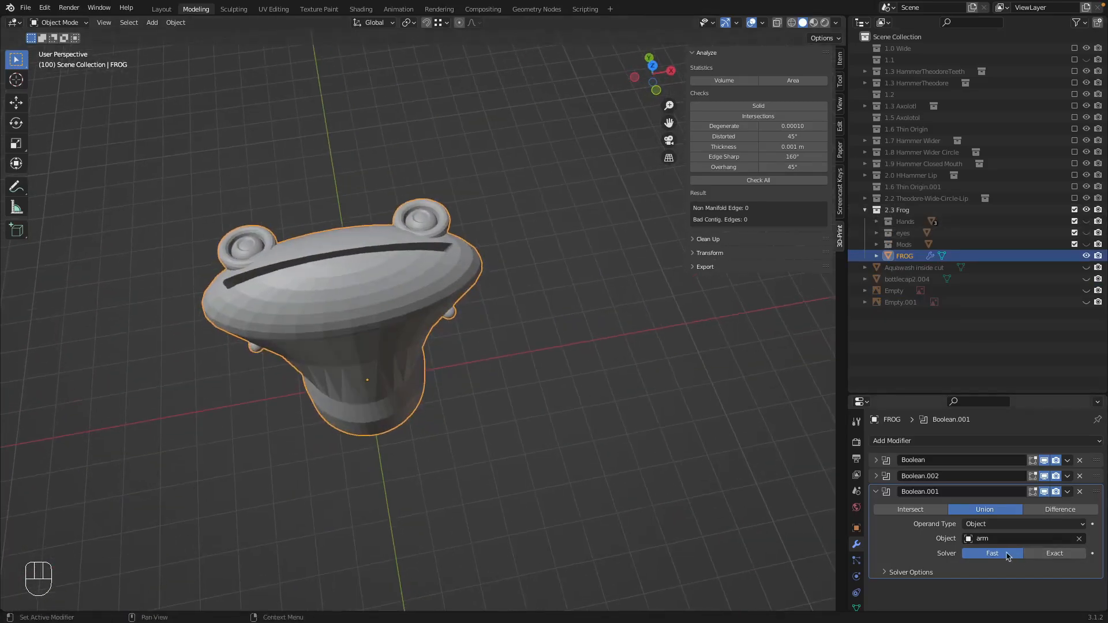
left_click(877, 491)
- Export the selected FROG as an STL file named Frog export-4.stl in the Frog folder
left_click(25, 7)
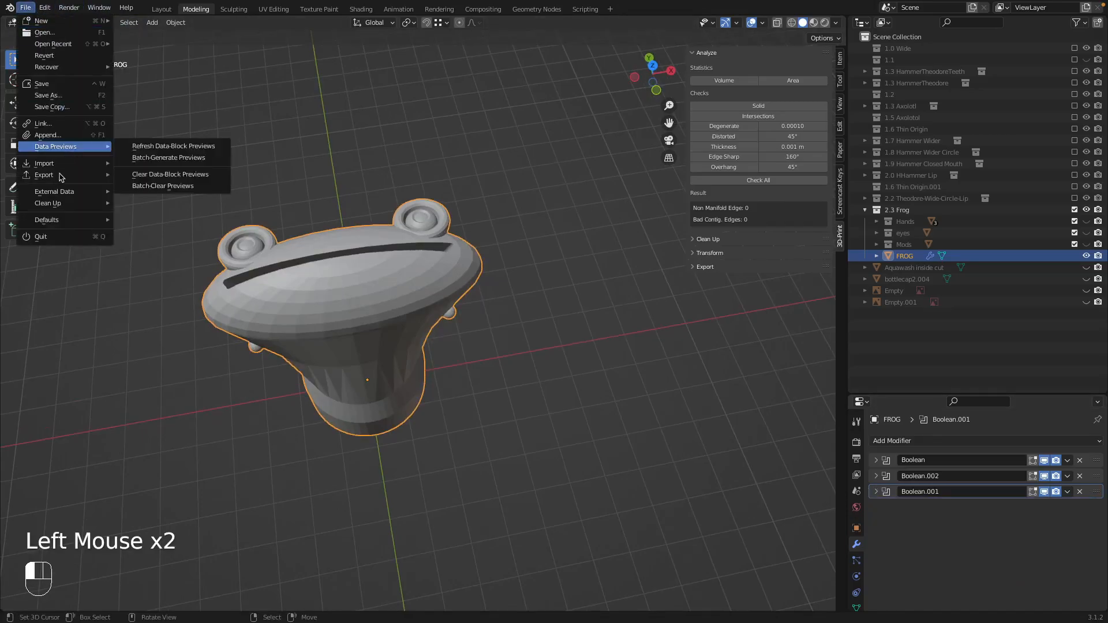
mouse_move(52, 179)
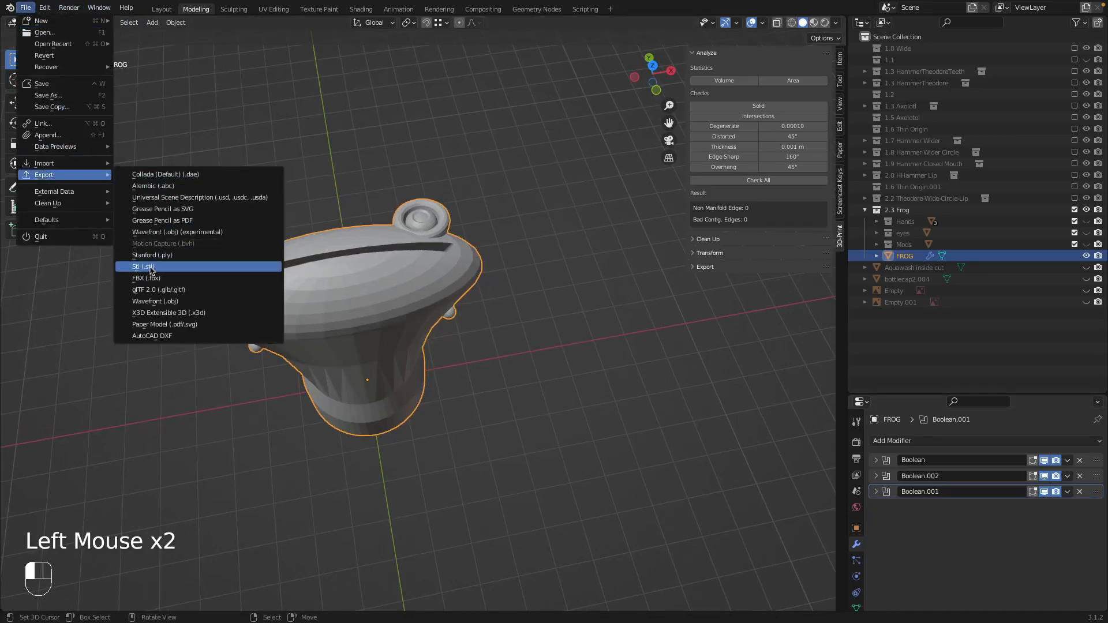
left_click(155, 270)
left_click(180, 199)
left_click(185, 488)
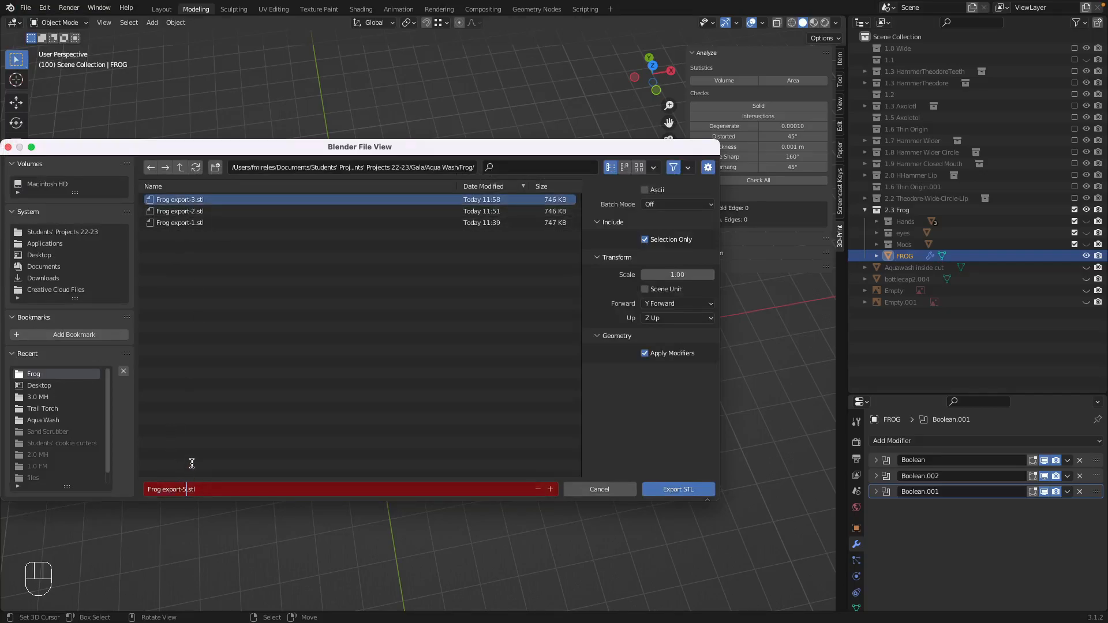
type("4")
left_click(674, 490)
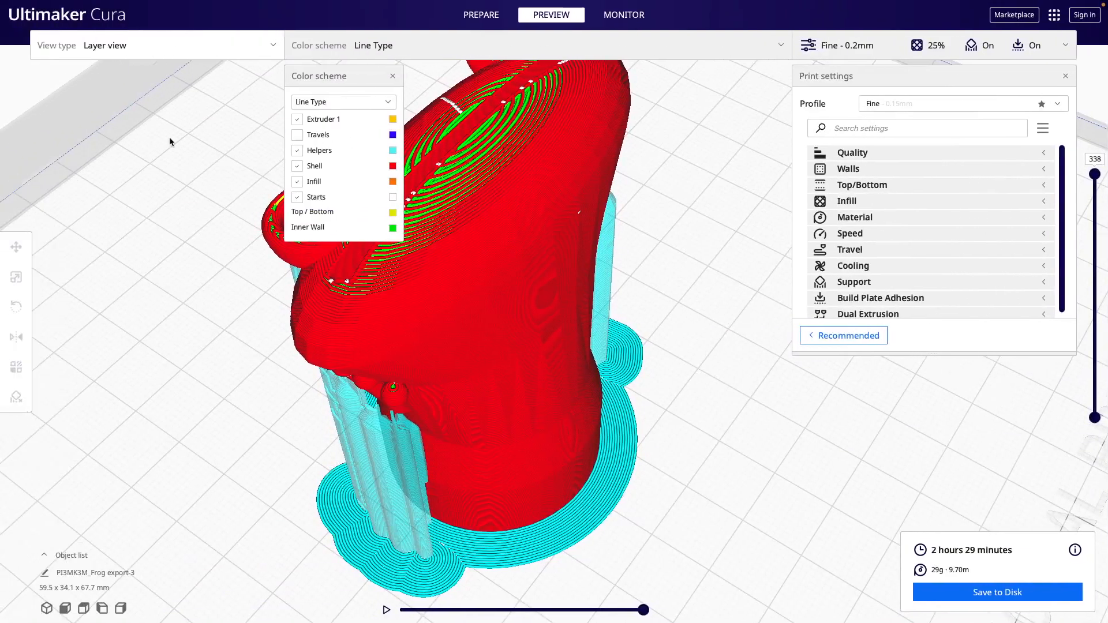
- Switch to Ultimaker Cura, return to the Prepare stage and delete the Frog export-3 model from the build plate
left_click(779, 47)
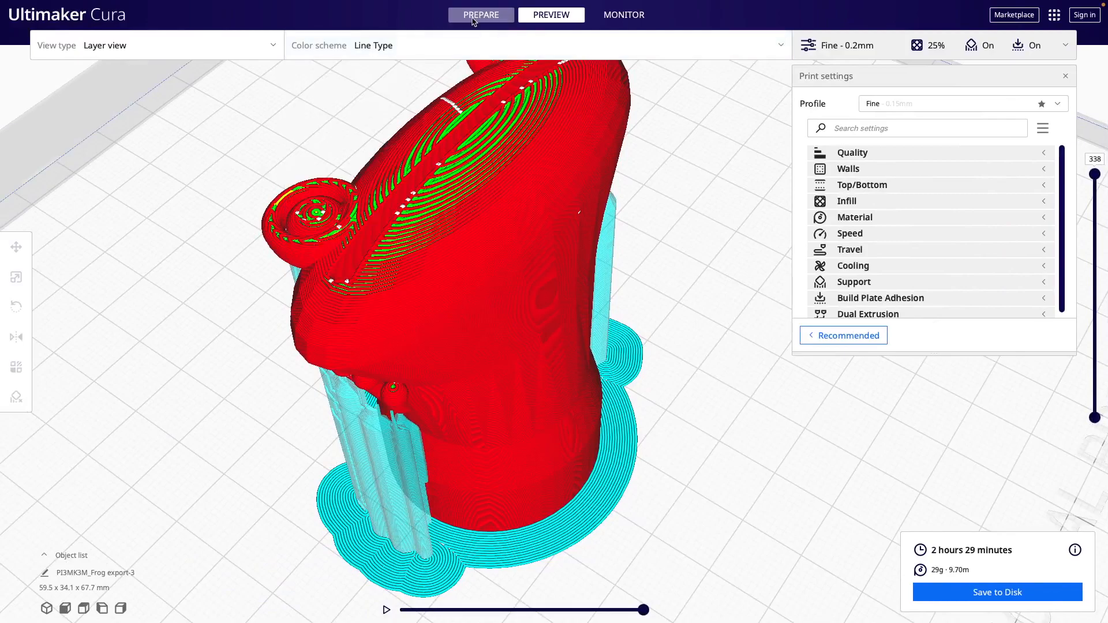
left_click(481, 15)
right_click(430, 213)
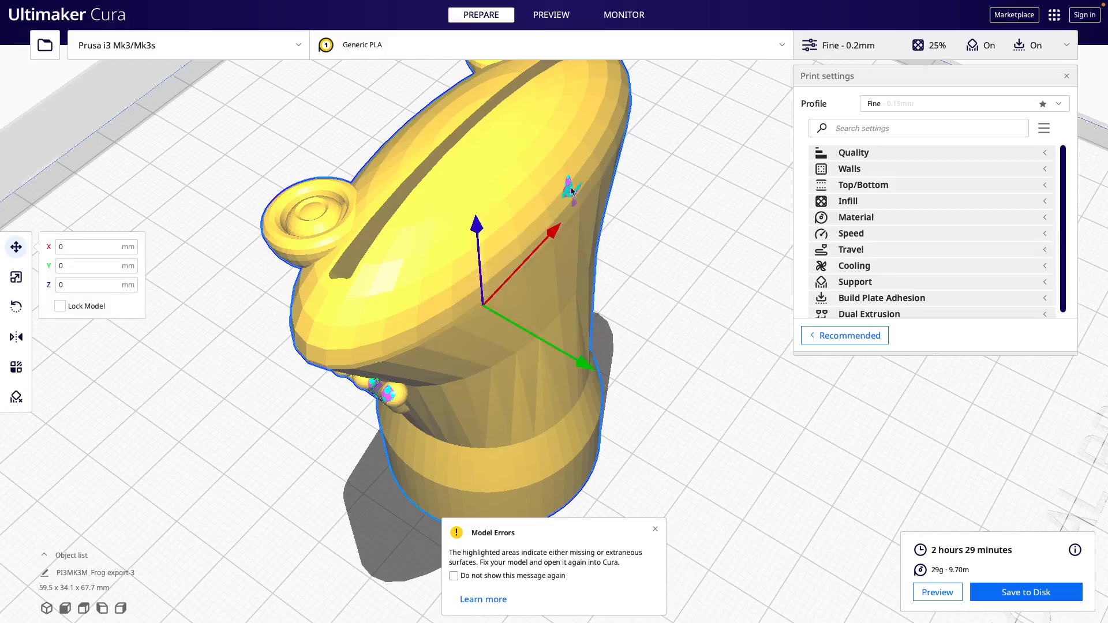
right_click(539, 212)
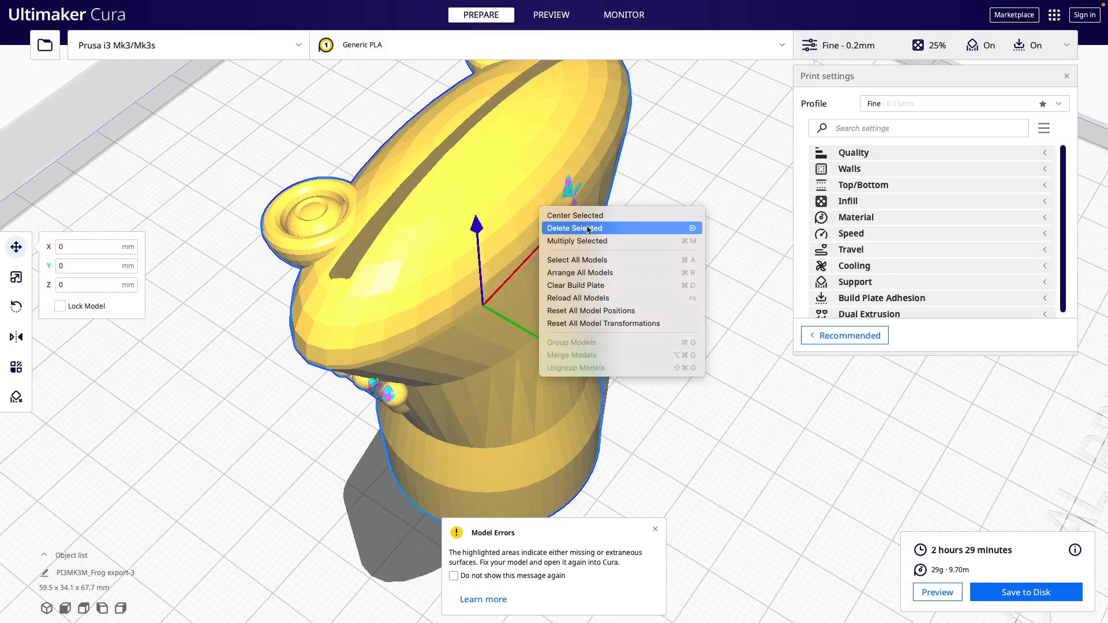
key("Delete")
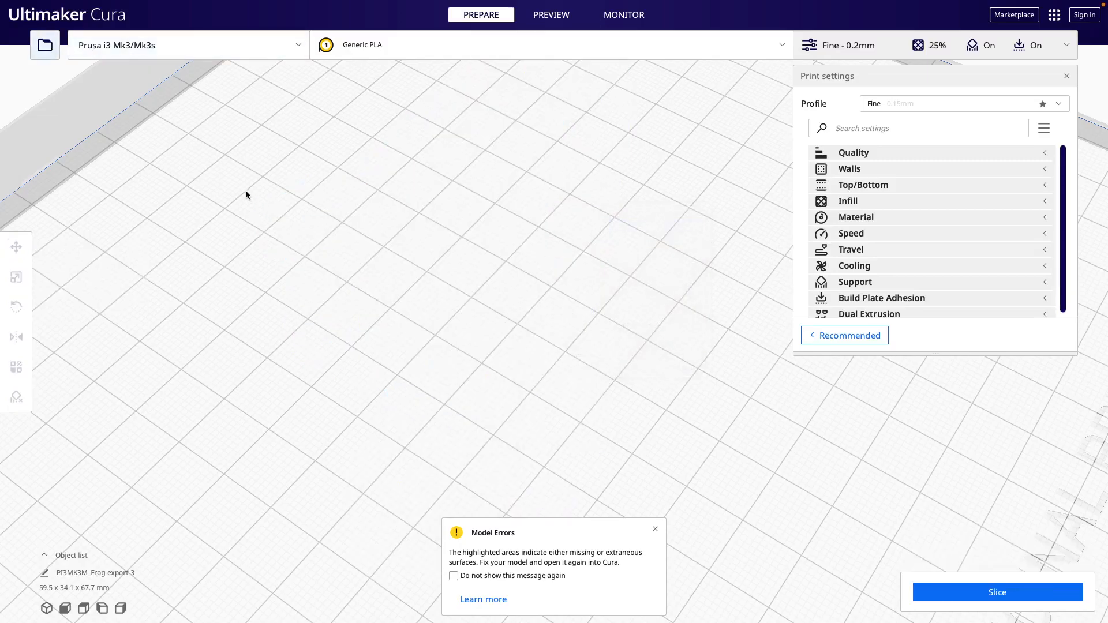
- Load Frog export-4.stl onto the build plate and inspect its hands from the side and back
key("super+o")
left_click(474, 297)
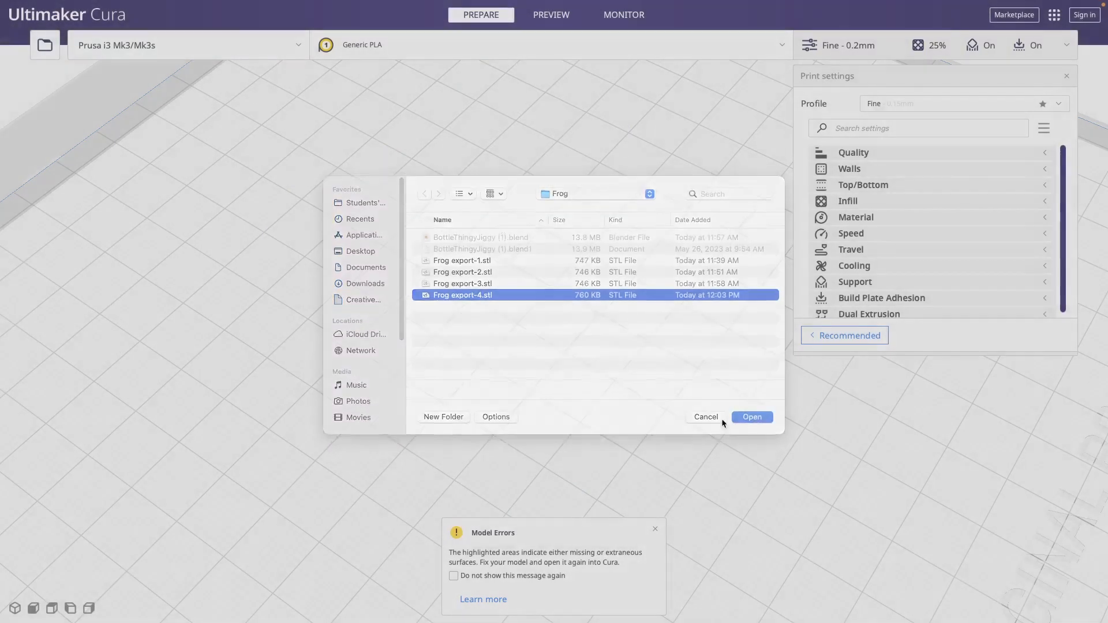
left_click(740, 422)
right_click_drag(629, 376, 635, 257)
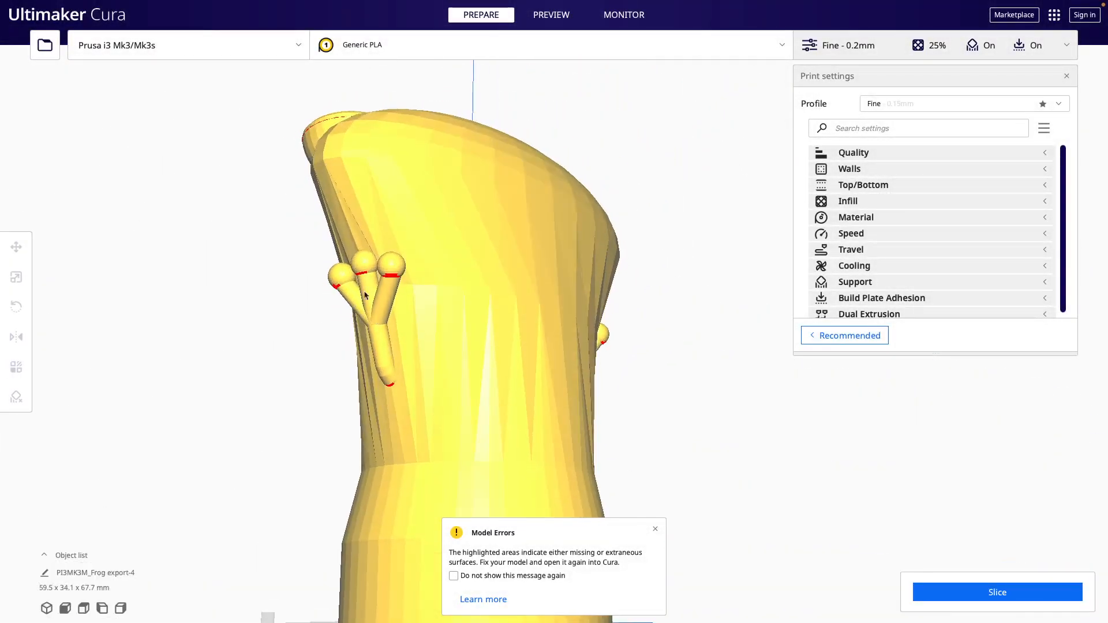
right_click_drag(646, 413, 547, 498)
- Slice the Frog export-4 model and dismiss the Model Errors message
left_click(979, 594)
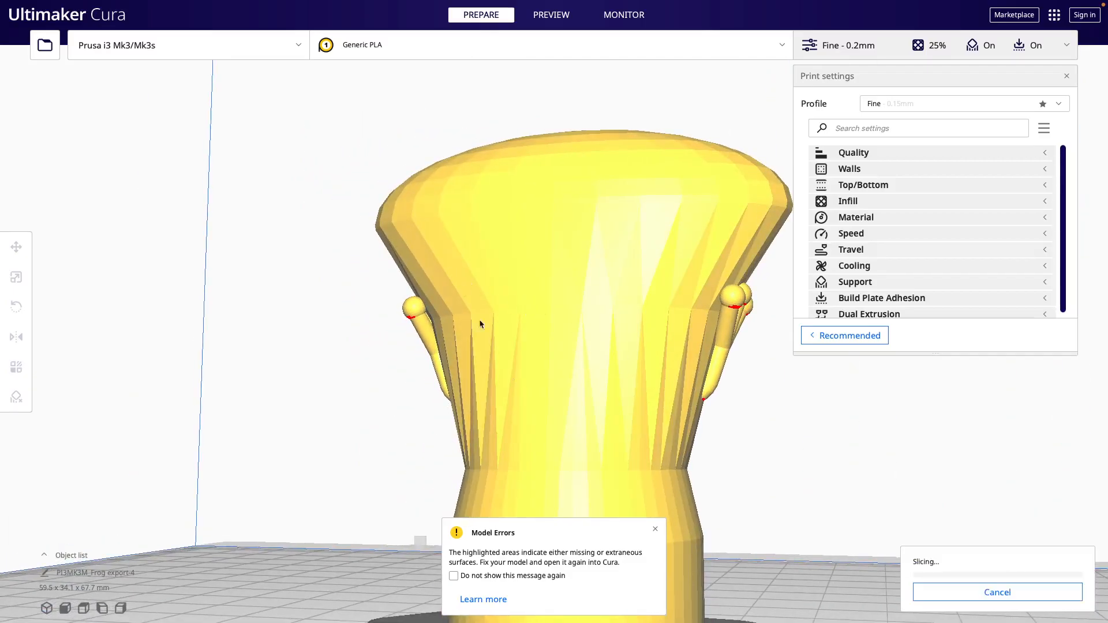
left_click(655, 531)
right_click_drag(633, 433, 577, 380)
scroll(576, 375, "down", 2)
right_click_drag(546, 322, 615, 366)
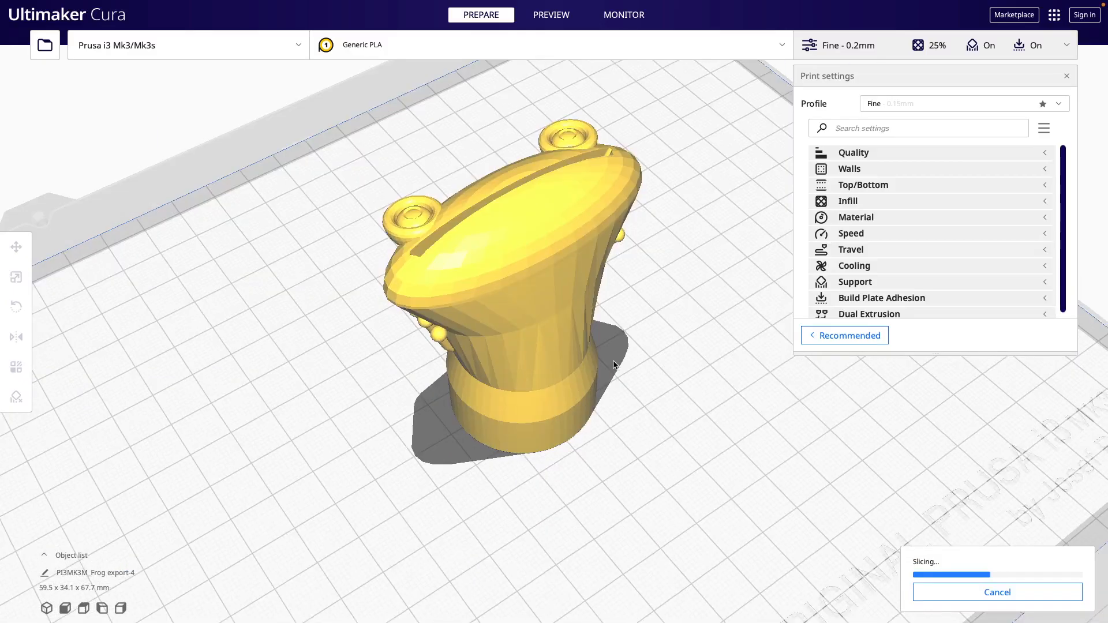
- Preview the sliced frog in layer view and check its layers up to the top one
left_click(544, 20)
right_click_drag(549, 292, 571, 290)
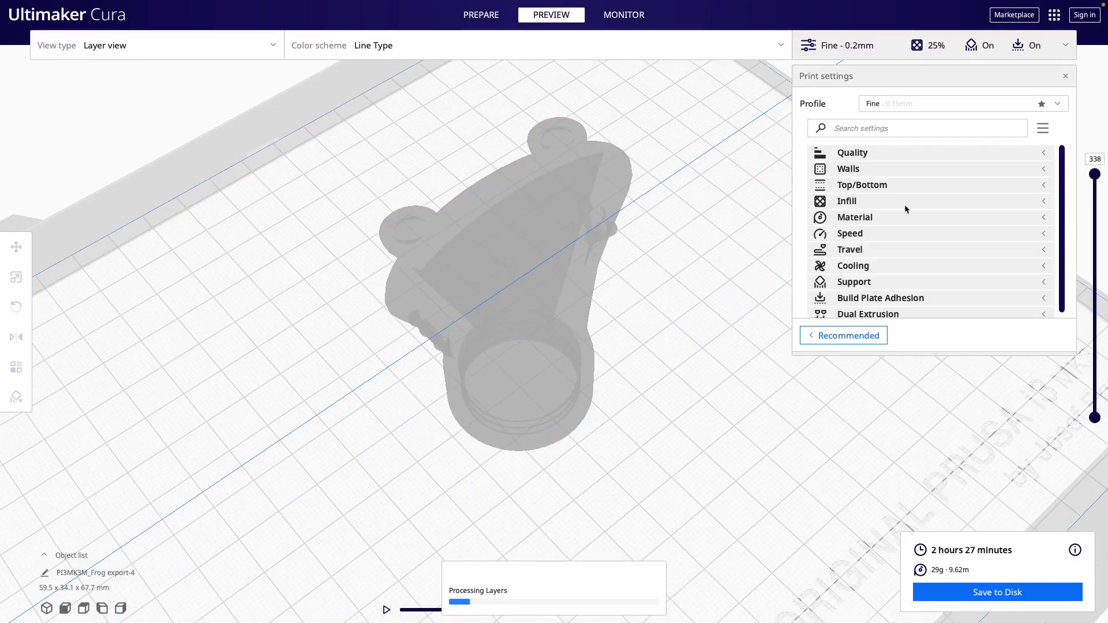
left_click_drag(1097, 181, 1080, 137)
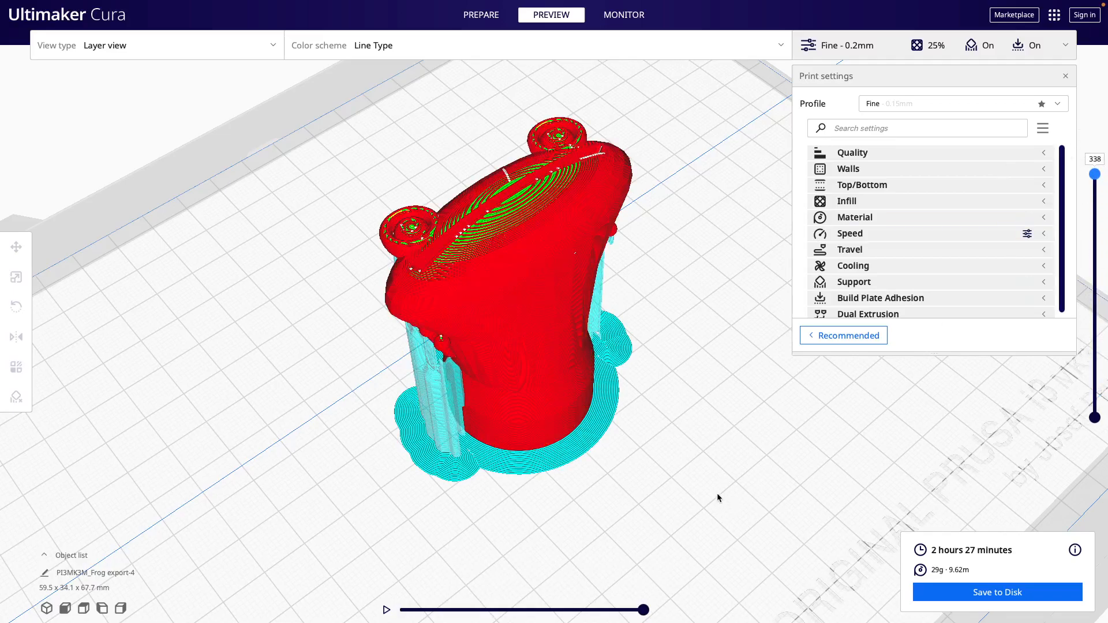